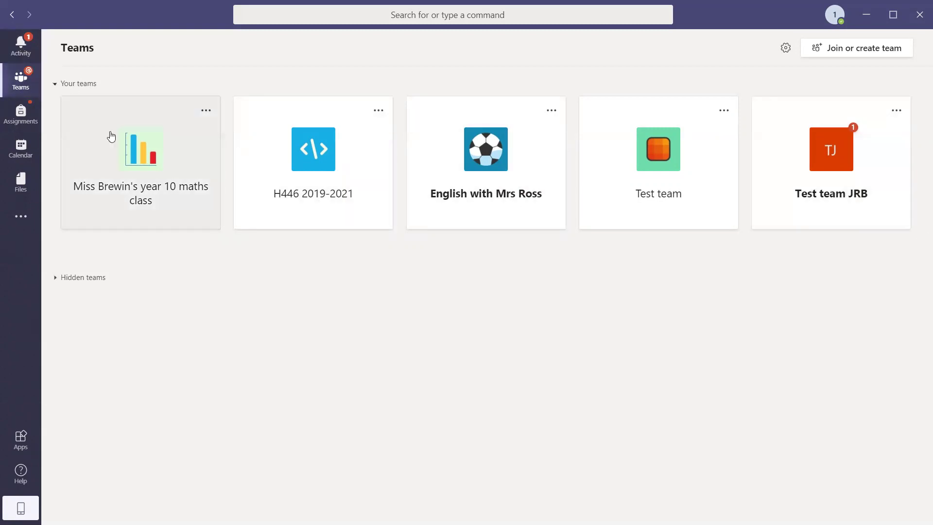
- Open the "Binomial Hypothesis Testing: The big picture" assignment from Test team JRB's activity notification and launch its attached form
left_click(28, 130)
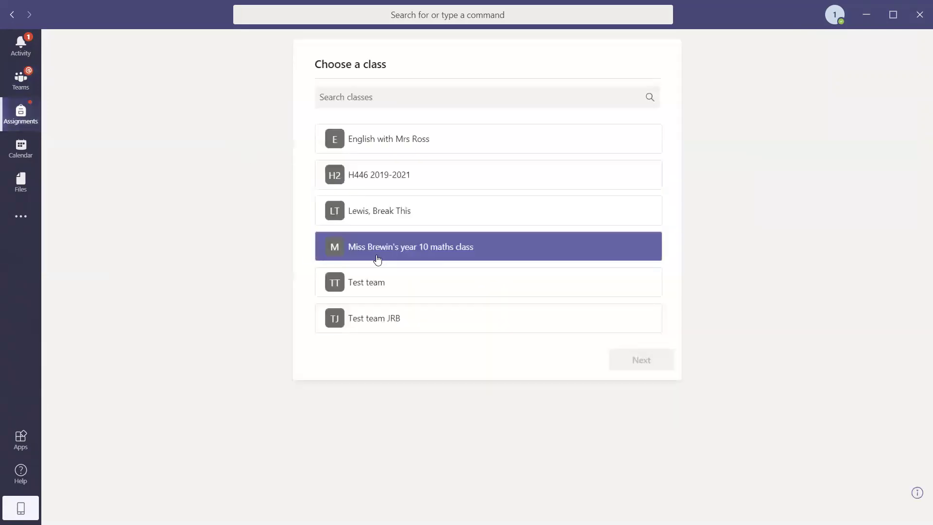
left_click(24, 48)
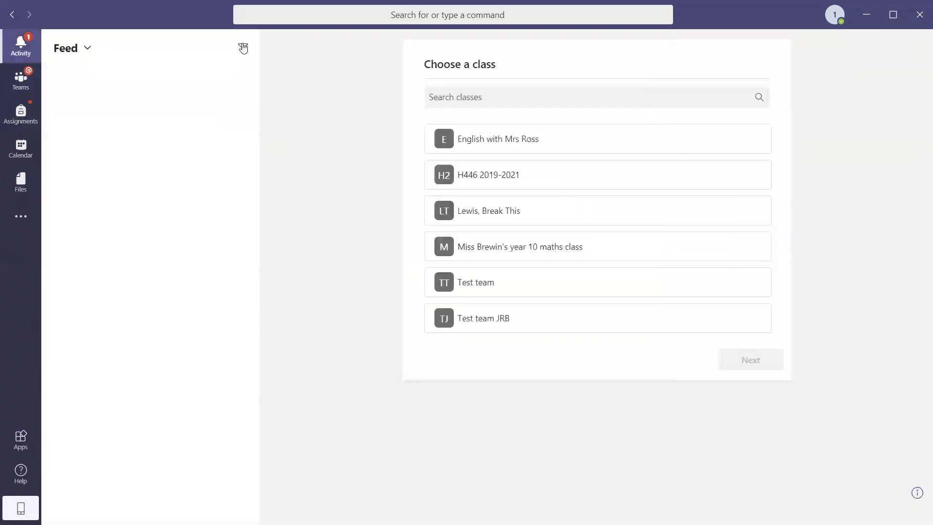
left_click(134, 92)
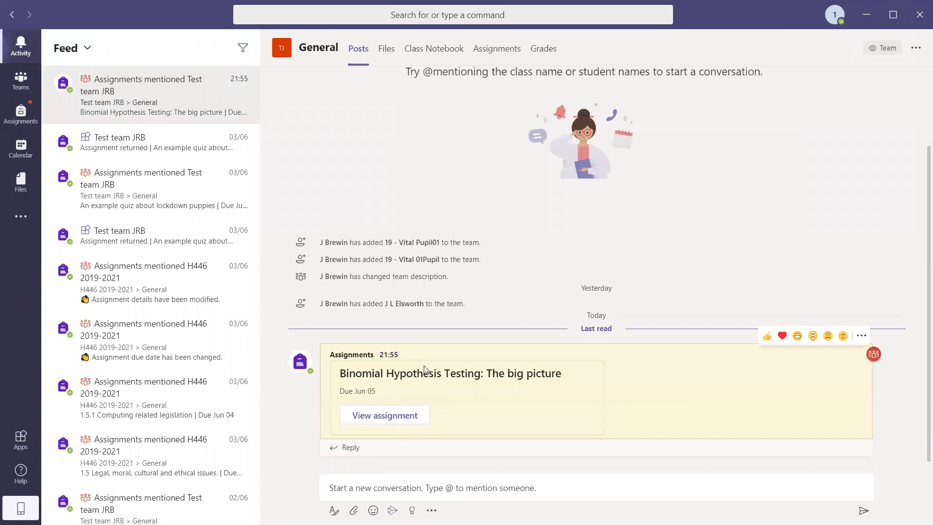
left_click(384, 415)
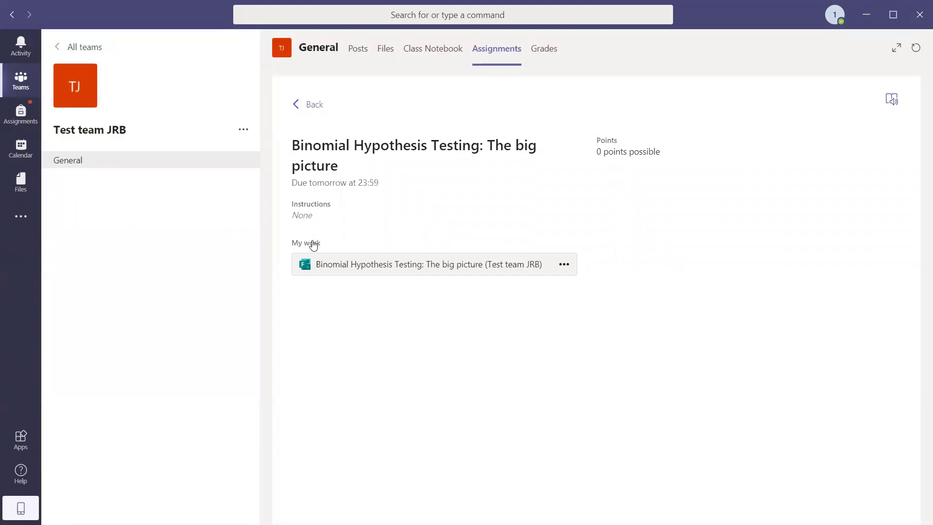
left_click(374, 265)
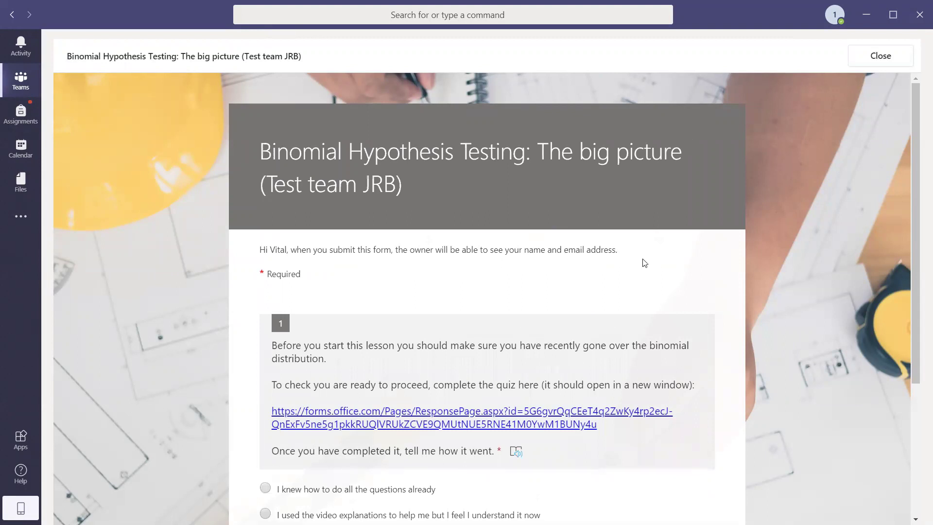
- Open the linked binomial distribution revision quiz in the browser, tick all three readiness statements and continue to question 1
scroll(590, 241, "down", 3)
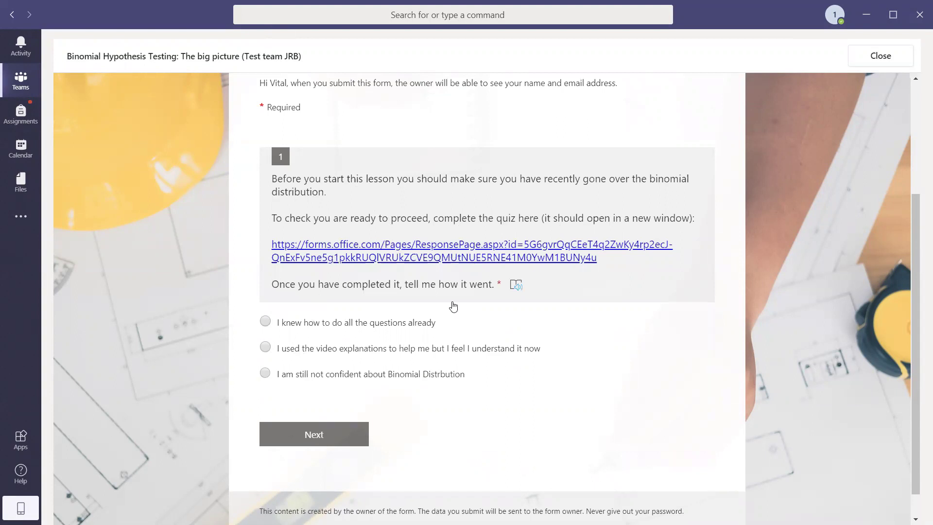
left_click(432, 254)
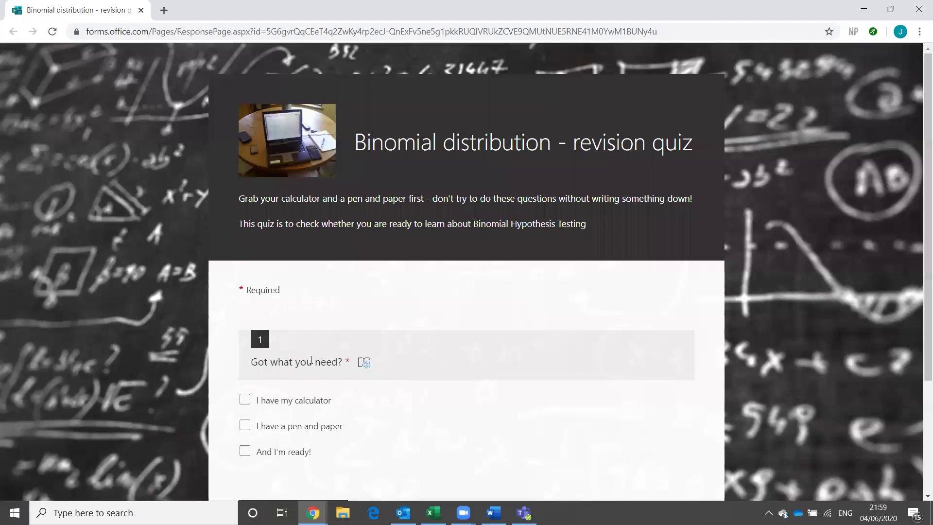
scroll(381, 383, "down", 3)
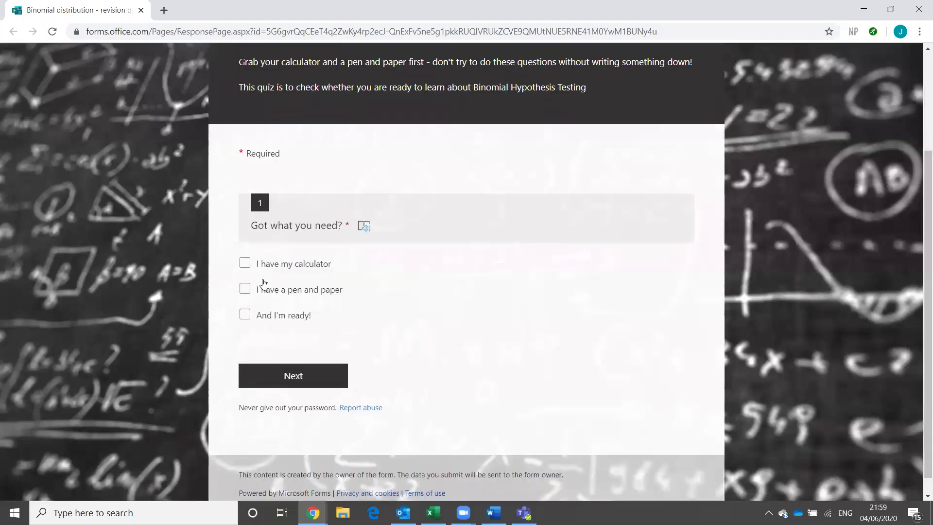
left_click(276, 266)
left_click_drag(292, 291, 297, 291)
left_click(265, 291)
left_click(273, 315)
left_click(293, 375)
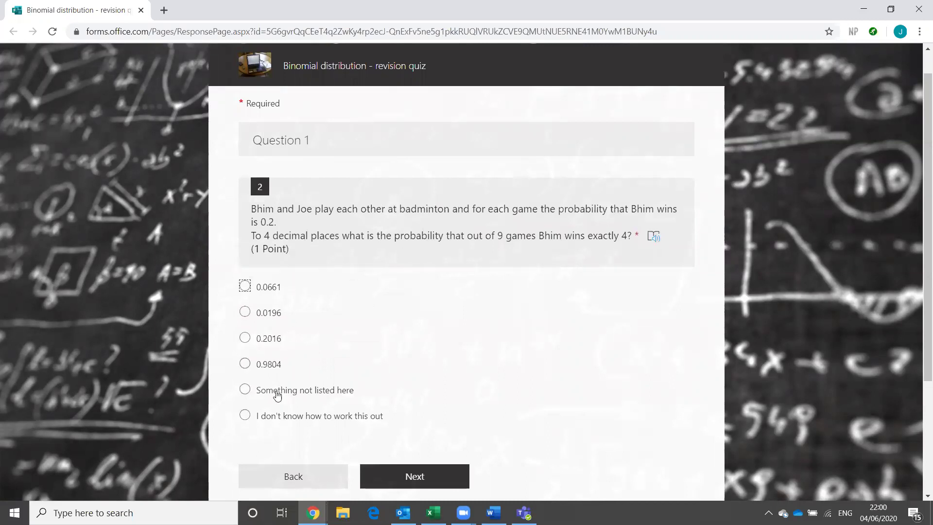
- Answer question 1 with "I don't know how to work this out", then briefly play and pause its help video
left_click(277, 417)
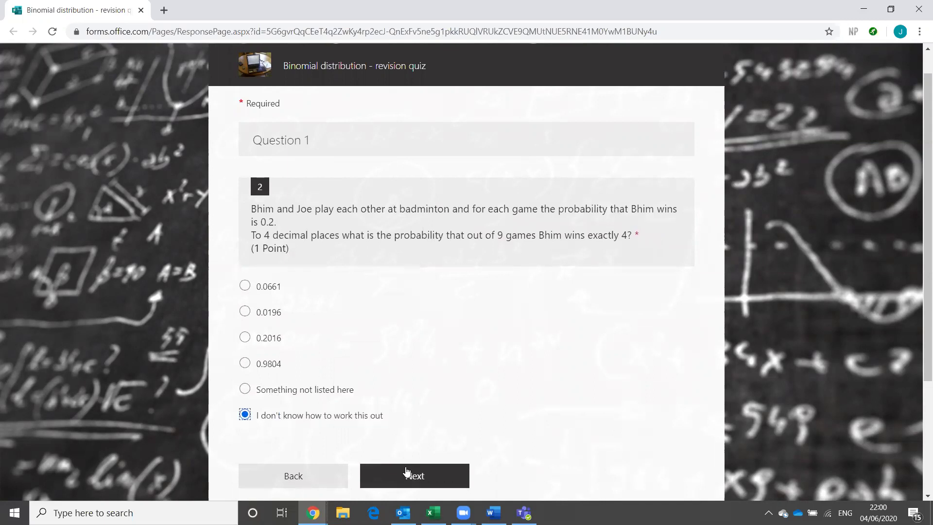
left_click(406, 473)
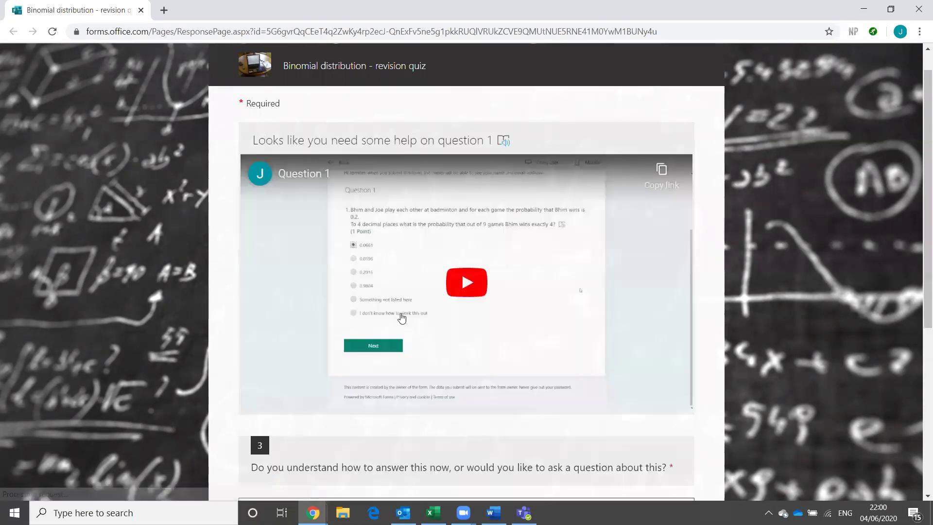
left_click(455, 291)
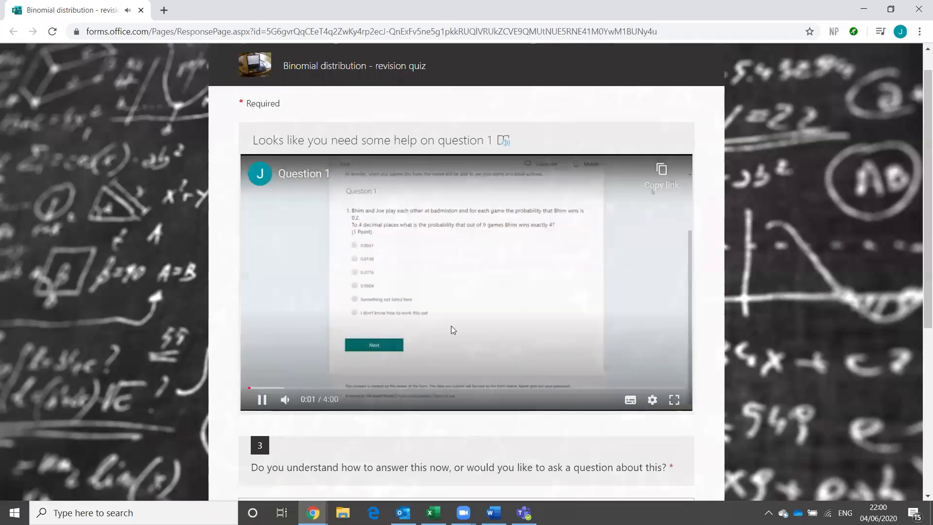
left_click(262, 400)
scroll(338, 448, "down", 3)
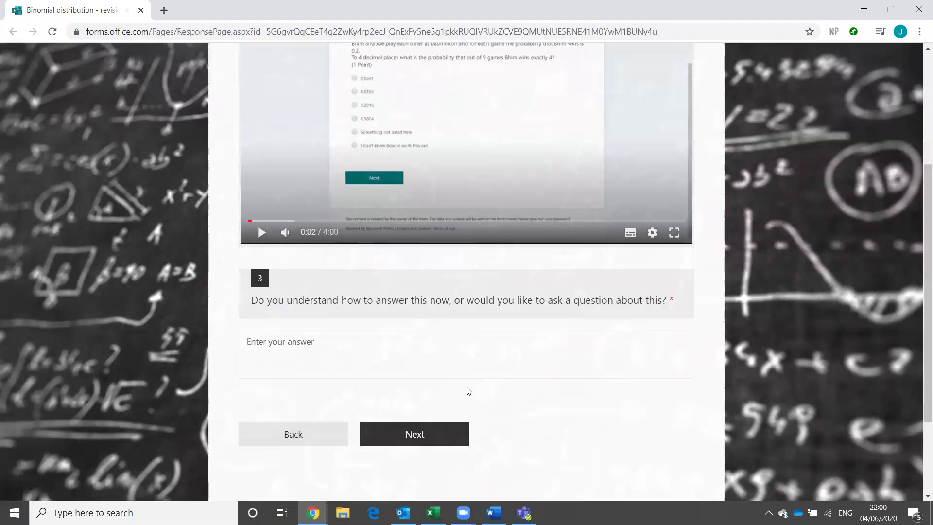
- Continue past the question 1 help page, answer question 2 and proceed through its help page to question 3
left_click(438, 433)
left_click(267, 389)
scroll(379, 399, "down", 3)
left_click(434, 364)
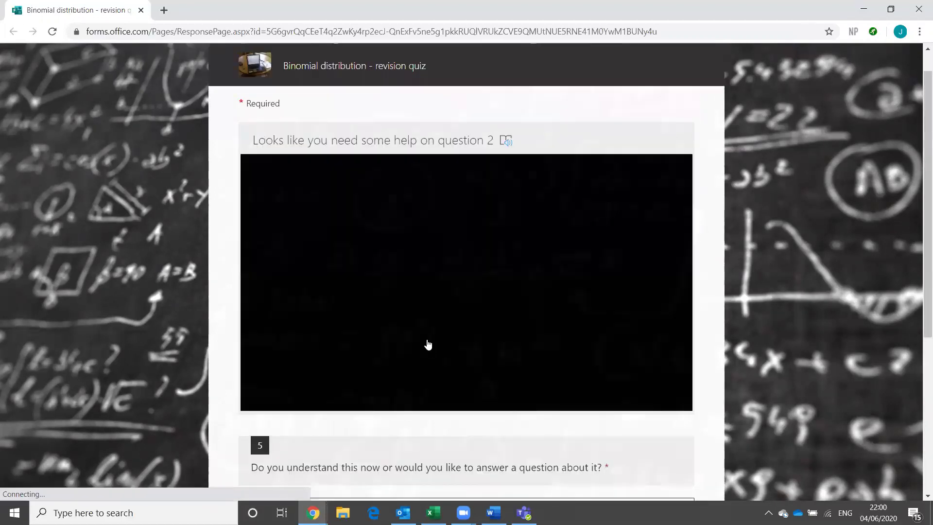
left_click(354, 465)
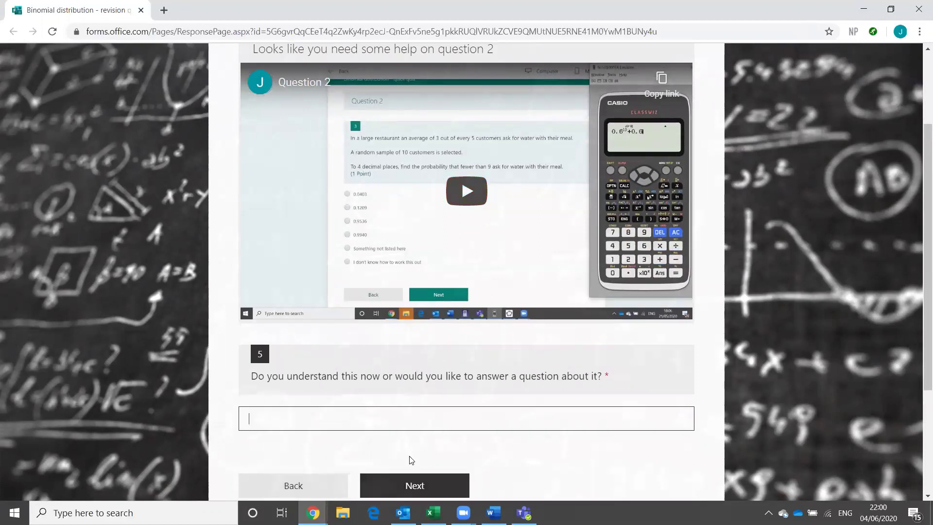
left_click(430, 484)
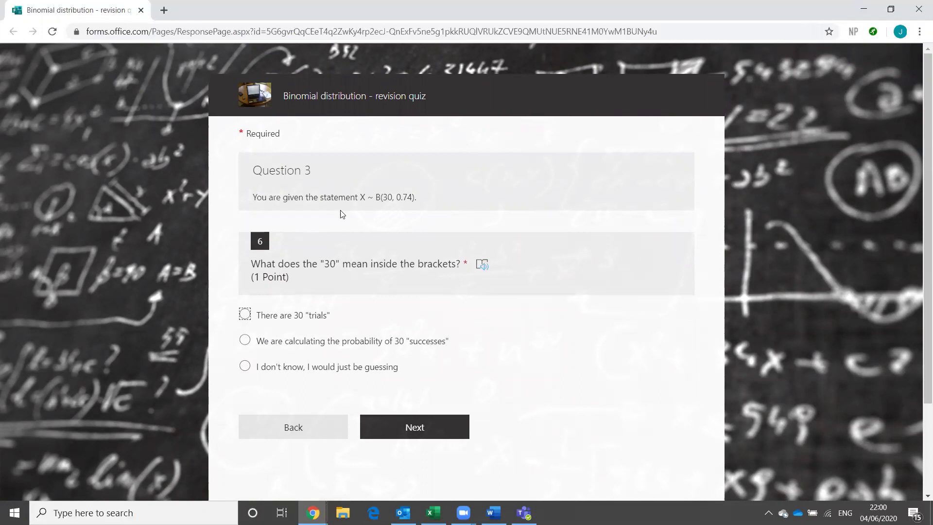
- Try answering question 3 with "We are calculating the probability of 30 'successes'" and open its help page
left_click(297, 373)
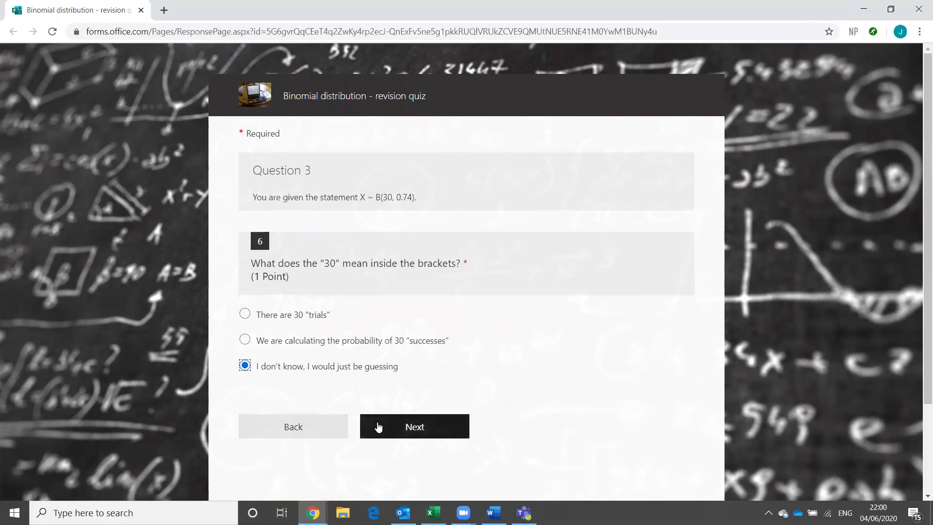
left_click(344, 346)
left_click(381, 425)
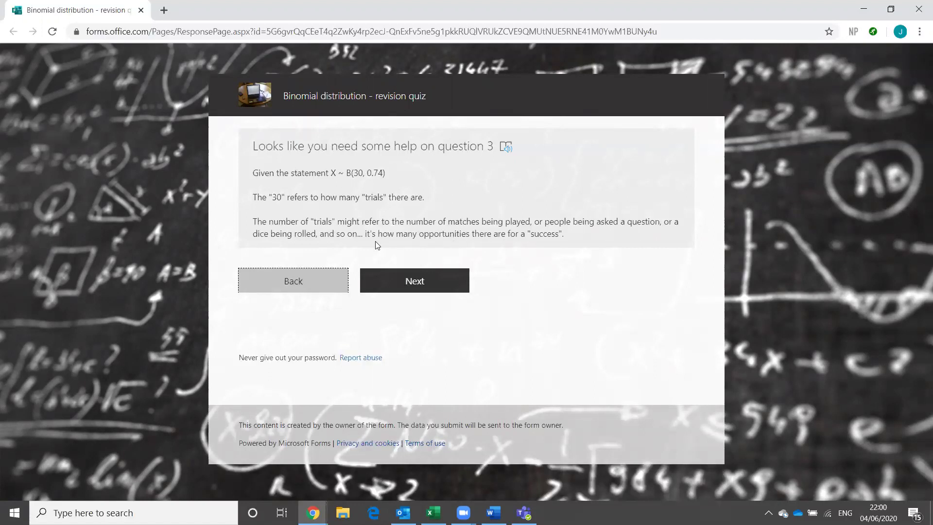
- Return to question 3, change the answer to "There are 30 'trials'" and continue to question 4
left_click(322, 275)
left_click(293, 315)
left_click(417, 431)
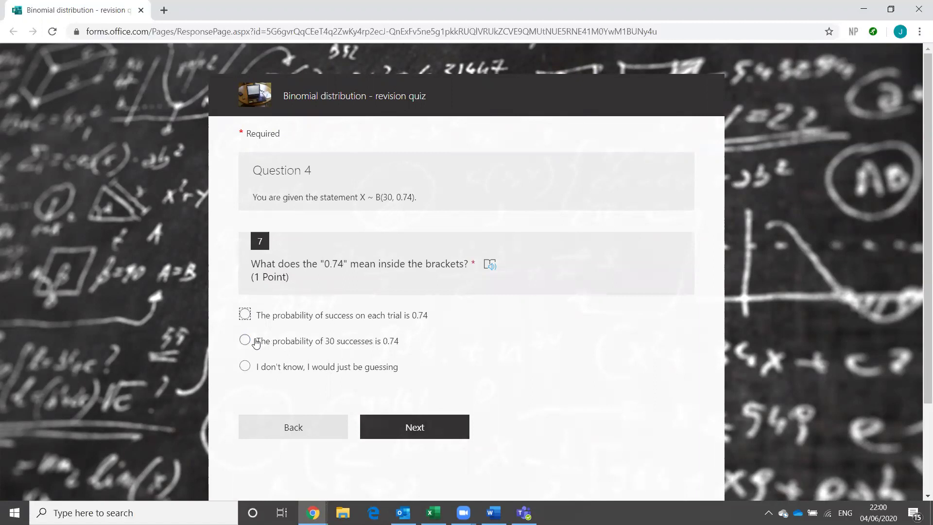
- Answer question 4 with "The probability of success on each trial is 0.74" and continue to question 5
left_click(298, 343)
left_click(360, 316)
left_click(437, 426)
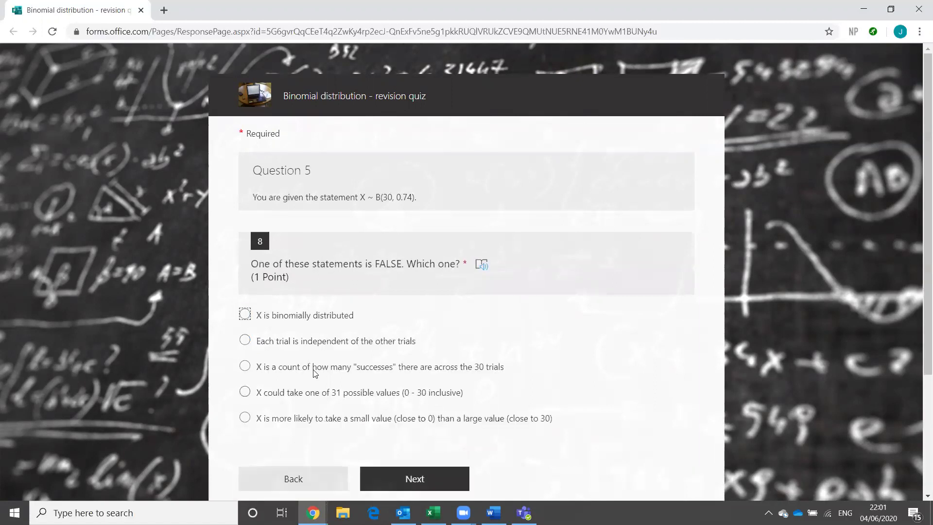
- Mark "X is more likely to take a small value (close to 0)" as question 5's false statement and continue
left_click(308, 317)
left_click(321, 345)
left_click(330, 417)
left_click(371, 475)
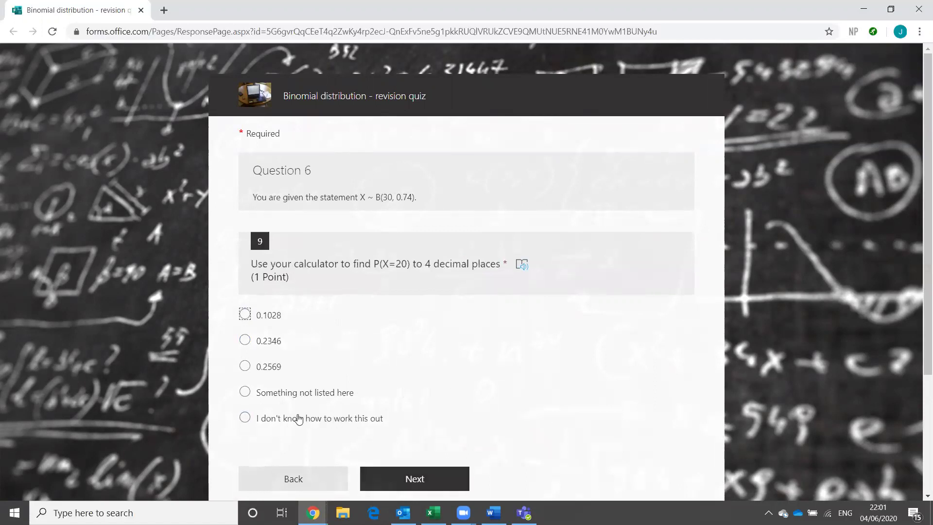
- Answer question 6, P(X=20), with "I don't know how to work this out" and continue past its help page
left_click(331, 420)
left_click(428, 480)
scroll(418, 403, "down", 5)
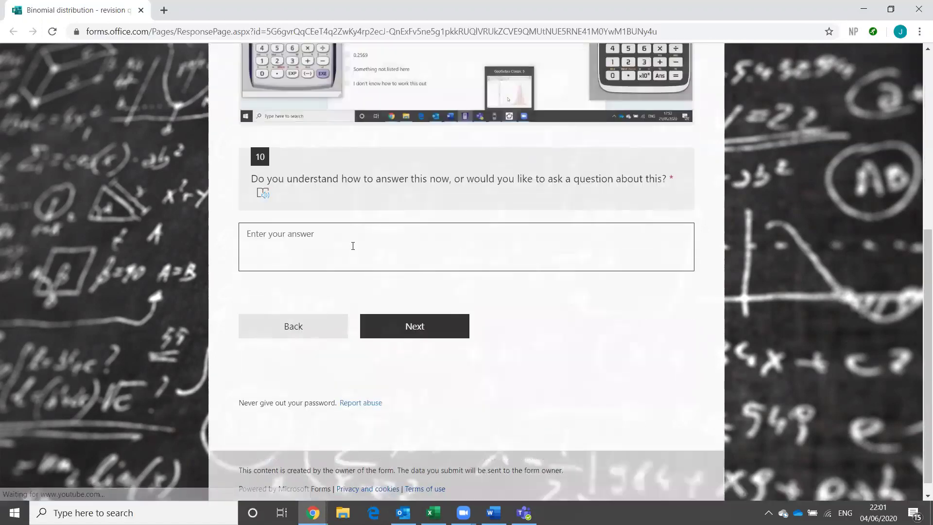
left_click(423, 318)
- Answer question 7, P(X>15), with "I don't know how to work this out" and continue to the end-of-quiz section
scroll(335, 296, "down", 2)
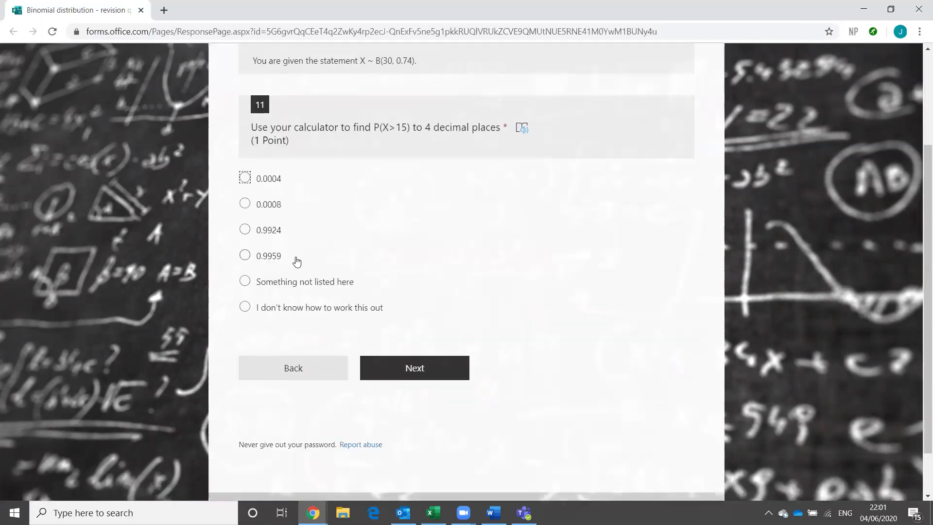
left_click(286, 308)
left_click(416, 375)
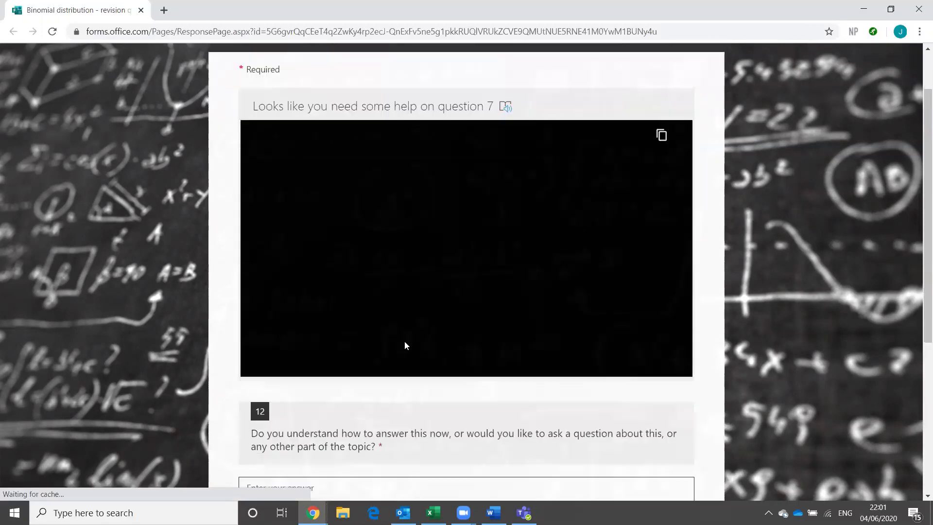
scroll(406, 344, "down", 5)
left_click(419, 319)
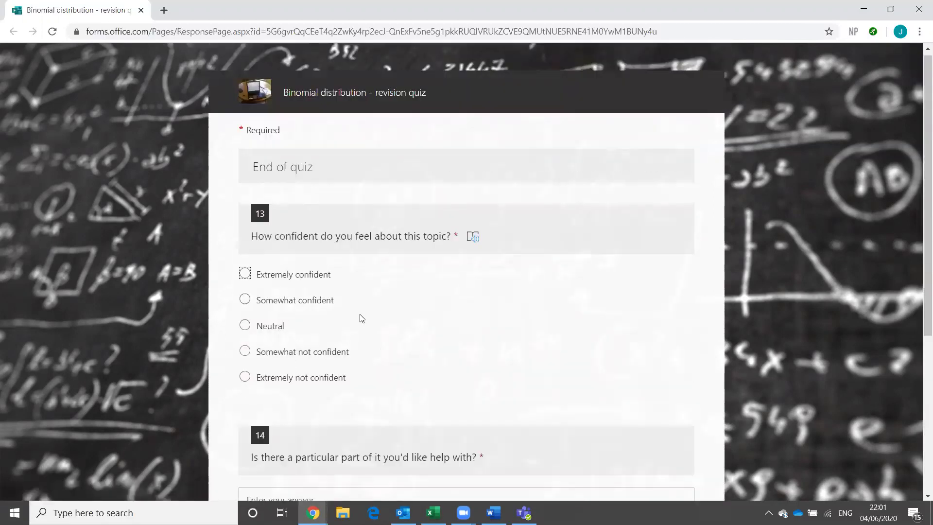
- Rate confidence in the topic as "Extremely not confident" and submit the revision quiz
scroll(362, 318, "down", 3)
left_click(285, 166)
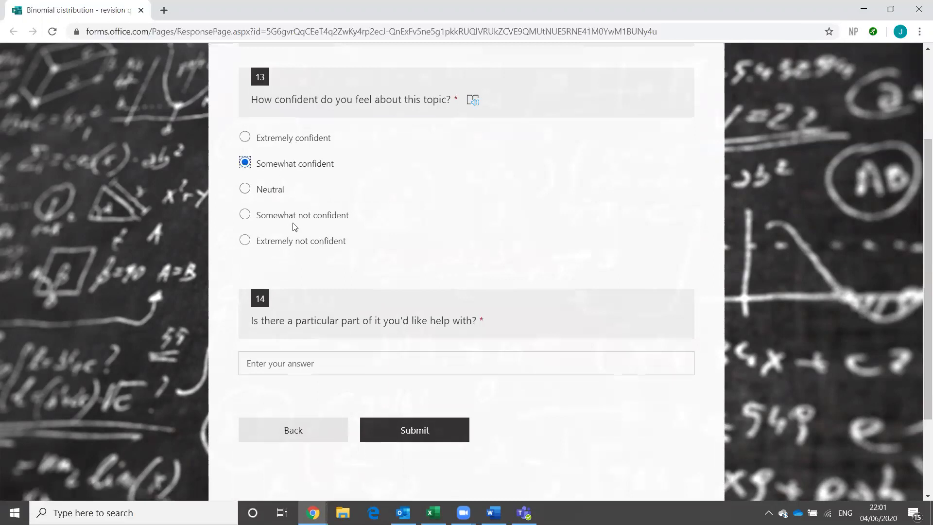
left_click(296, 241)
scroll(374, 271, "down", 3)
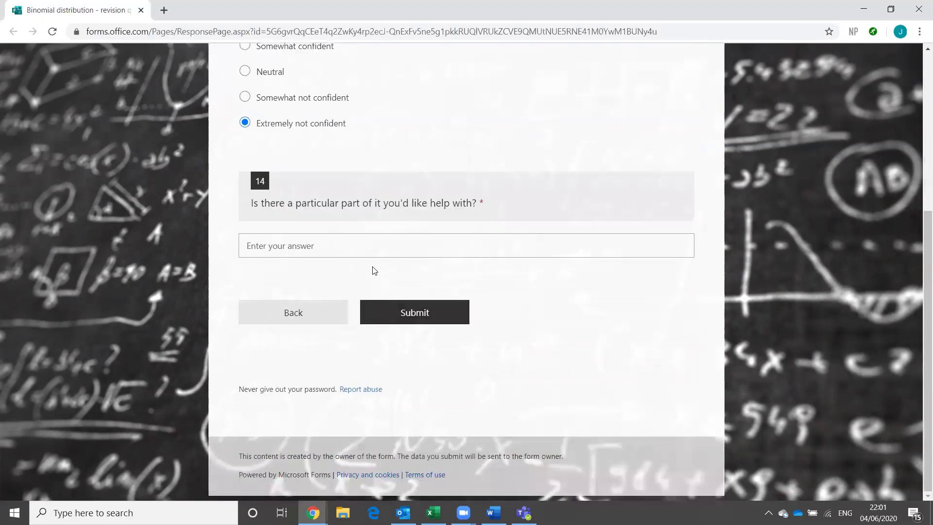
left_click(401, 312)
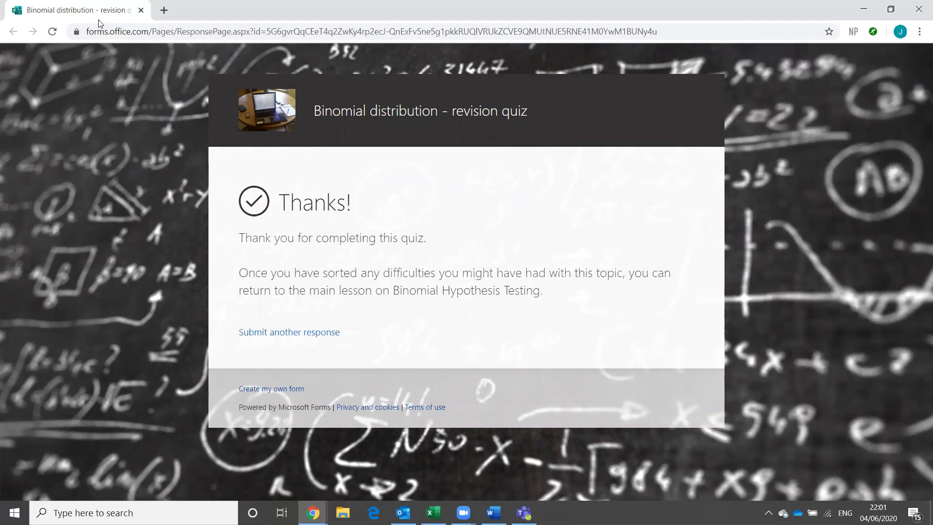
- Close the quiz, return to the Teams lesson form, answer "I knew how to do all the questions already" and continue
left_click(140, 10)
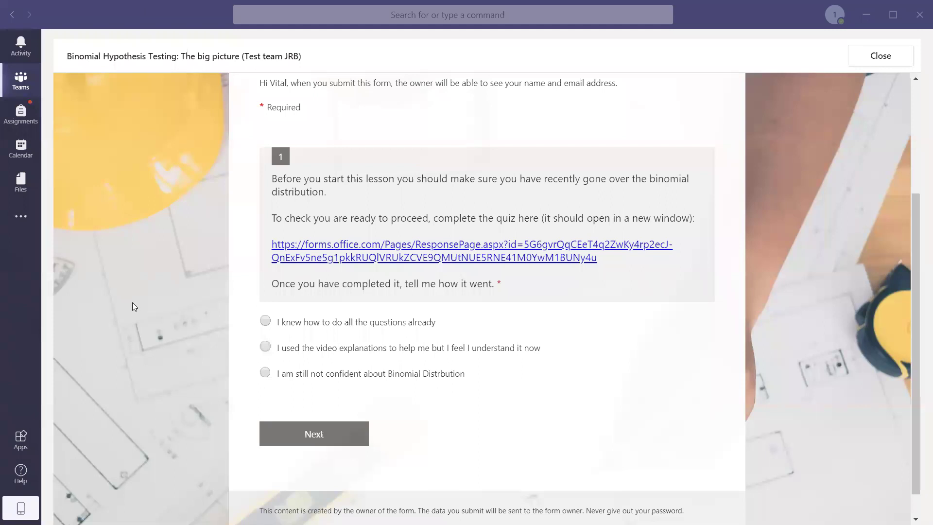
left_click(265, 320)
left_click(304, 430)
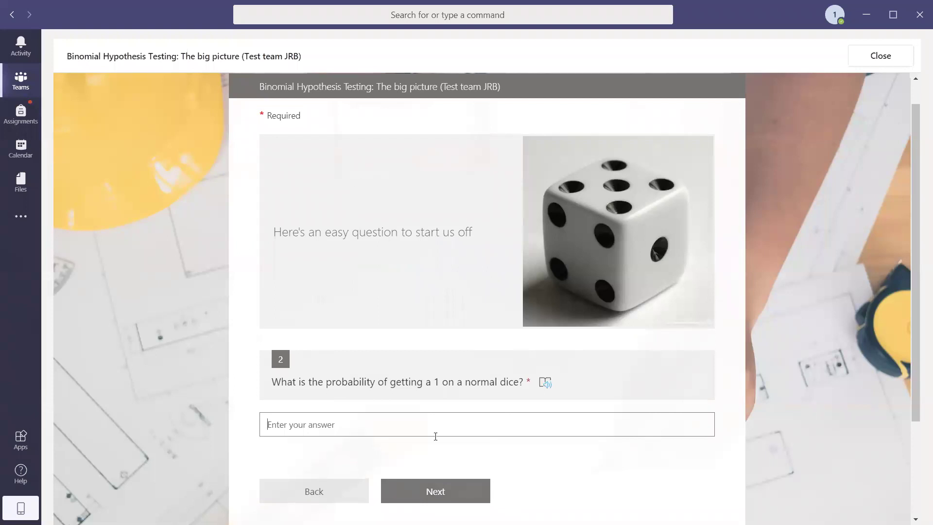
- Answer 1/6 for the probability of getting a 1 on a normal dice and continue to the explanation
scroll(467, 408, "down", 3)
scroll(470, 406, "up", 3)
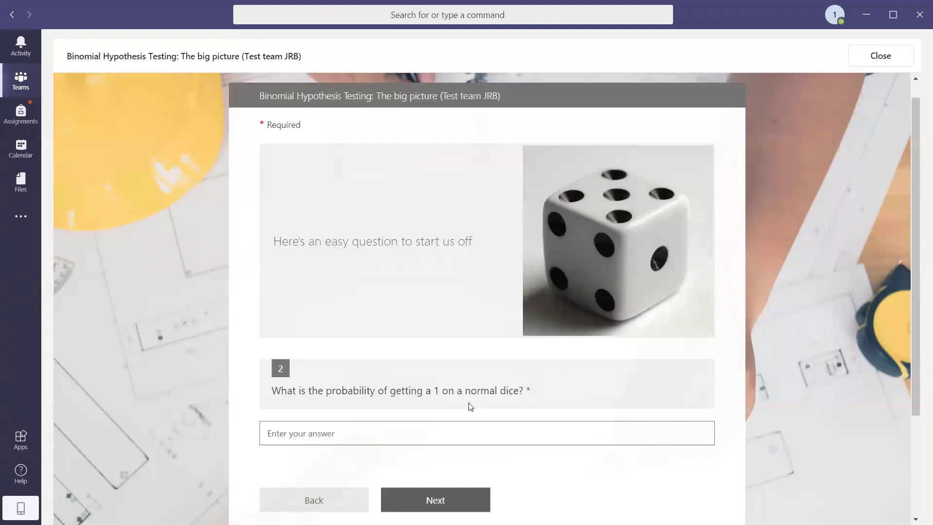
scroll(471, 406, "down", 2)
left_click(406, 356)
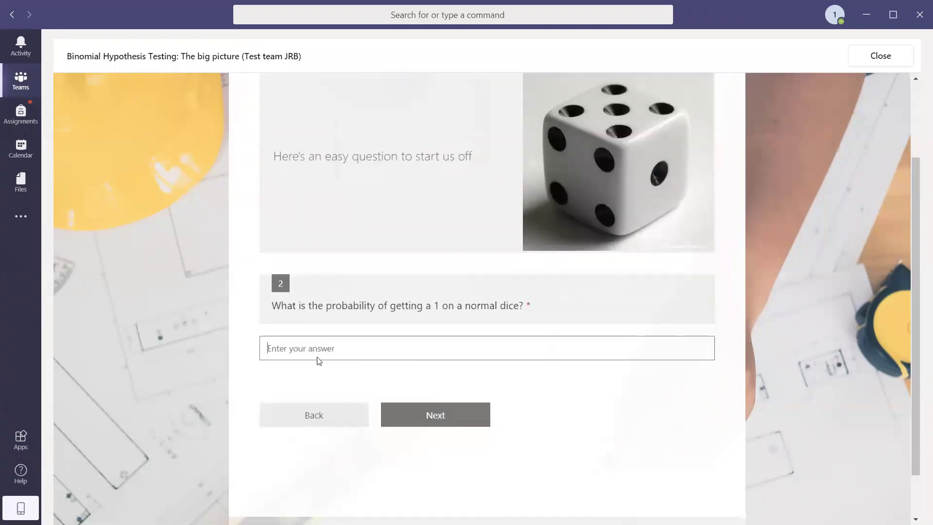
type("1/6")
scroll(455, 275, "up", 1)
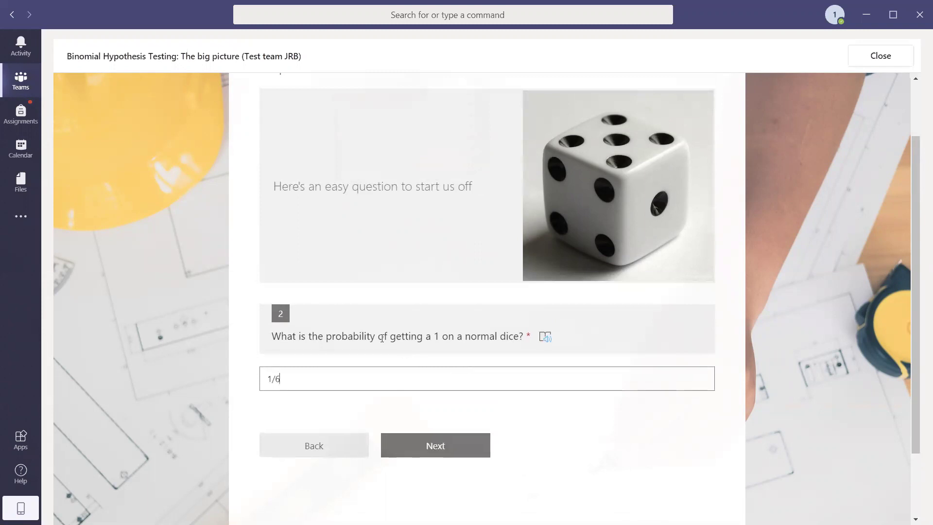
scroll(449, 467, "up", 1)
left_click(444, 488)
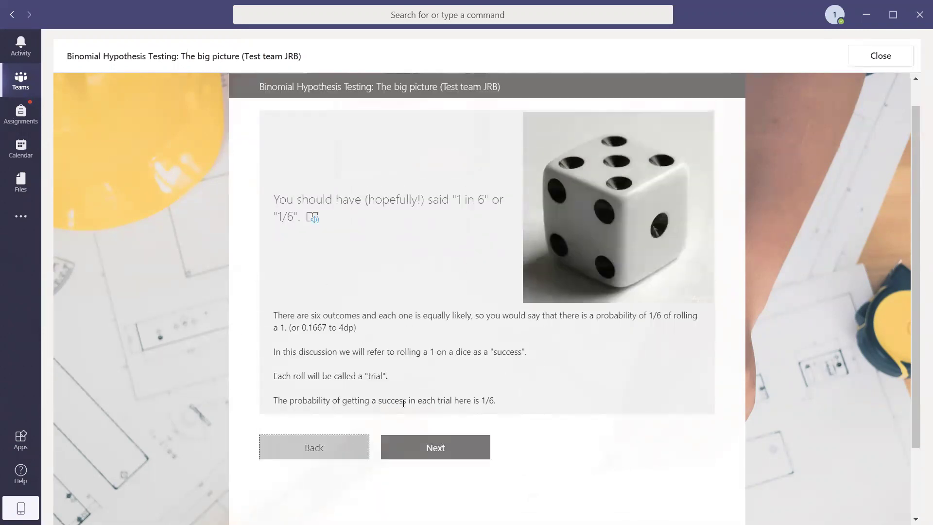
- Go back to the dice probability question, return to its explanation and continue to the following section of the lesson form
left_click(335, 455)
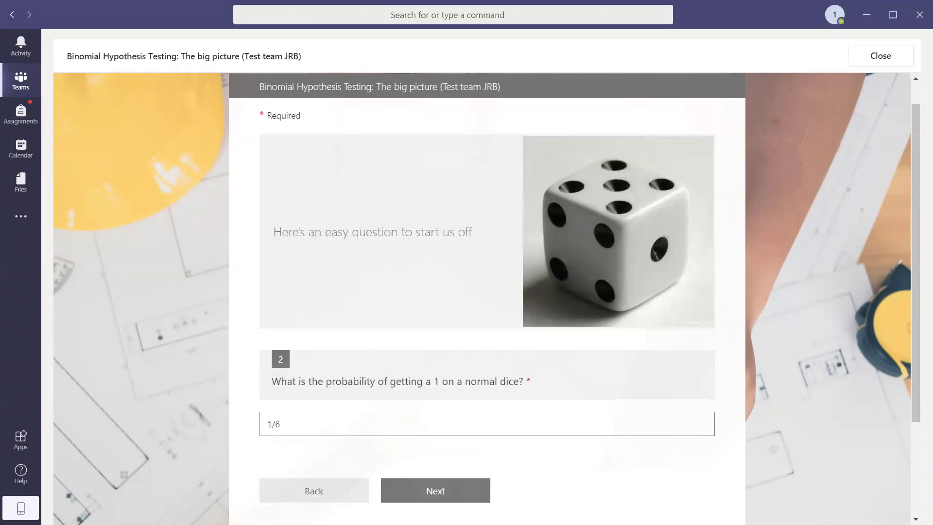
left_click(443, 491)
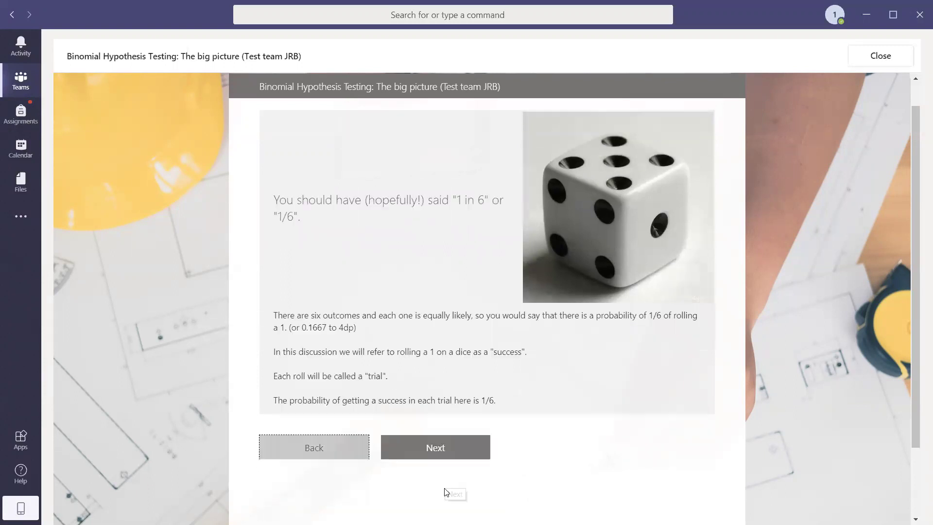
left_click(427, 450)
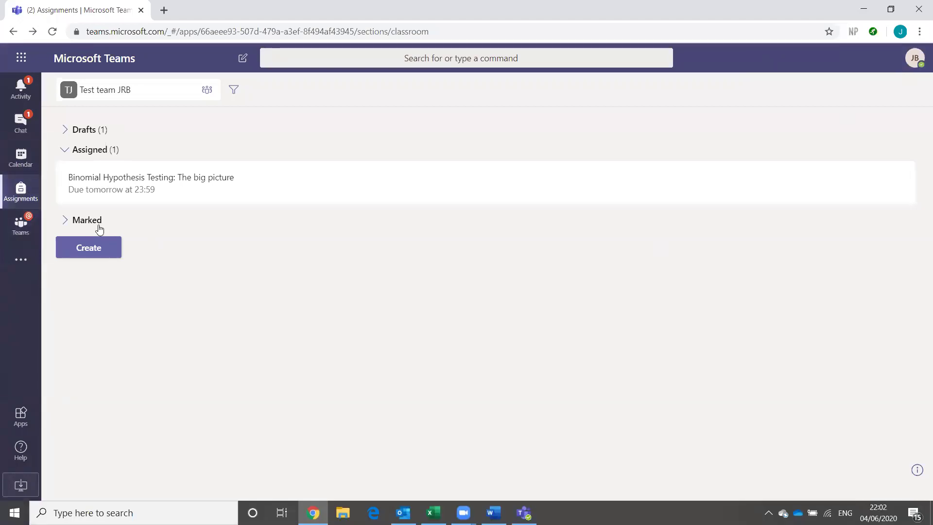
- As the teacher in Teams, start a quiz assignment for Test team JRB and create a new quiz in Microsoft Forms
left_click(77, 248)
left_click(95, 214)
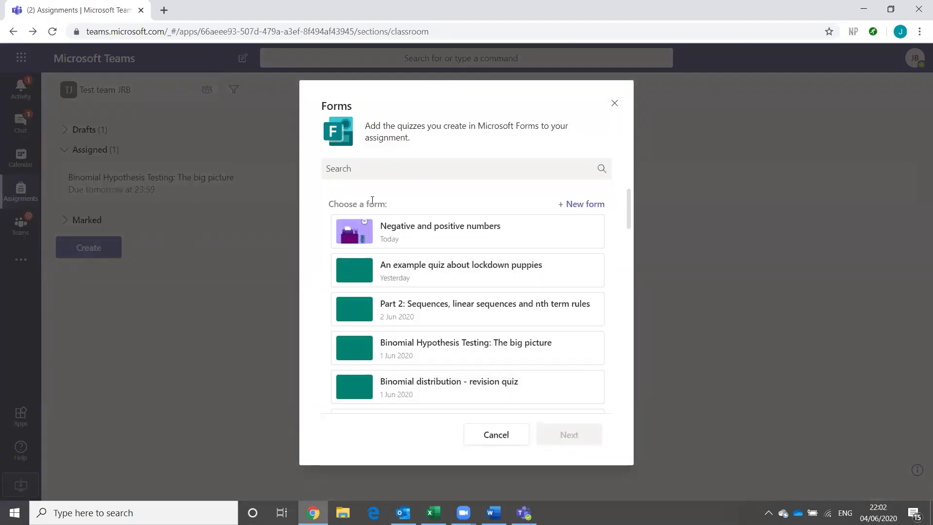
left_click(575, 206)
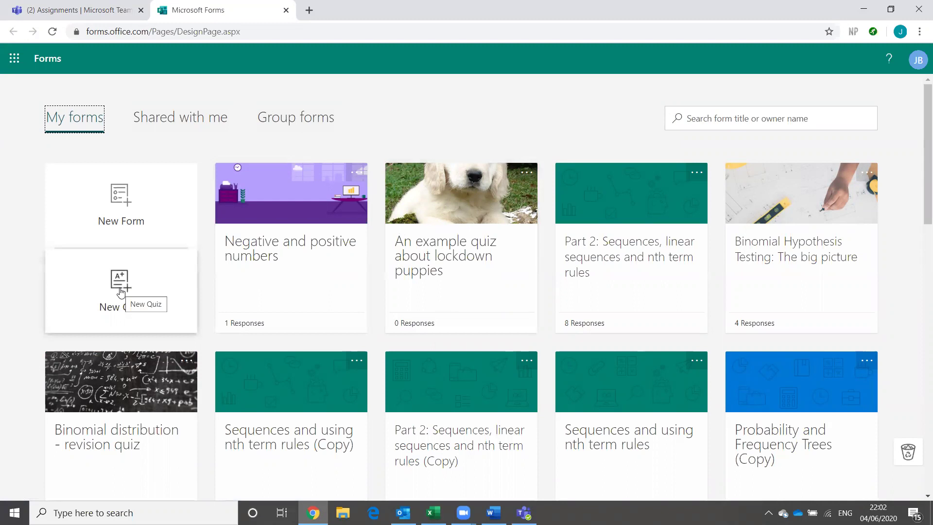
left_click(150, 291)
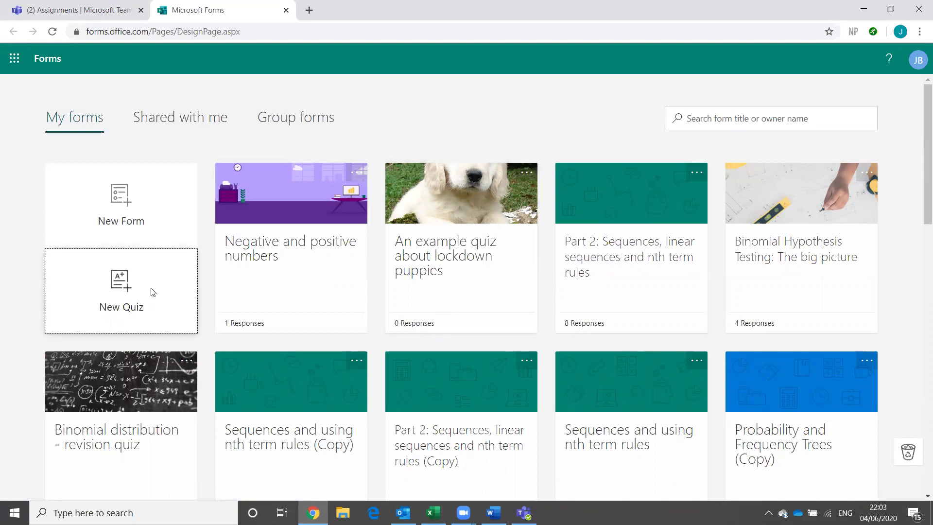
- Title the new quiz "Lockdown puppies"
left_click(281, 207)
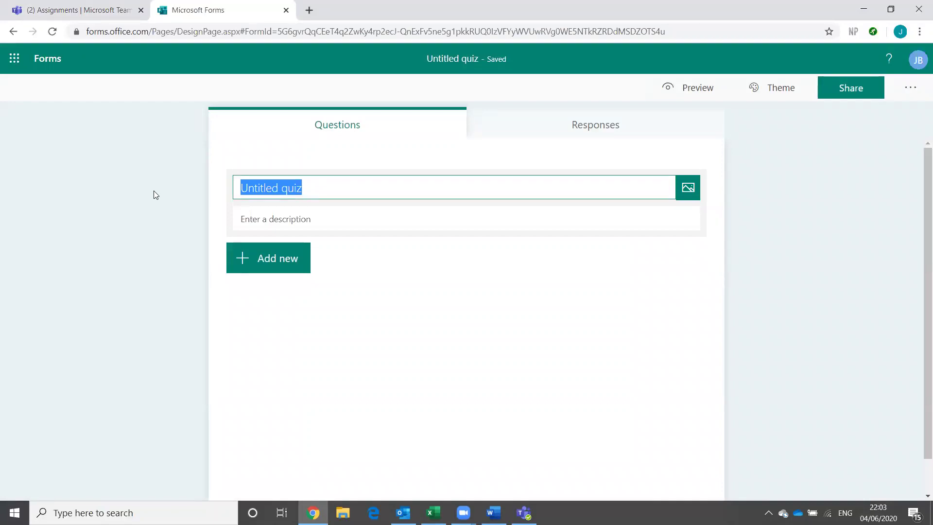
type("Lockdown ")
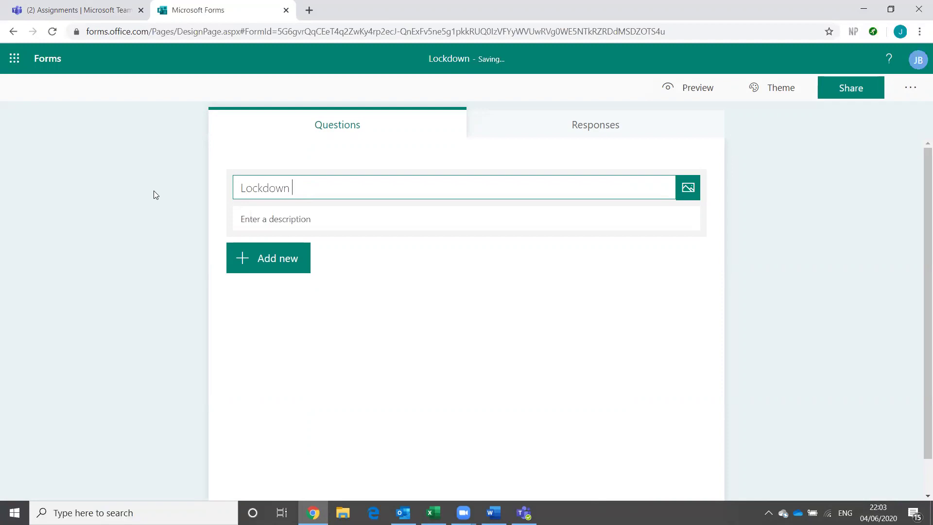
type("puppies")
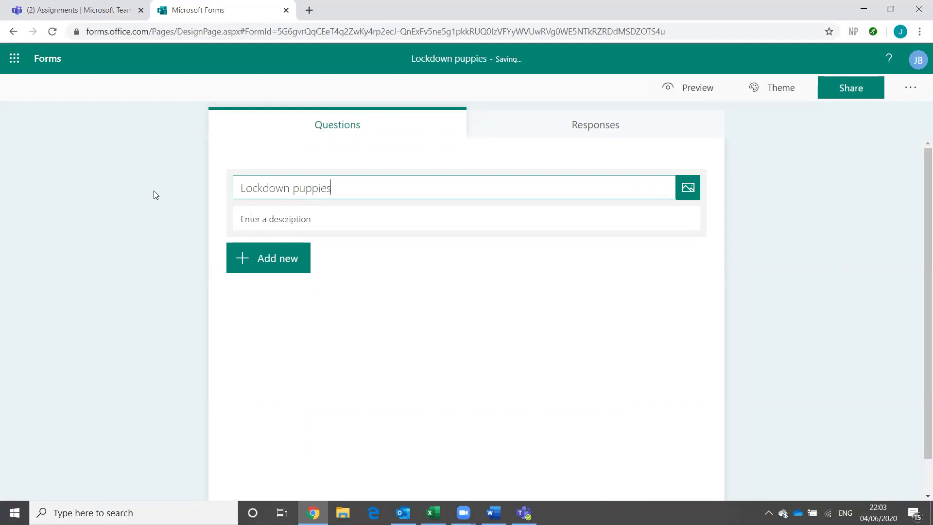
- Search Bing images for "puppies" and add the picture of golden puppies on a blue background beside the quiz title
left_click(688, 188)
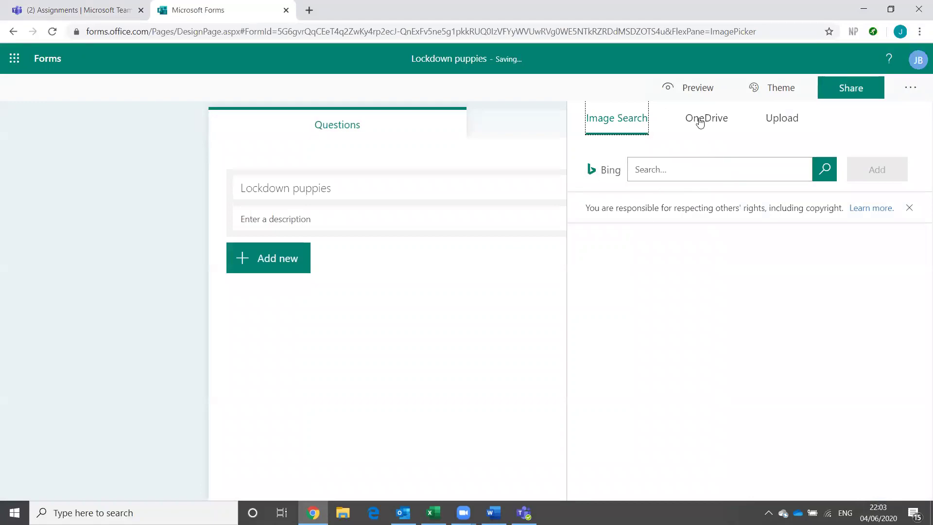
left_click(717, 164)
type("puppies")
key("Return")
left_click(845, 328)
left_click(870, 180)
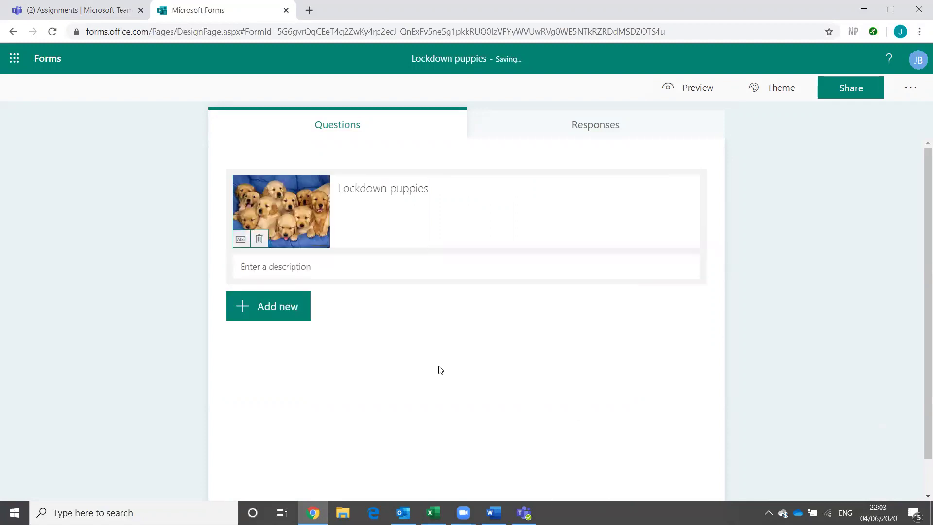
- Add a choice question with the text "What is the name for a baby dog?"
left_click(287, 306)
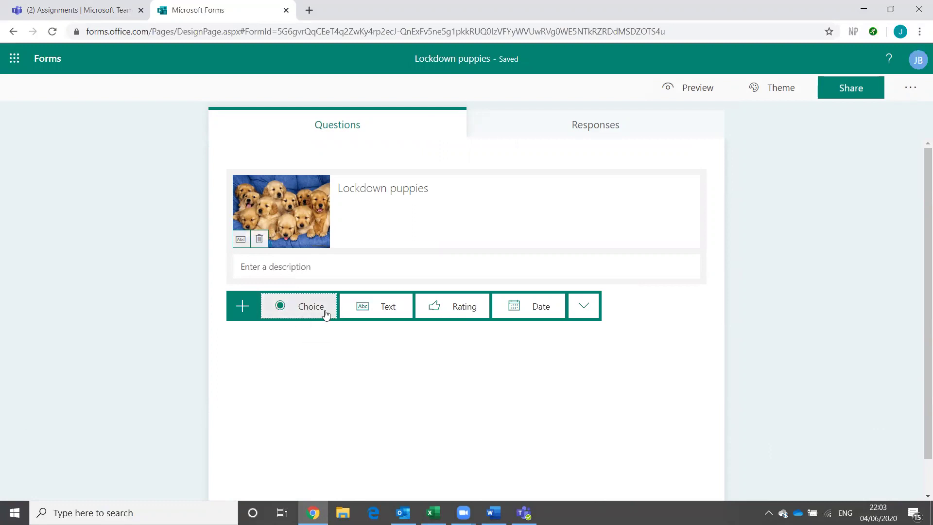
left_click(303, 311)
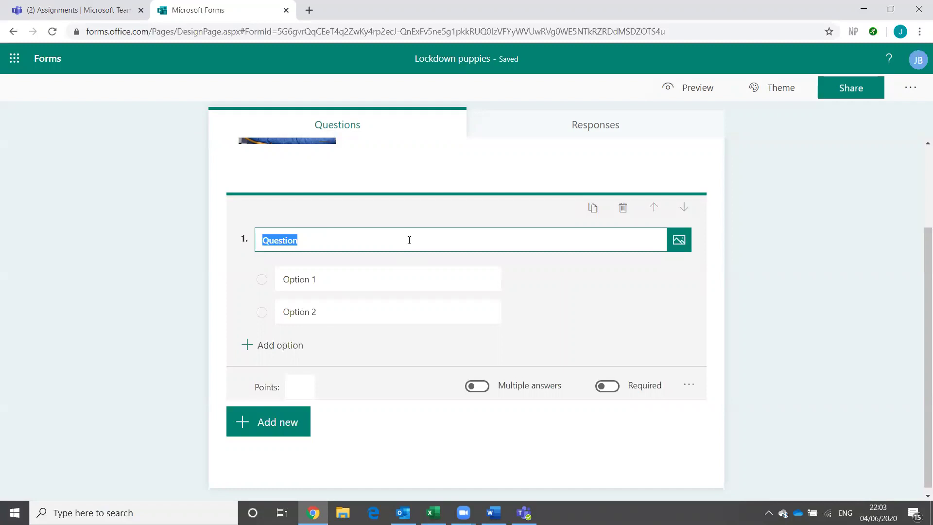
type("What is the name for a baby dog?")
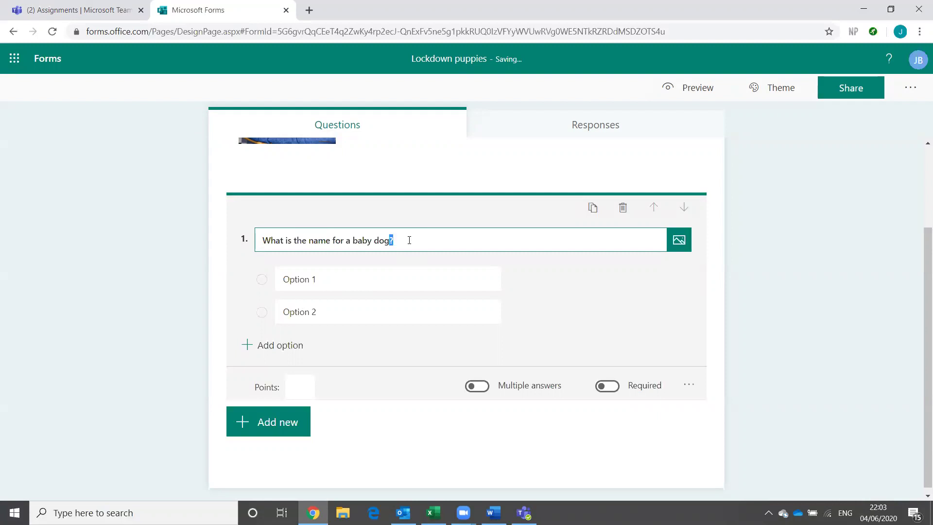
- Reword question 1 to read "What type of animal is a puppy?"
key("ctrl+shift+Left")
key("ctrl+shift+Left")
key("ctrl+shift+Left")
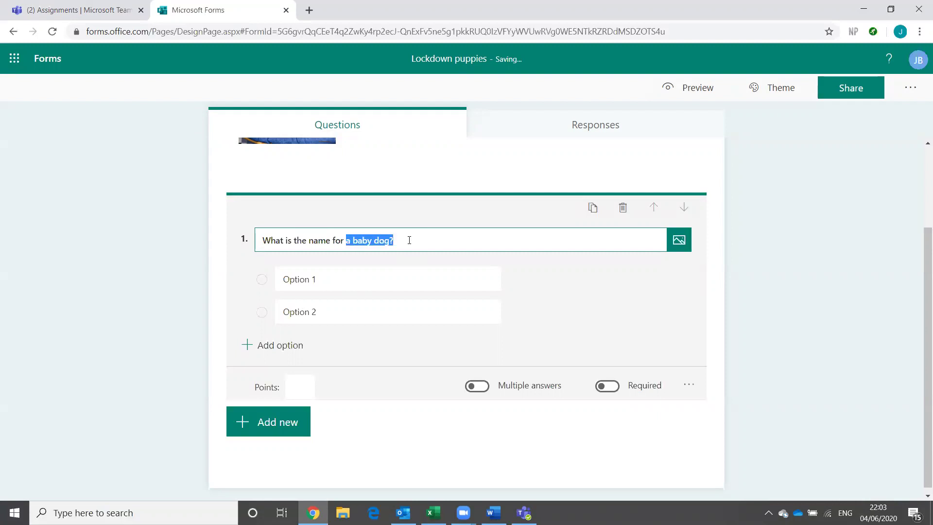
key("ctrl+shift+Left")
key("ctrl+shift+Left")
key("ctrl+shift+Left")
key("ctrl+shift+Left")
type("type of a")
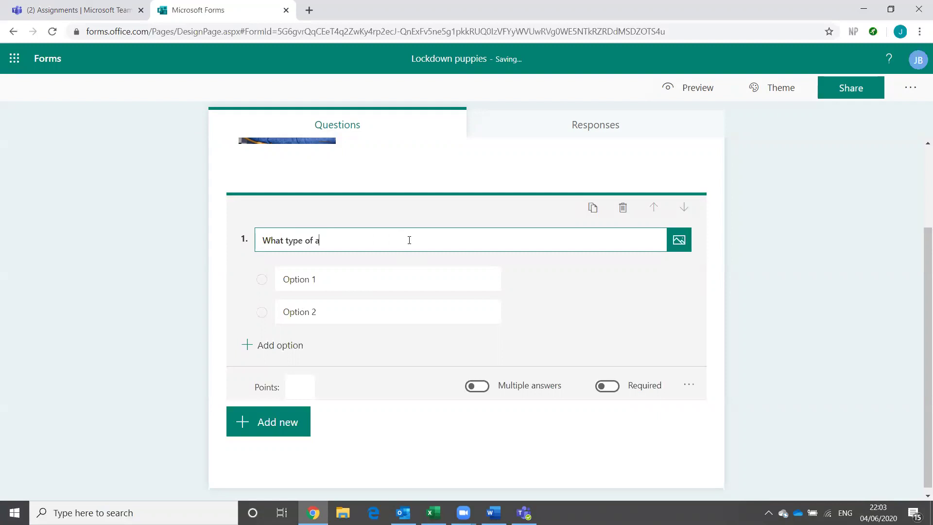
type("py?")
- Enter the answer options Cat, Donkey, Rabbit and Dog for question 1, and mark Dog as the correct answer
left_click(390, 277)
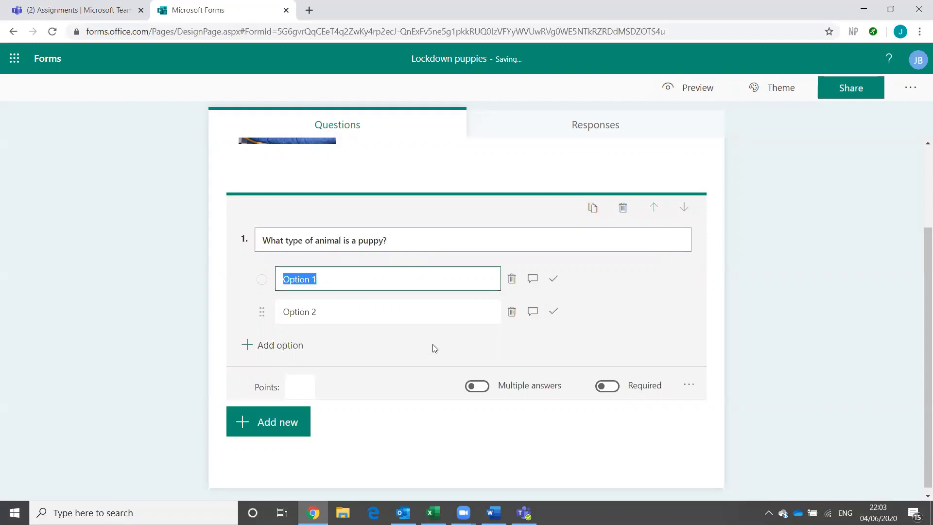
type("Cat")
key("Tab")
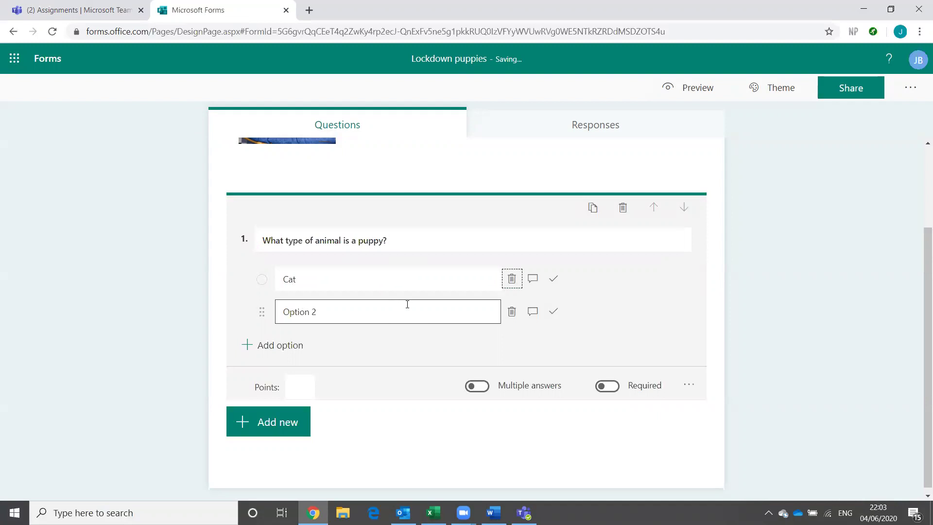
type("Don")
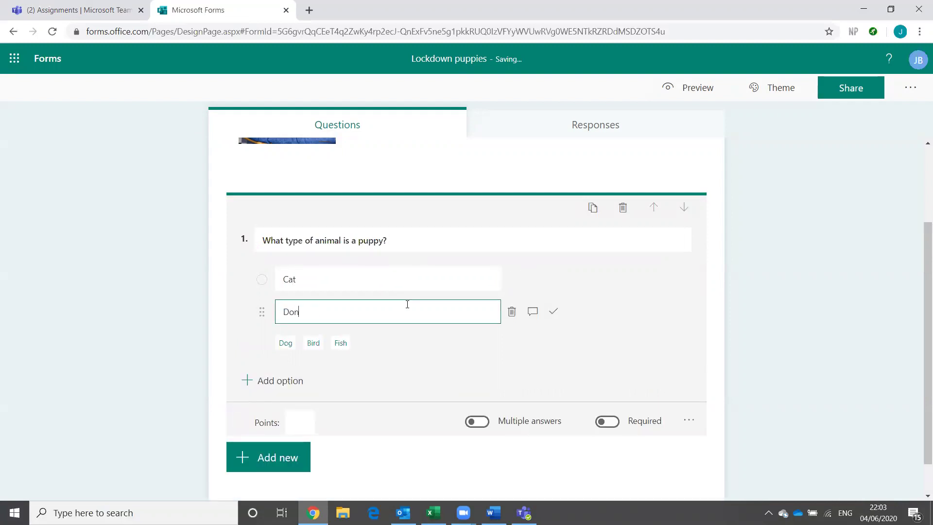
type("i")
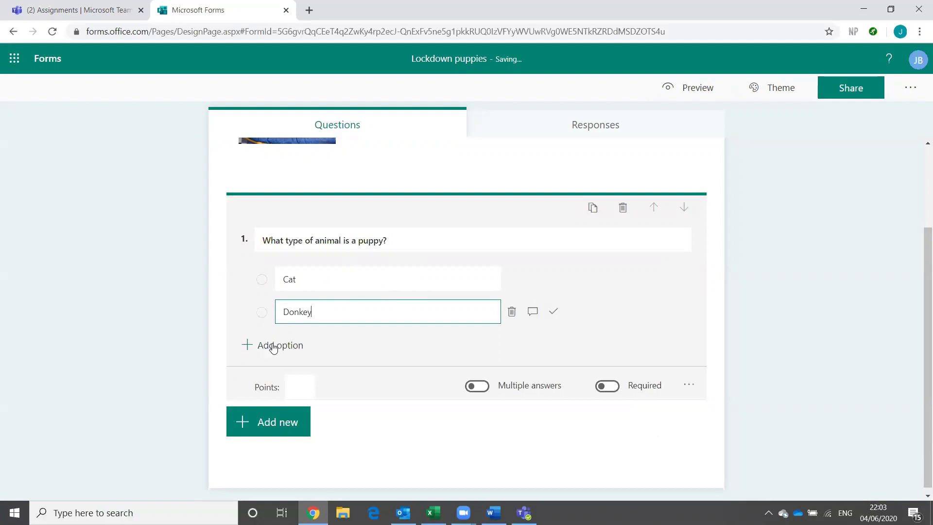
left_click(273, 348)
type("Rabbit")
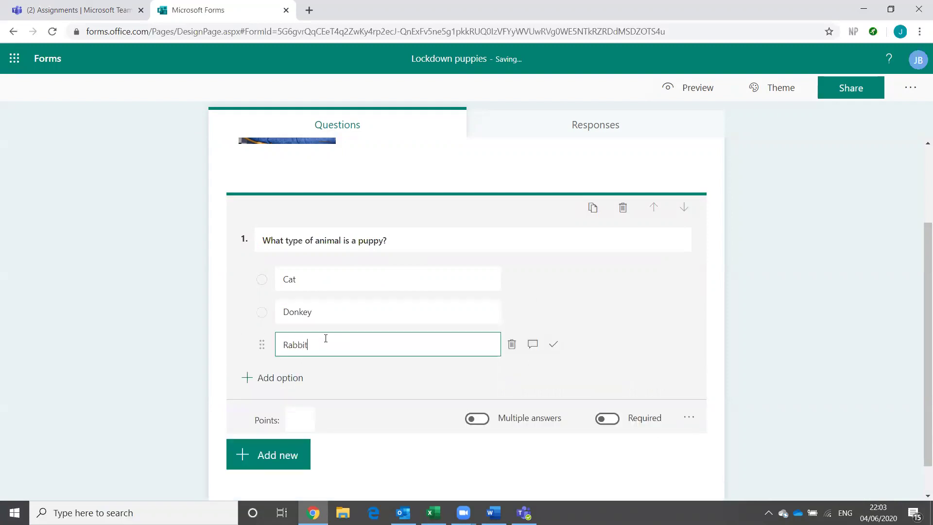
left_click(293, 378)
type("DO")
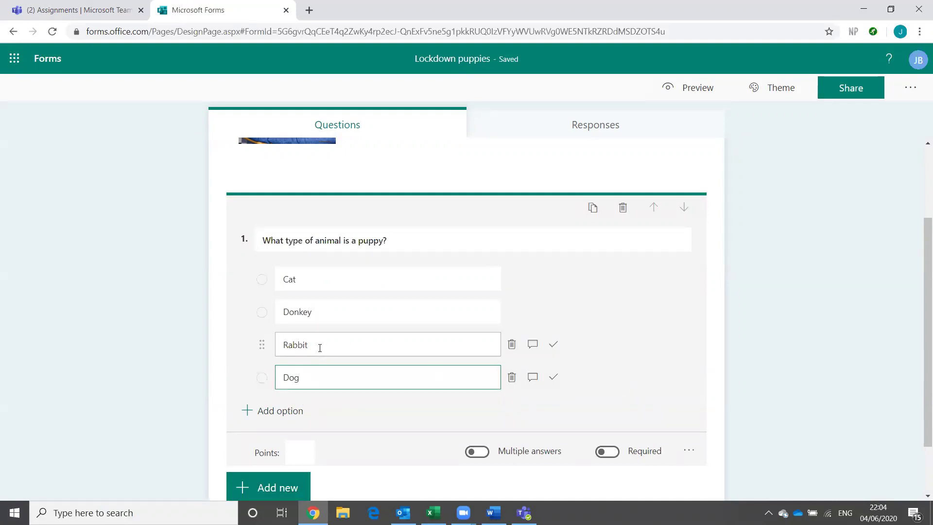
left_click(555, 378)
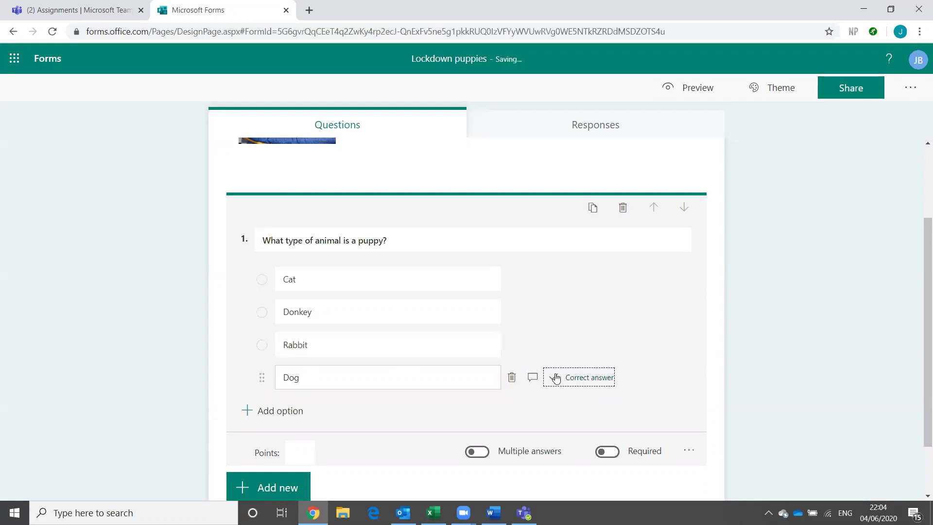
left_click(762, 345)
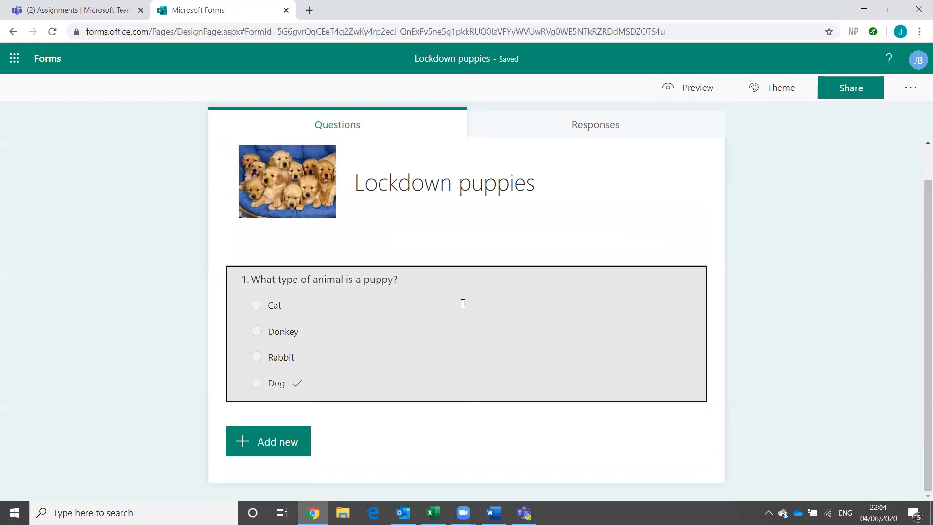
- Add the feedback message "No, a baby cat is called a kitten!" to the Cat option of question 1
left_click(462, 302)
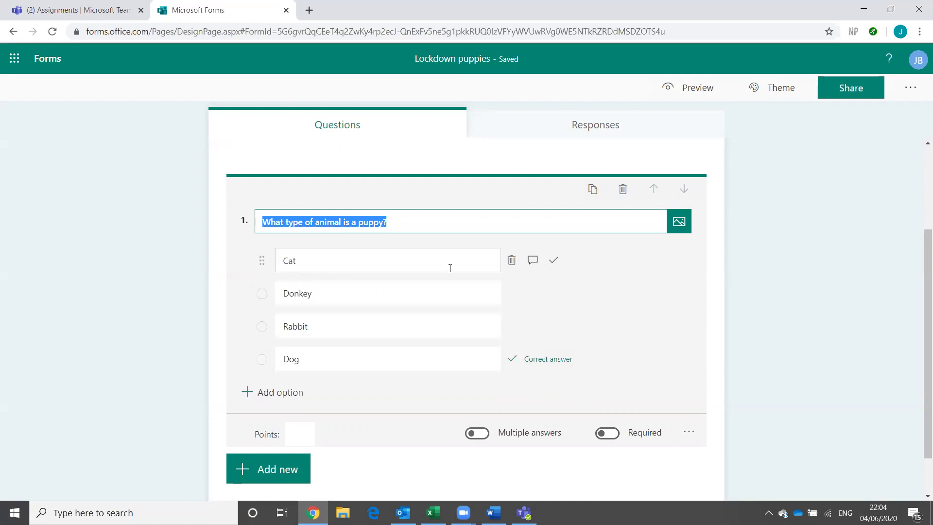
left_click(330, 260)
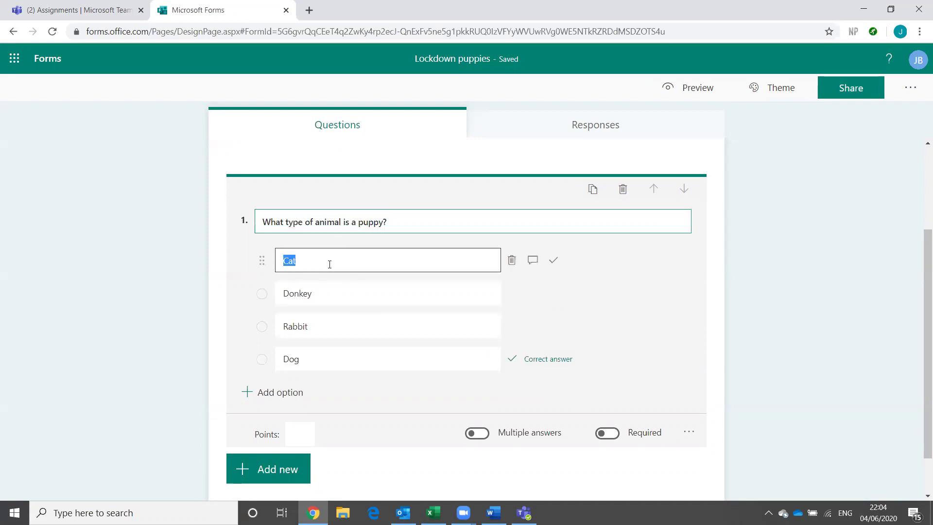
left_click(533, 261)
type("No, a baby cat is c")
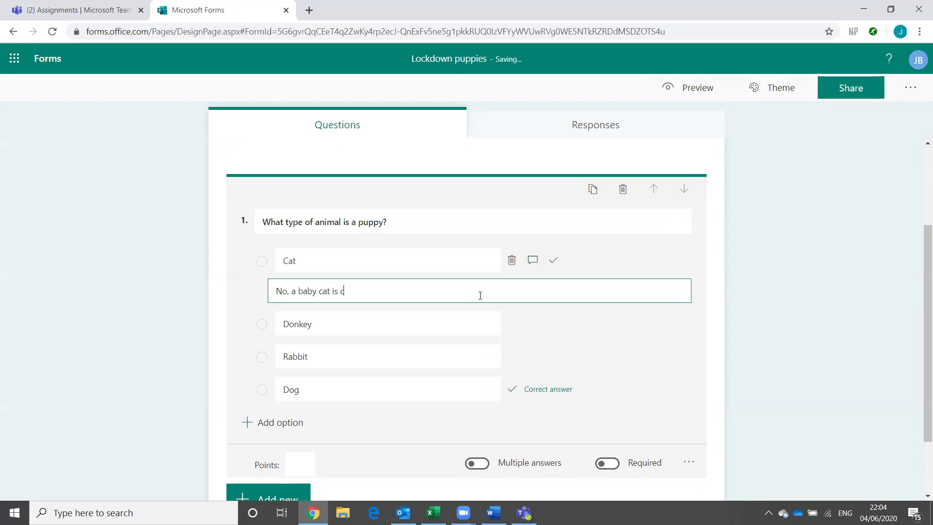
type("alled a kitten!")
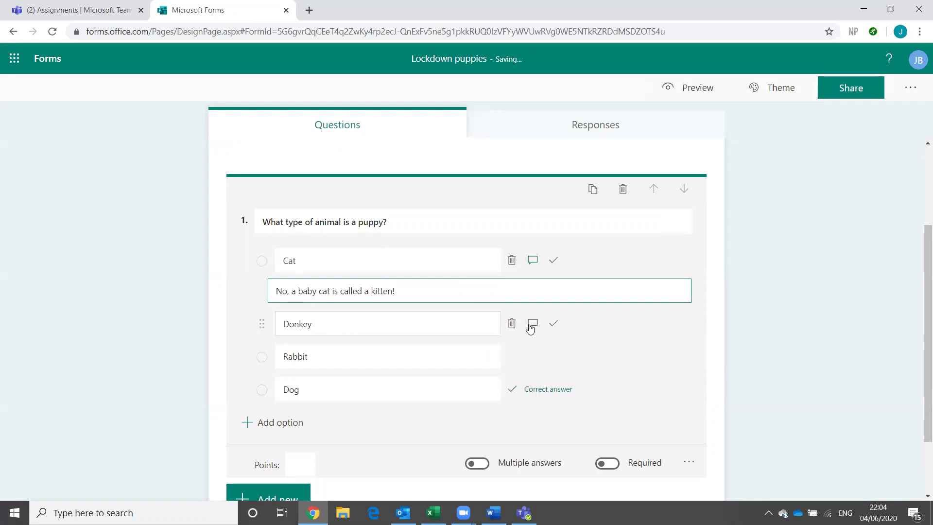
- Add a feedback message to the Donkey option, leaving its default placeholder text in place
left_click(531, 326)
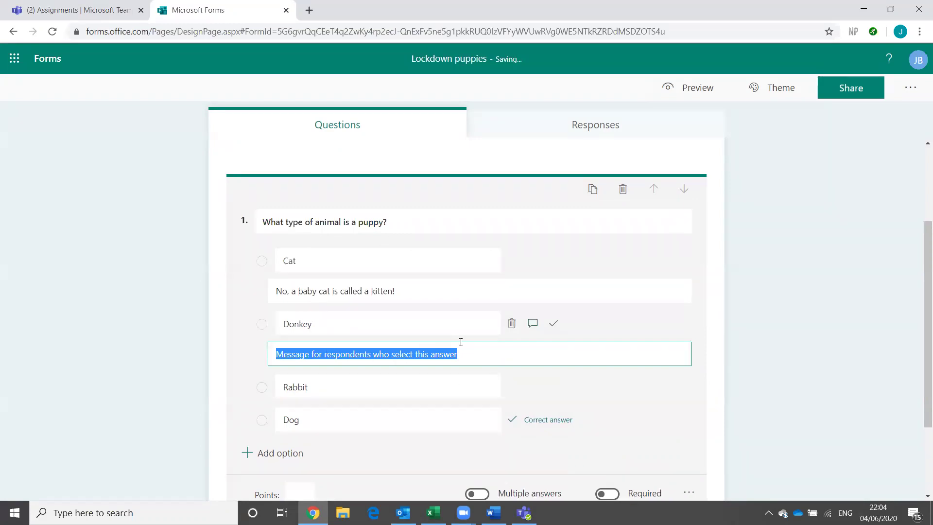
left_click(192, 351)
left_click(391, 351)
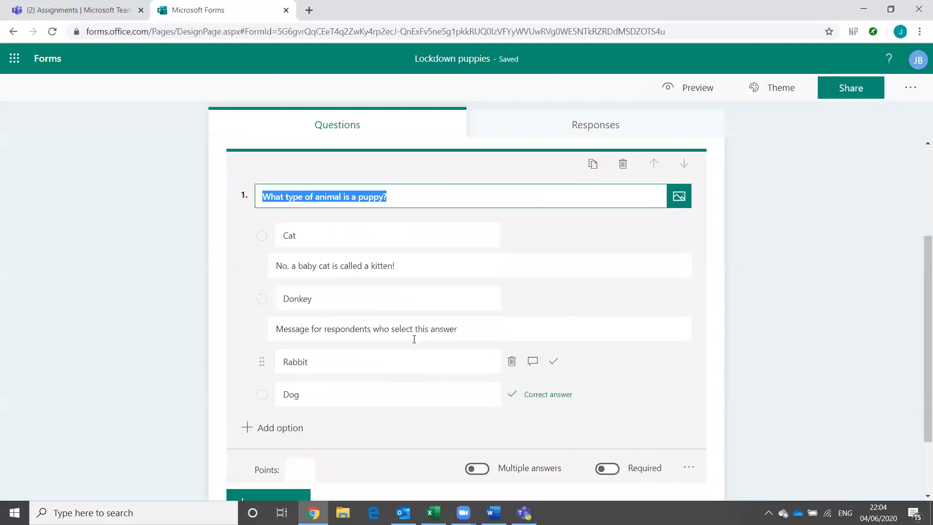
left_click(301, 336)
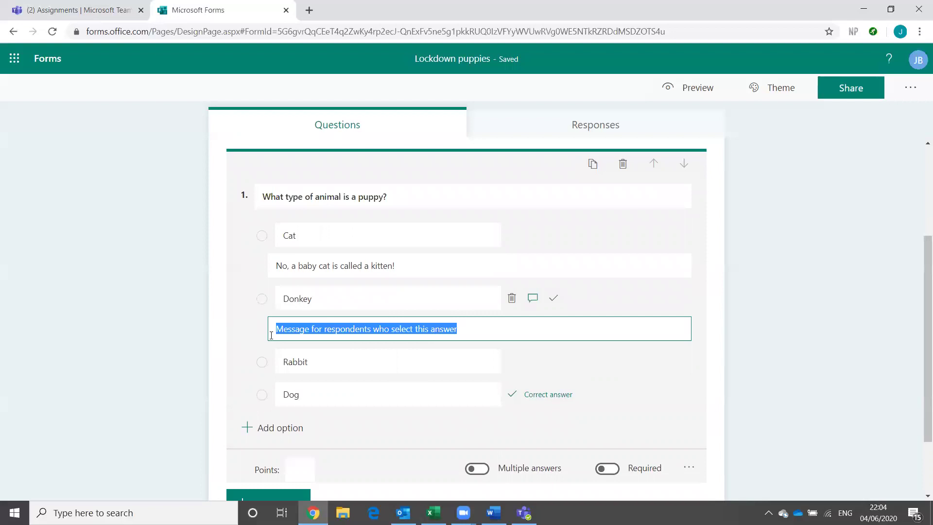
left_click(173, 347)
- Set the puppy question to be worth 1 point
left_click(273, 408)
left_click(294, 471)
type("1")
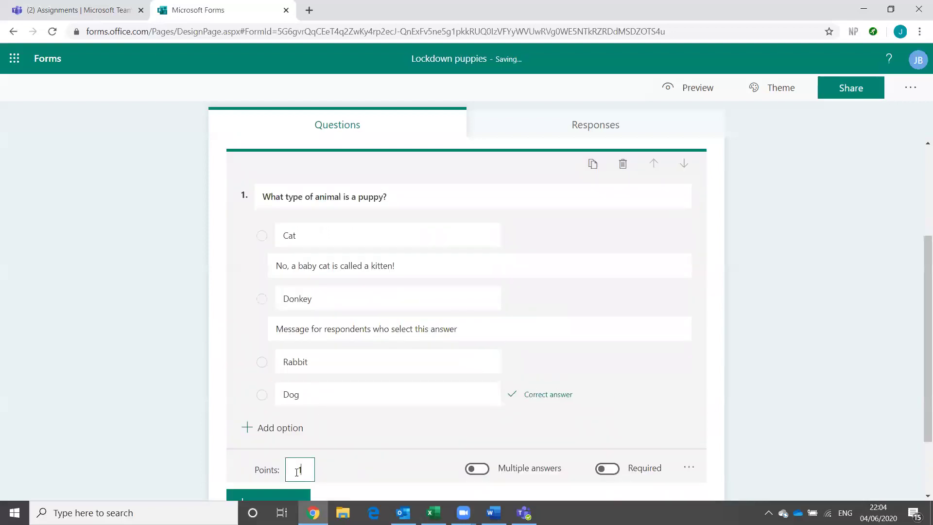
left_click(165, 416)
- Make the puppy question a required question
left_click(690, 369)
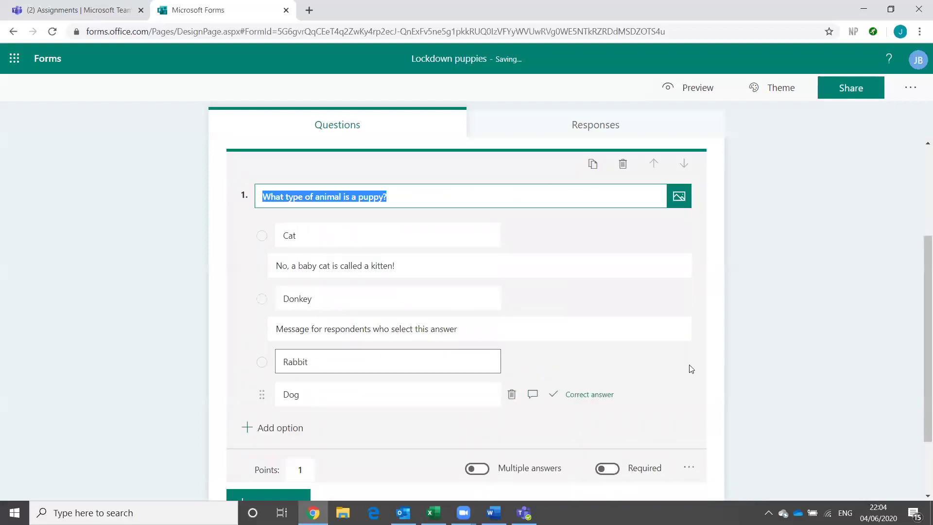
scroll(691, 368, "down", 2)
left_click(607, 381)
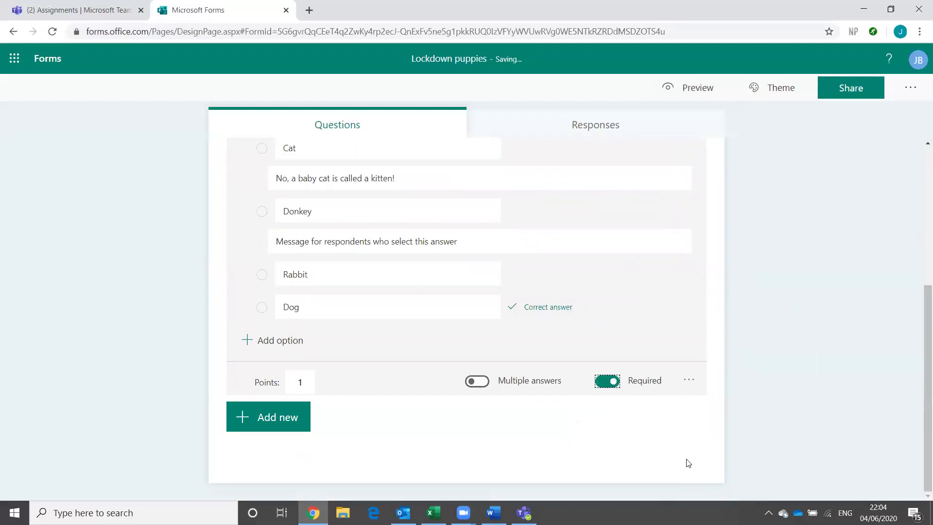
scroll(321, 369, "up", 4)
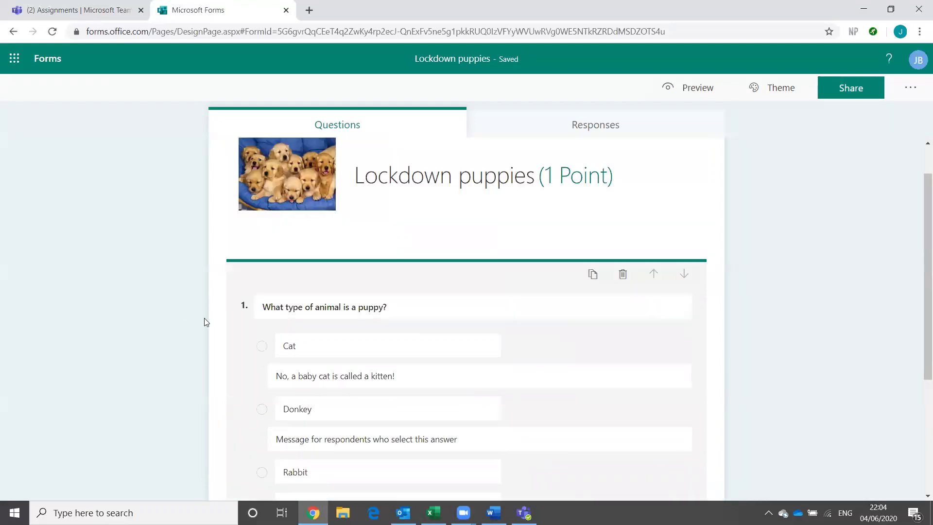
scroll(212, 334, "down", 4)
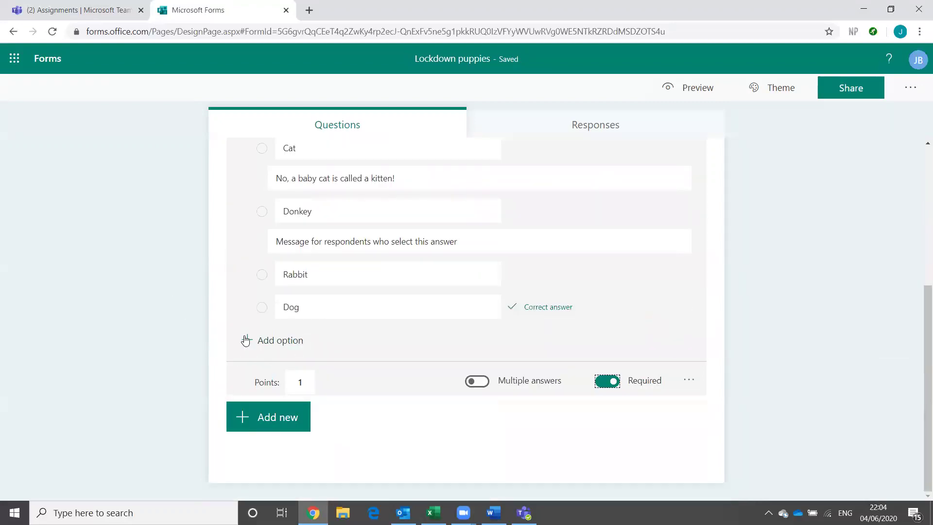
scroll(248, 341, "up", 1)
scroll(467, 333, "up", 5)
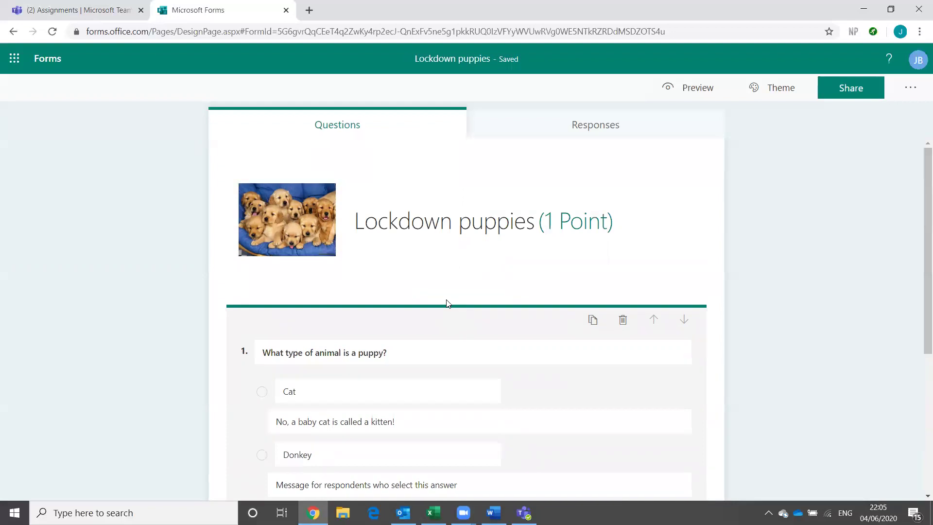
scroll(440, 297, "down", 4)
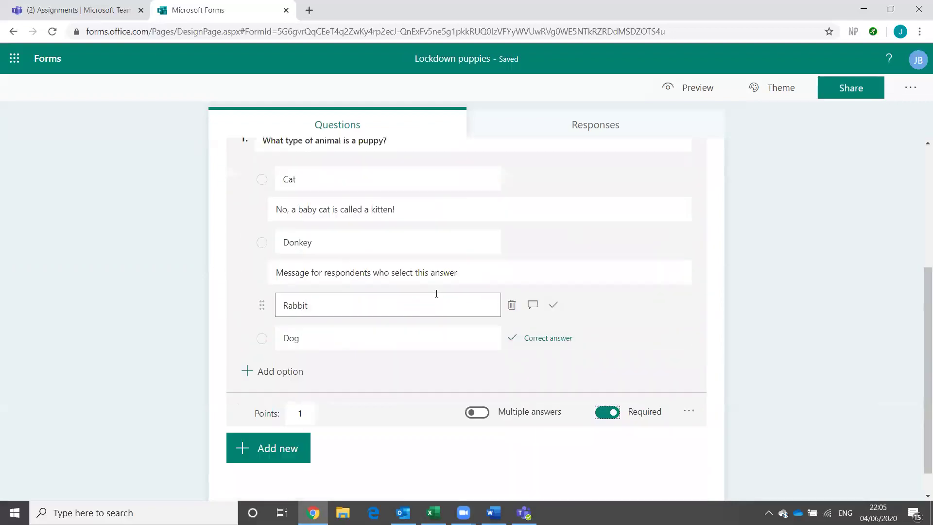
left_click(284, 450)
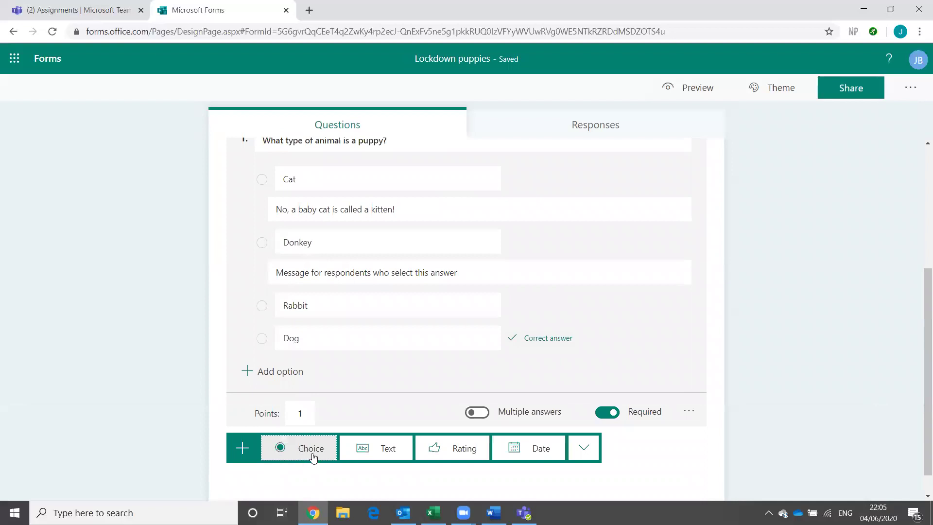
left_click(311, 449)
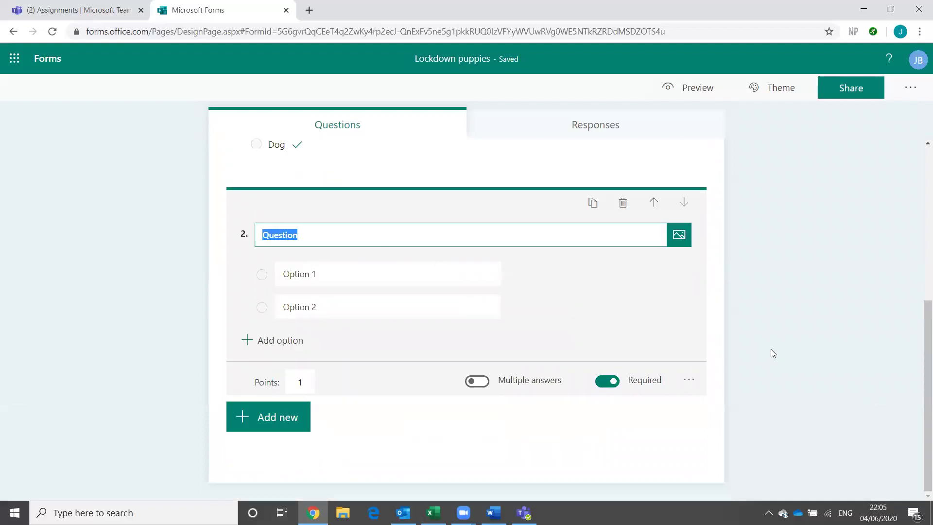
type("What")
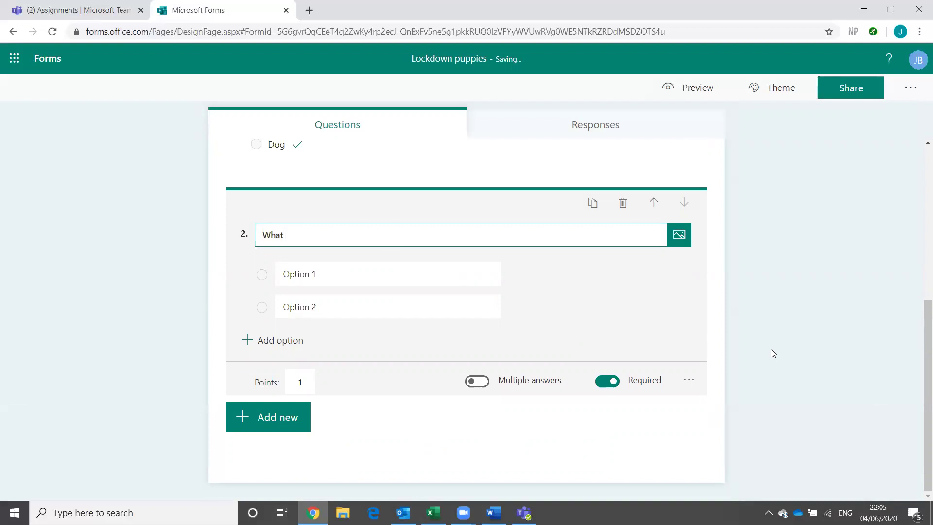
key("BackSpace")
key("BackSpace")
key("BackSpace")
key("BackSpace")
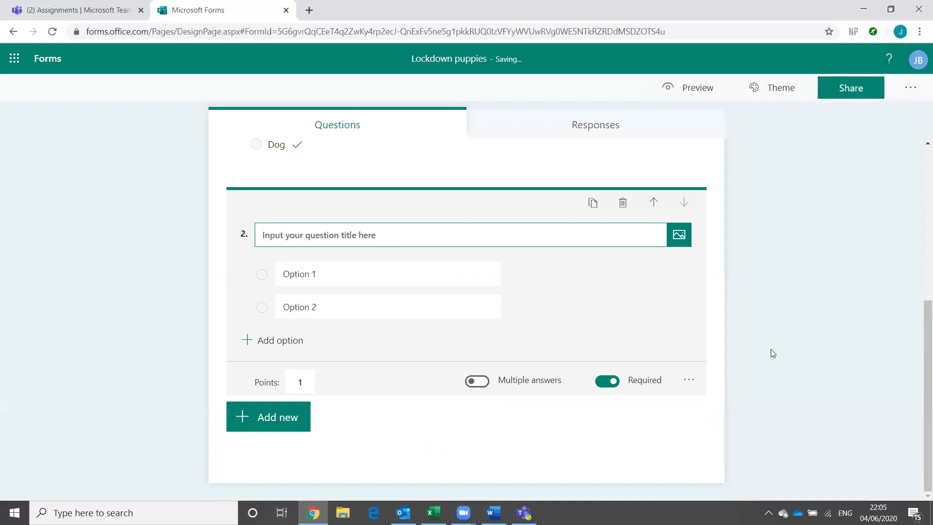
left_click(623, 203)
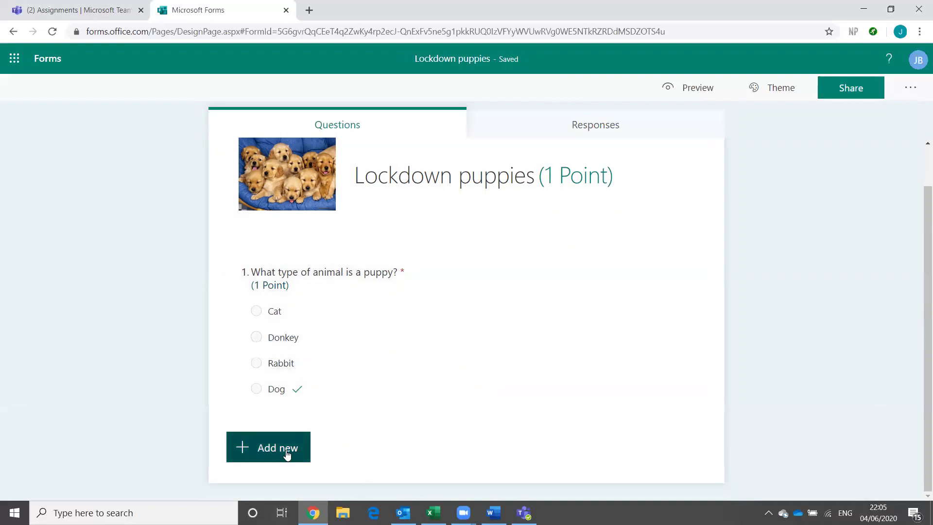
- Add a new section after the puppy question and title it "Who has one?"
left_click(287, 459)
left_click(585, 452)
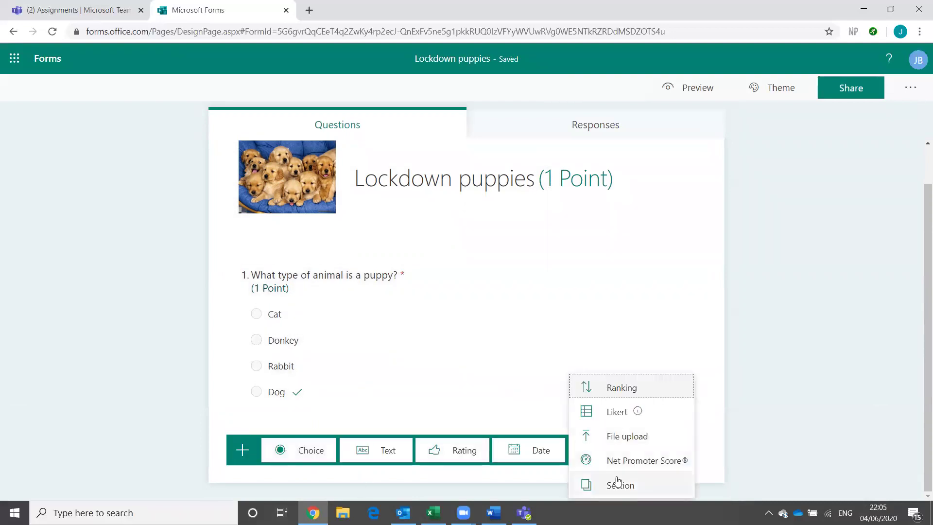
left_click(621, 490)
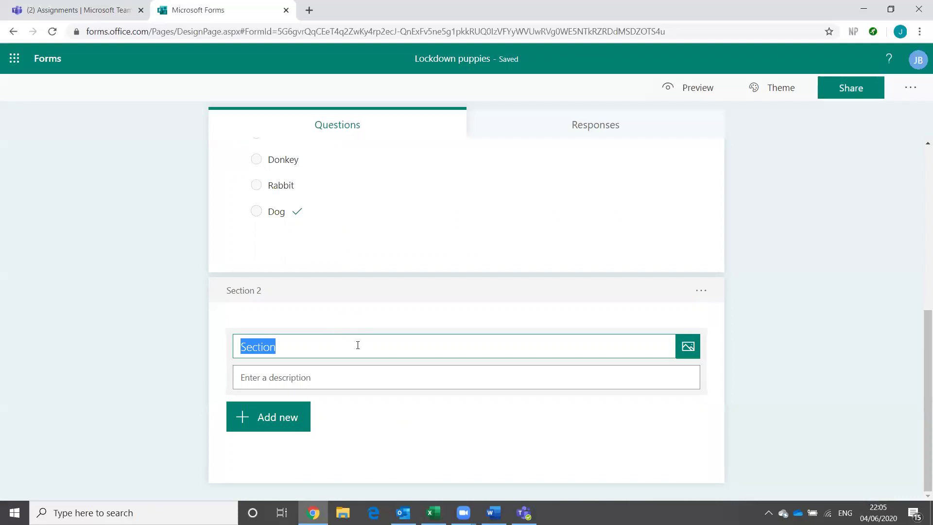
left_click(294, 348)
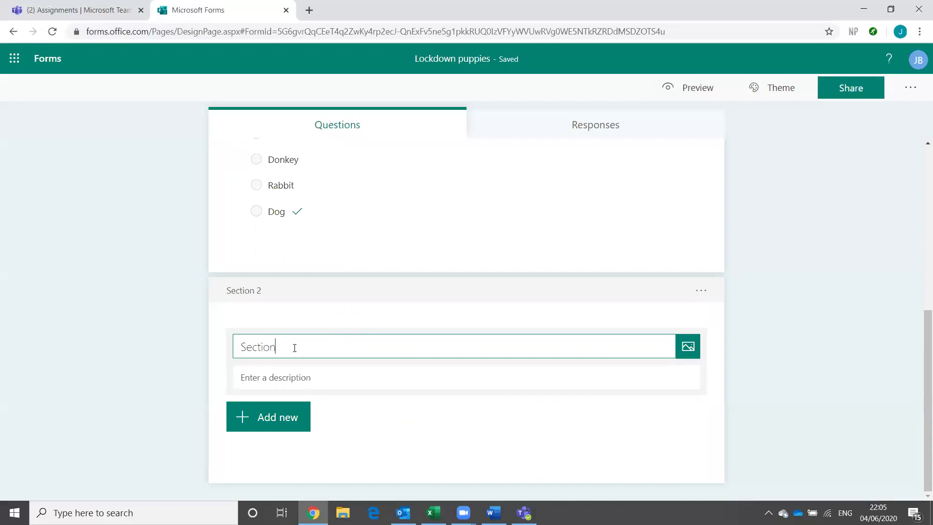
double_click(237, 340)
type("Who has one?")
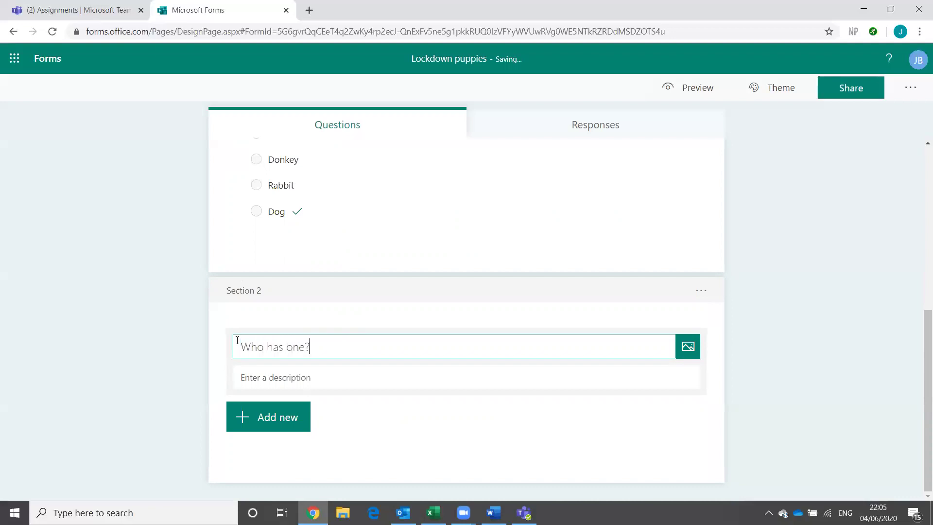
- Add a choice question to Section 2 reading "Which of the following maths teachers recently acquired a lockdown puppy?"
left_click(300, 420)
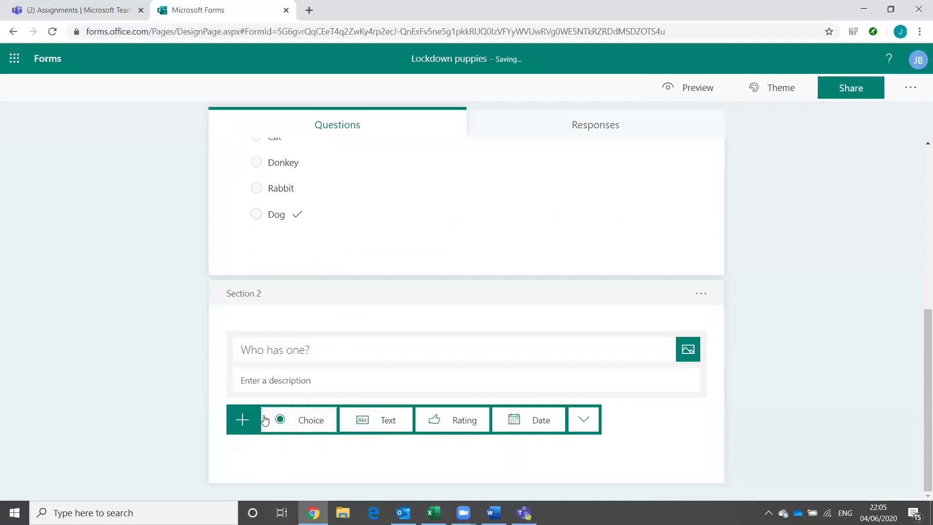
left_click(282, 430)
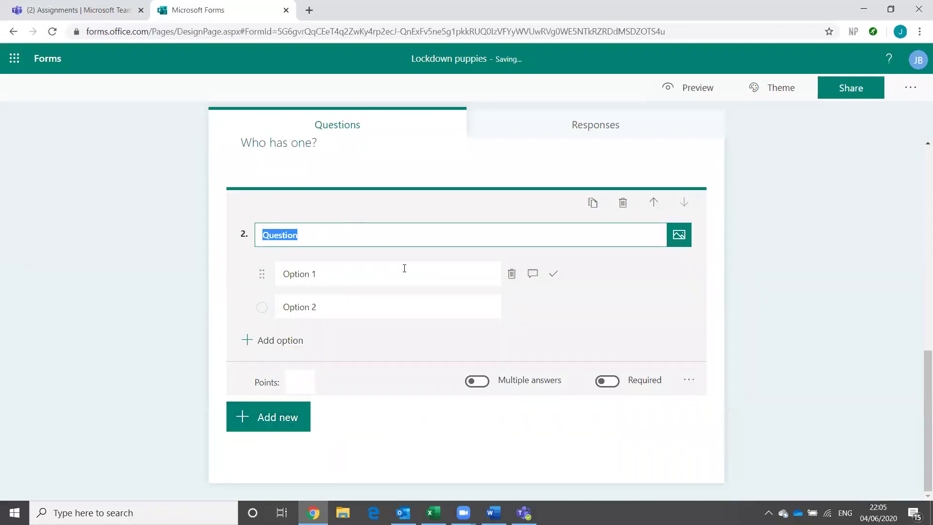
type("Which of")
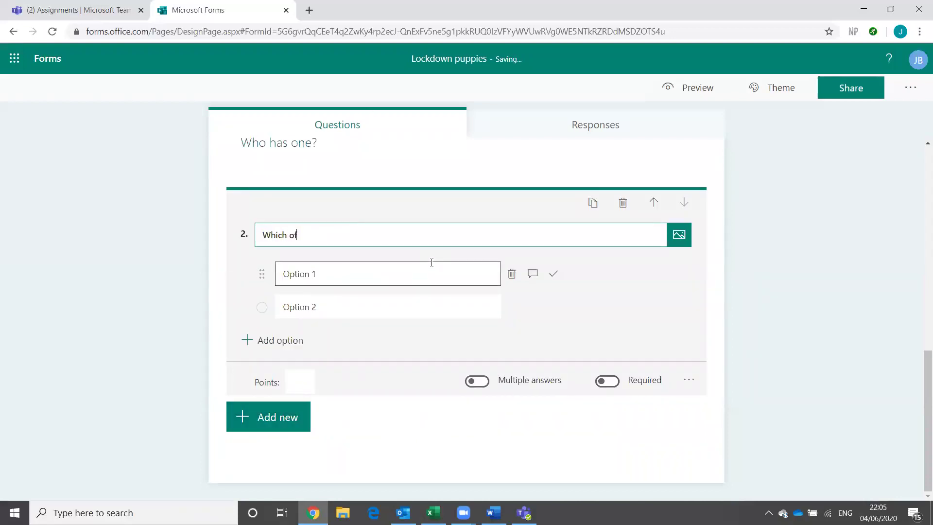
type(" the following maths teachers recently")
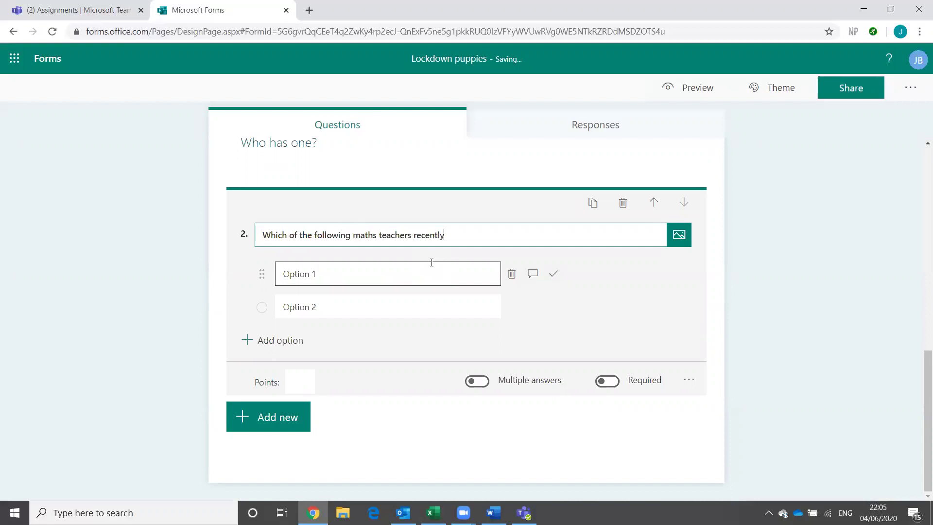
type(" acquired a lockdown puppy?")
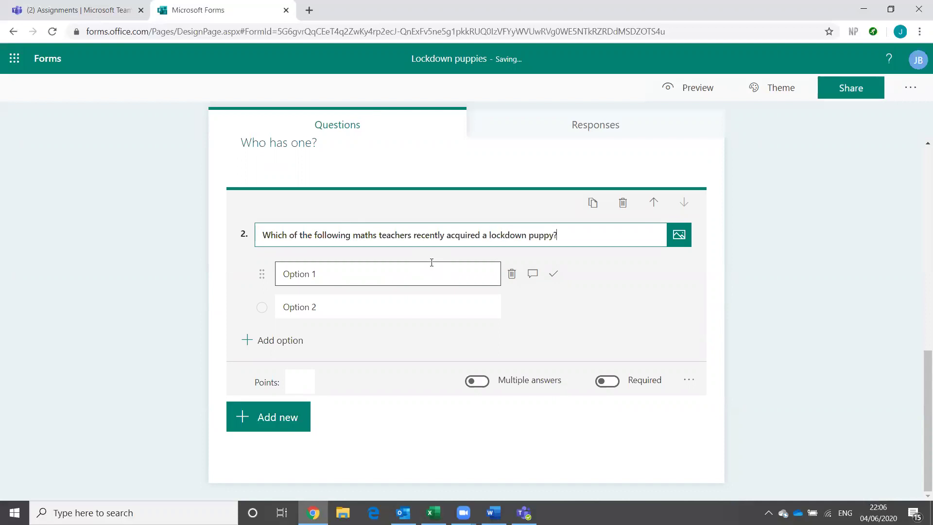
- Fill in five answer options for question 2, each with a different maths teacher's title and surname
left_click(418, 274)
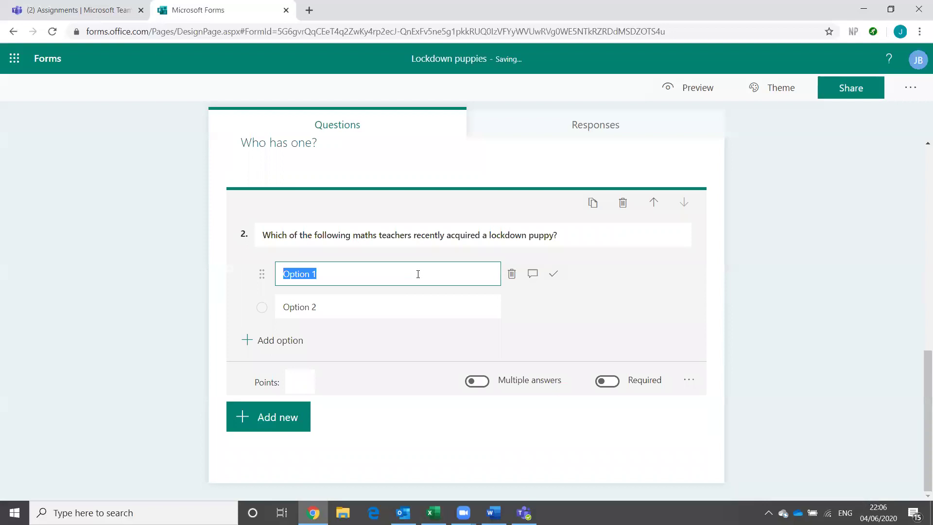
type("Mrs Hadcr")
left_click(405, 301)
type("Miss Brewin")
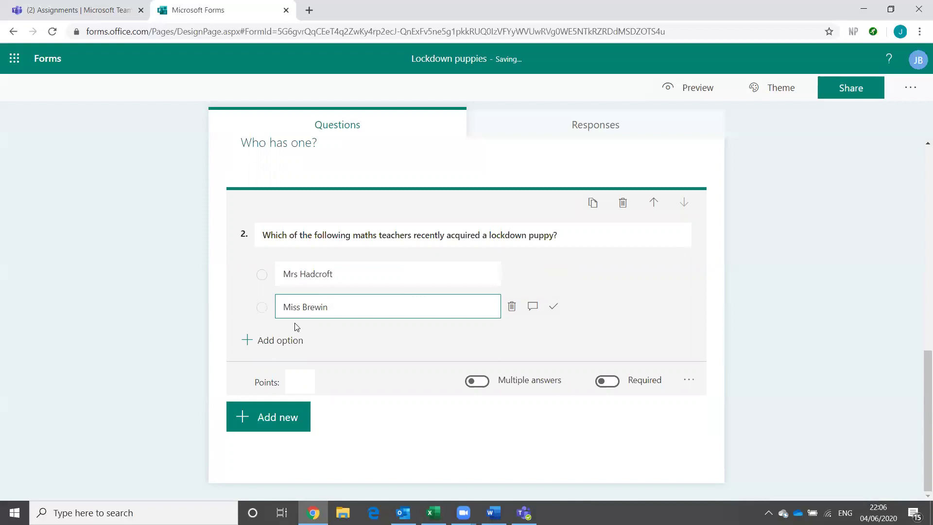
left_click(287, 340)
type("Mrs Mansfield")
left_click(276, 372)
type("Mr Smith")
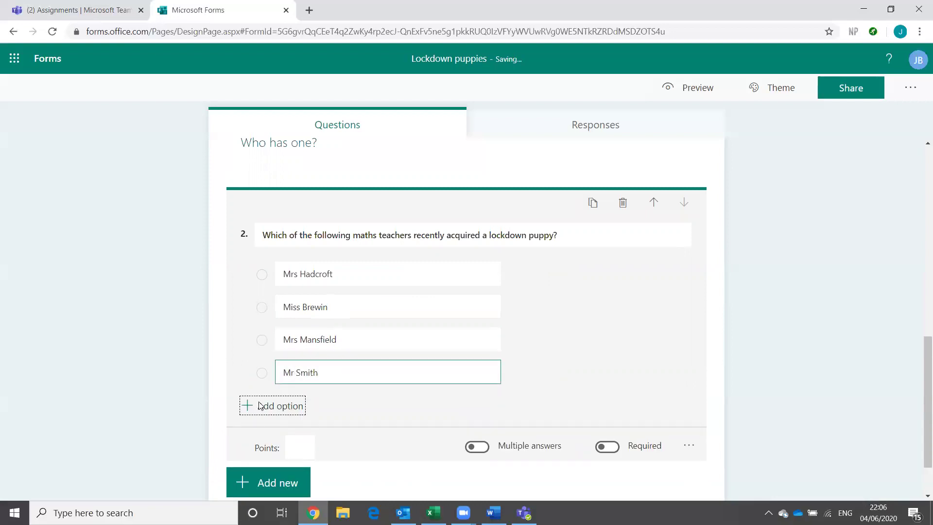
left_click(259, 405)
type("M")
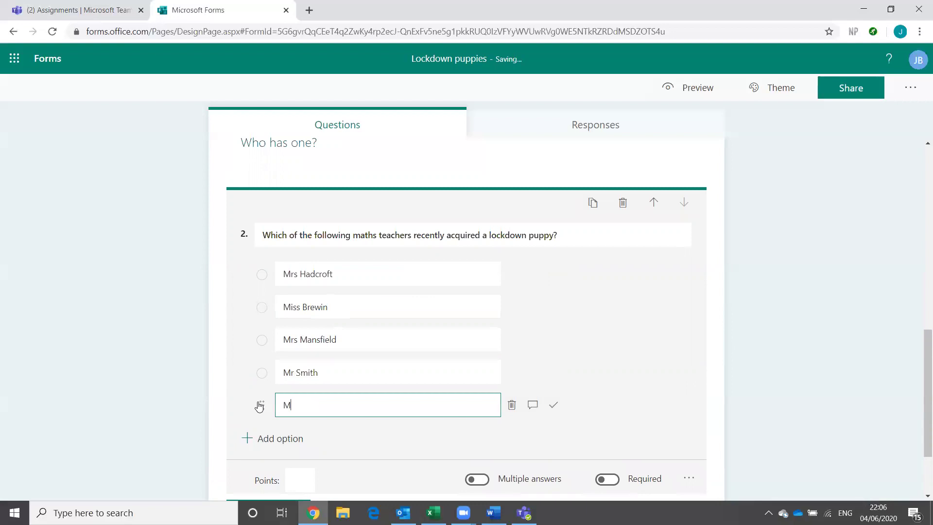
type("r Bruce")
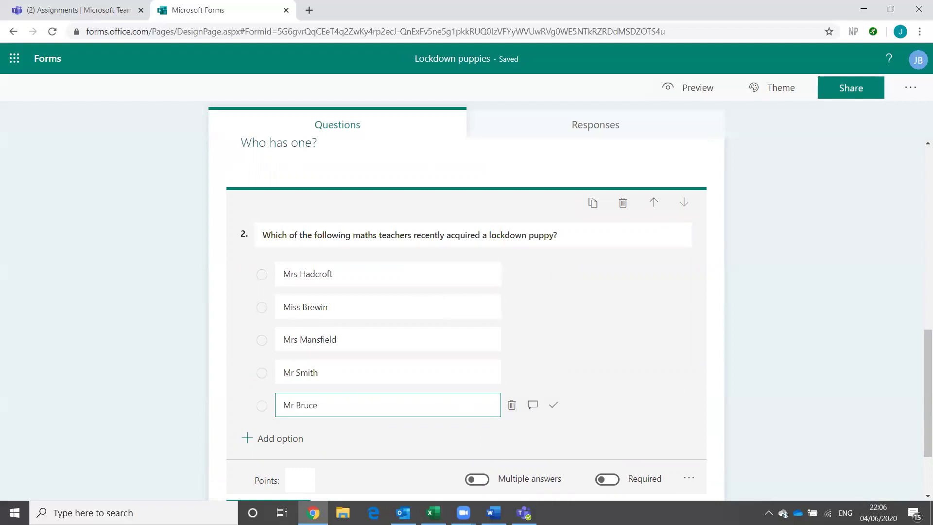
- Allow multiple answers for question 2 and mark its third and fifth options as correct
left_click(476, 480)
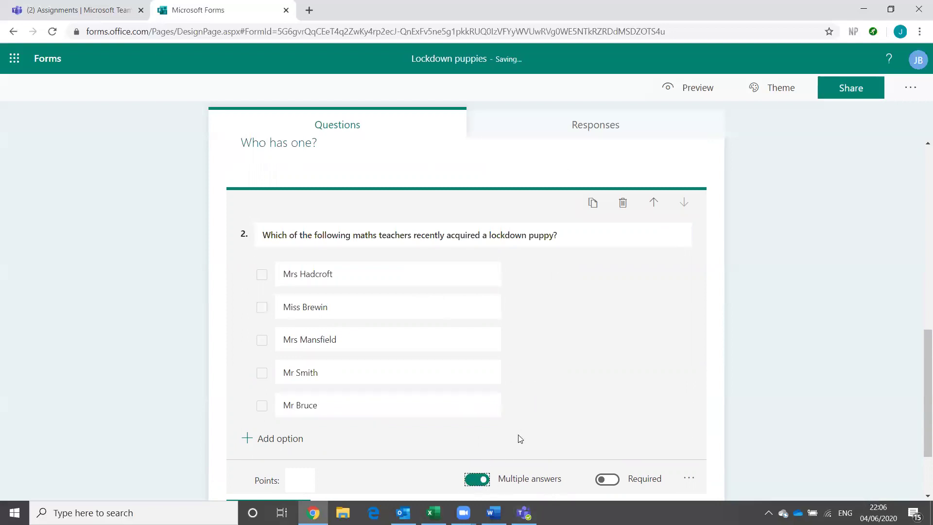
left_click(554, 406)
left_click(554, 341)
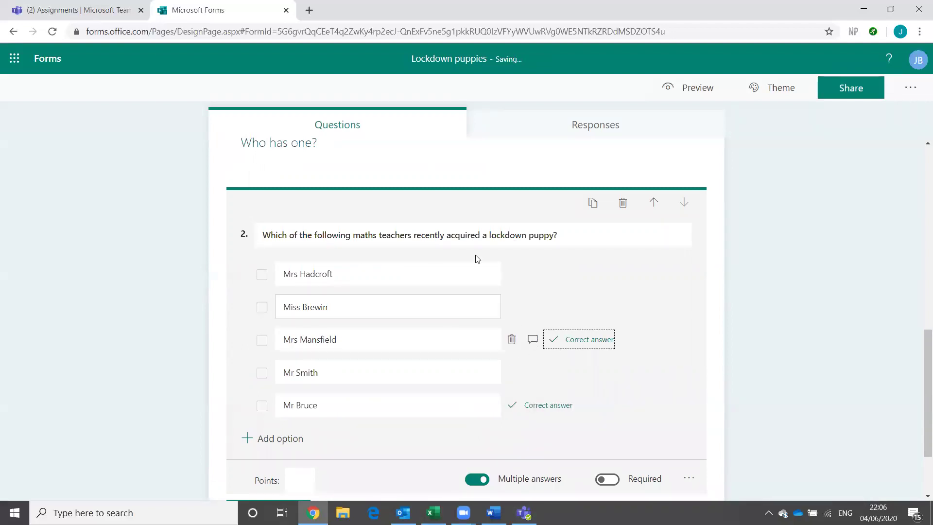
- Add feedback messages saying the first option's teacher already has a dog and the second option's teacher wishes she had a puppy
left_click(533, 275)
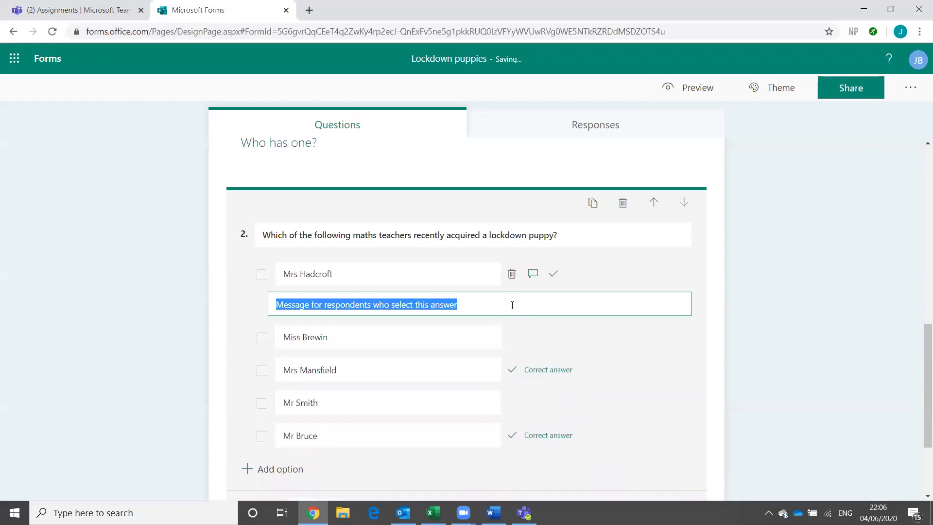
type("Mrs Hadcroft already has a dog!")
left_click(533, 337)
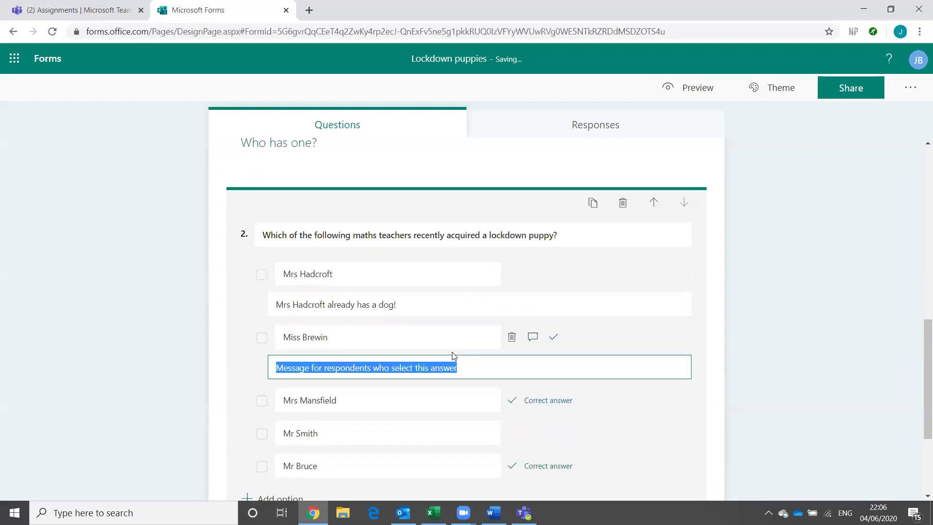
type("Miss Brewin")
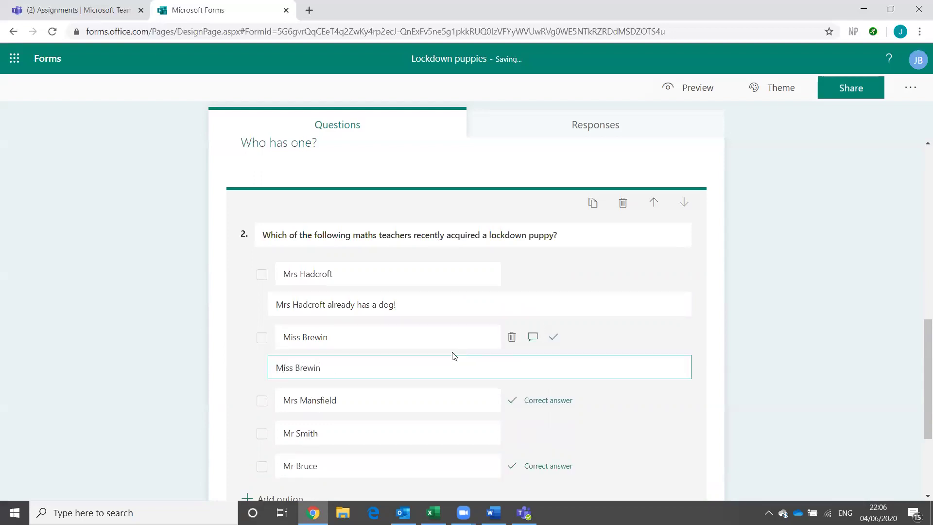
type(" wishes she had a pupp")
- Add a feedback message to the fourth option saying that teacher "has his hands full enough as it is!"
scroll(531, 410, "down", 2)
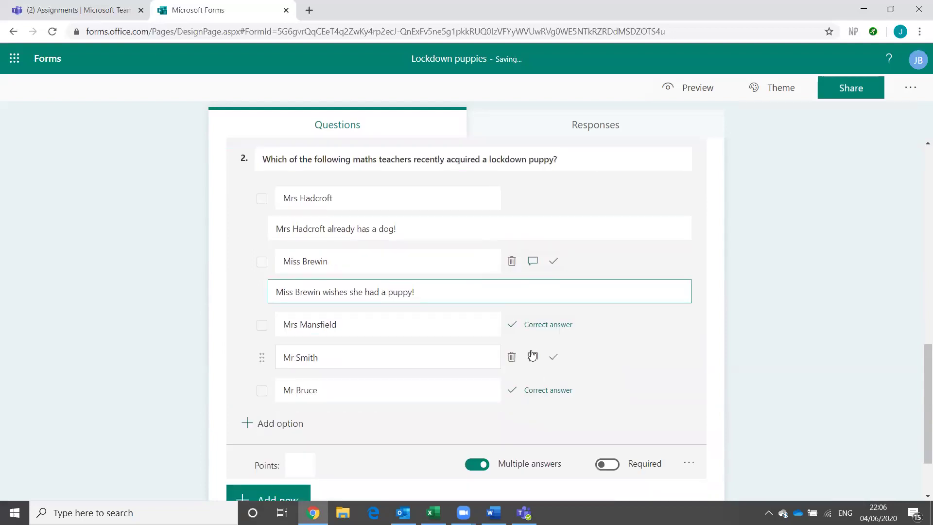
left_click(532, 357)
type("Mr Smith has his")
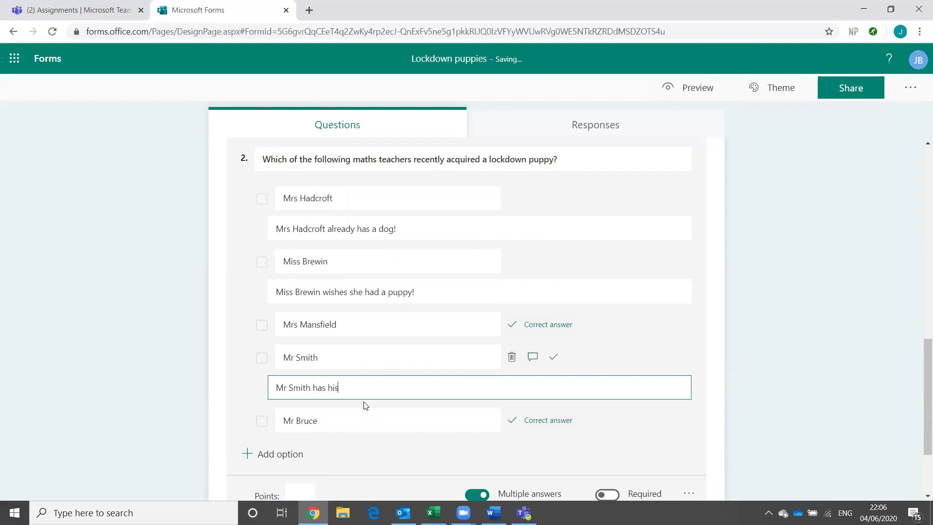
type(" hands full enough as it is!")
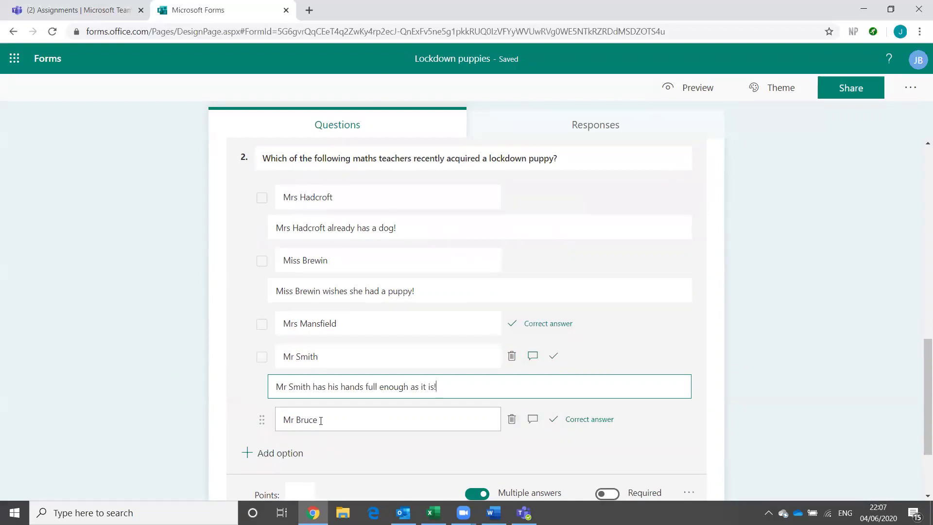
- Set the maths teachers question to be worth 2 points and close its editor
left_click(300, 492)
type("2")
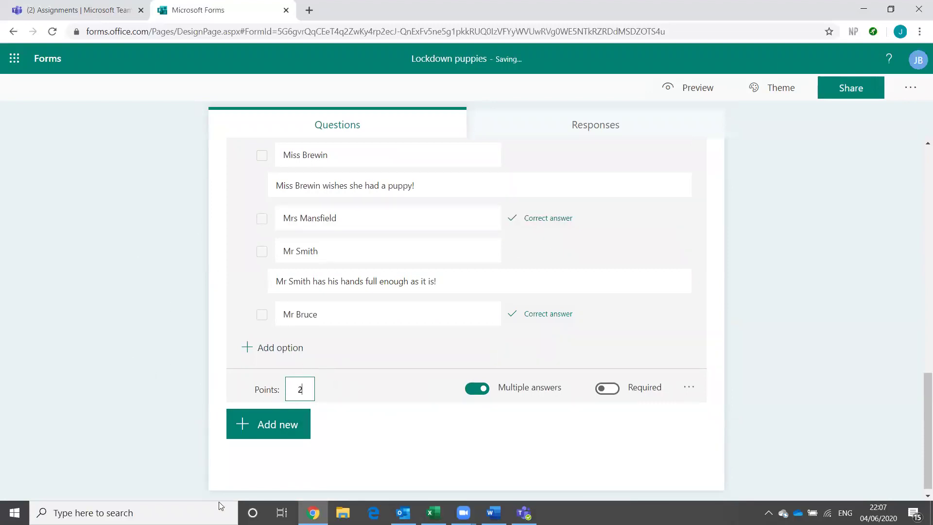
left_click(119, 389)
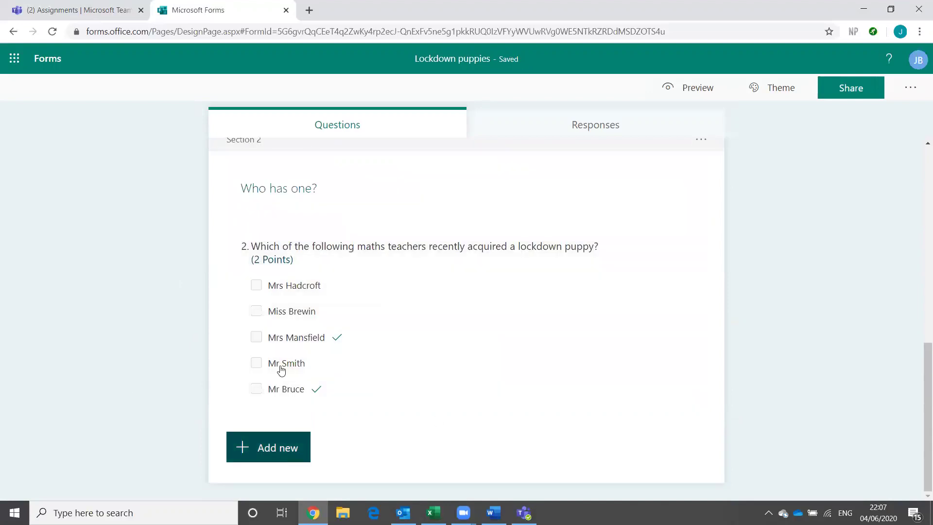
- Add a third section below the maths teachers question and title it "What do you think of this puppy?"
left_click(302, 444)
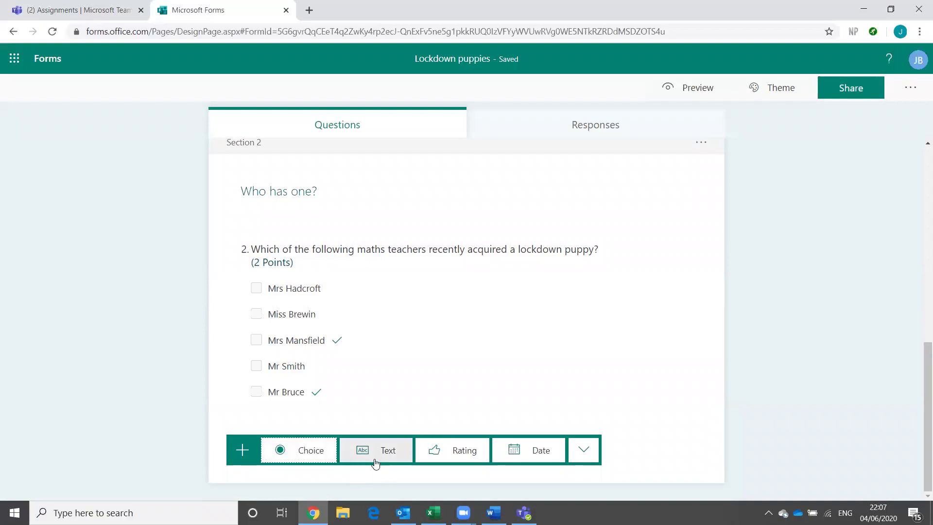
left_click(471, 389)
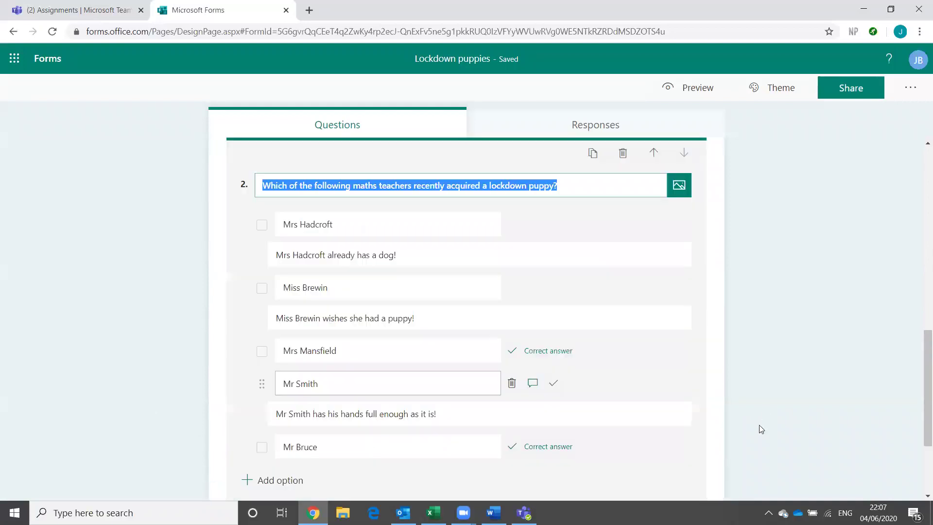
scroll(676, 305, "down", 3)
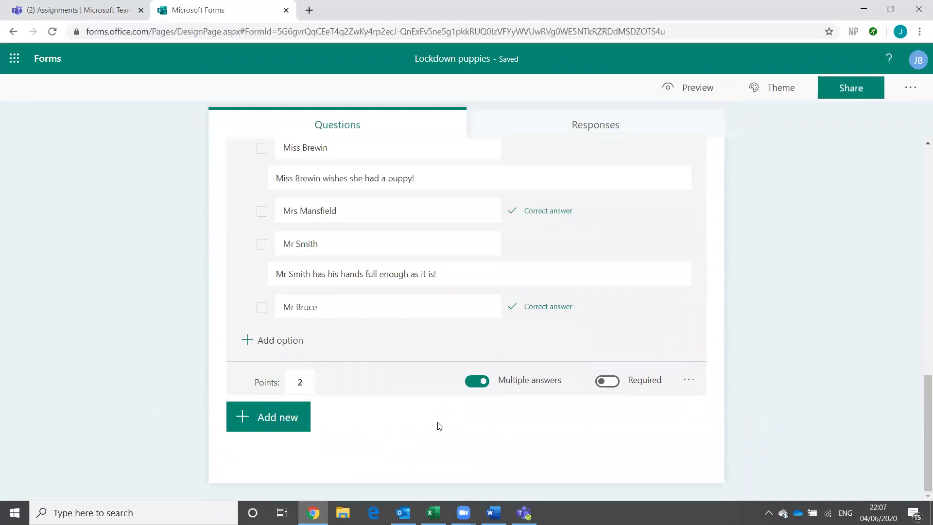
left_click(288, 424)
left_click(582, 419)
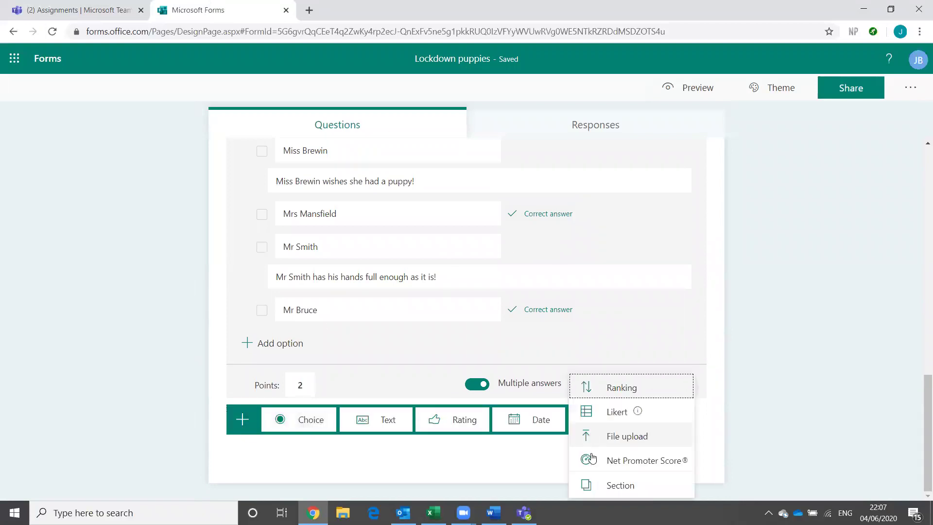
left_click(603, 484)
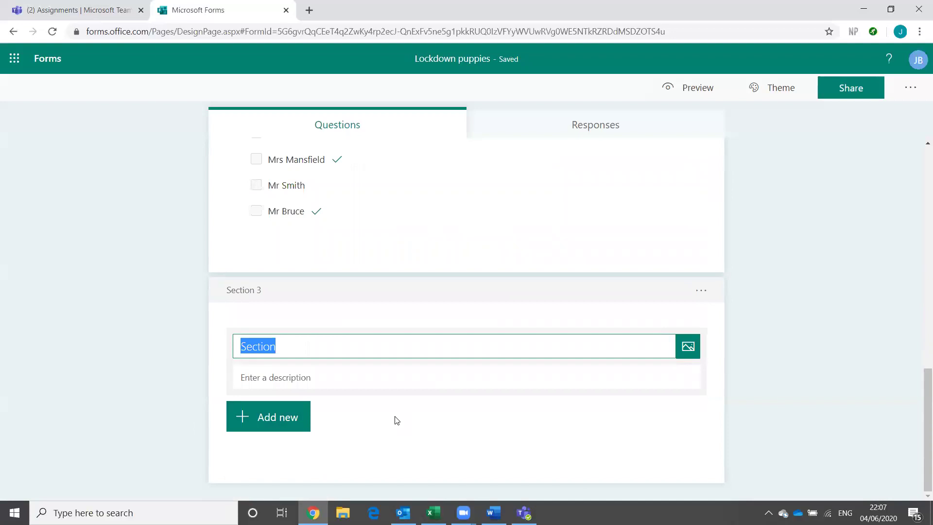
type("W")
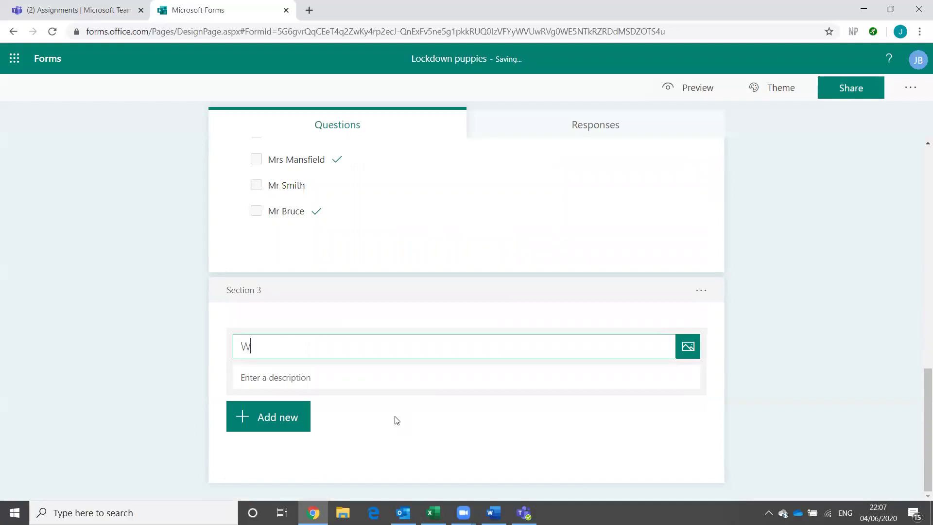
type("h")
key("ctrl+a")
type("What do you think of this pupp")
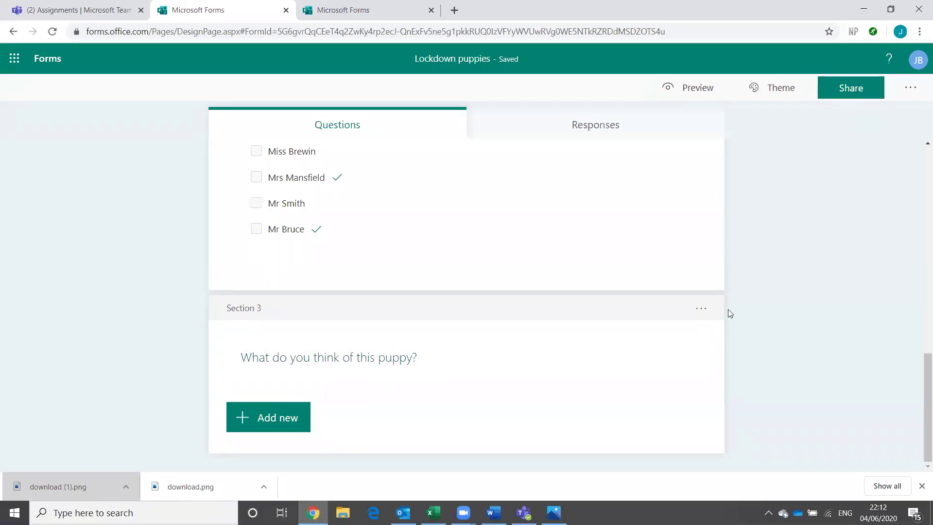
- Insert the "jake" picture from the Desktop folder into the third section's heading
left_click(424, 358)
left_click(688, 360)
left_click(743, 165)
left_click(775, 161)
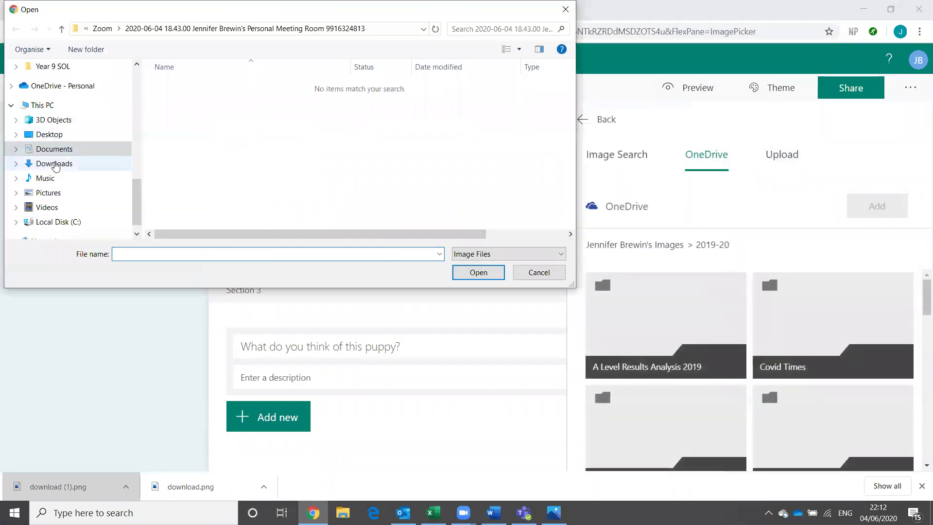
left_click(49, 134)
left_click(175, 85)
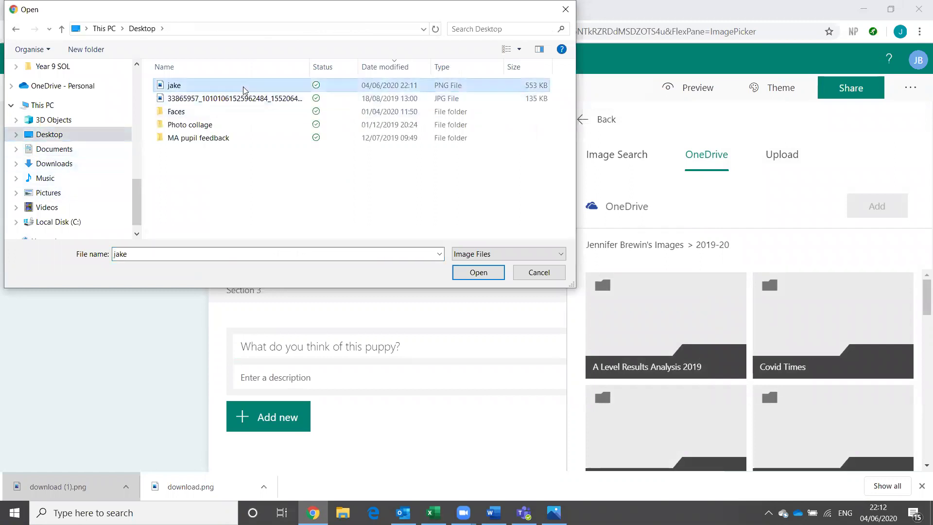
left_click(478, 273)
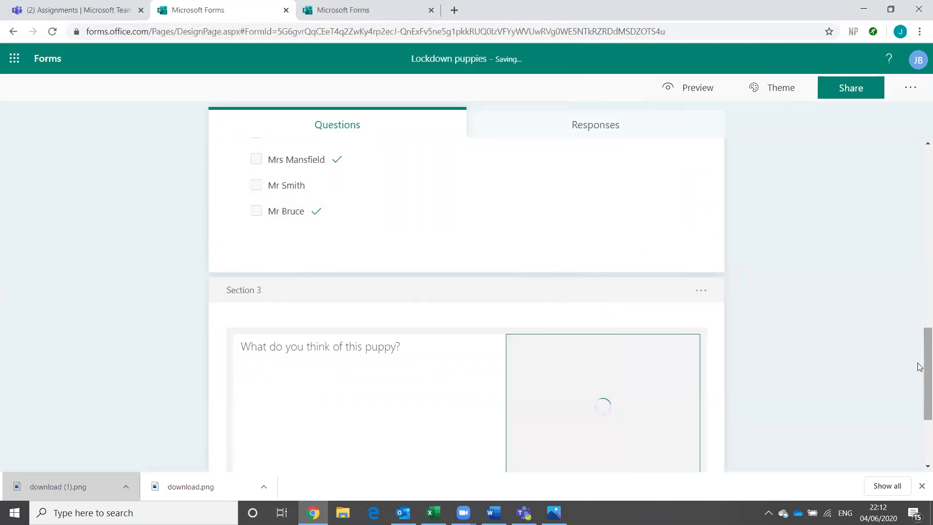
left_click_drag(921, 363, 919, 416)
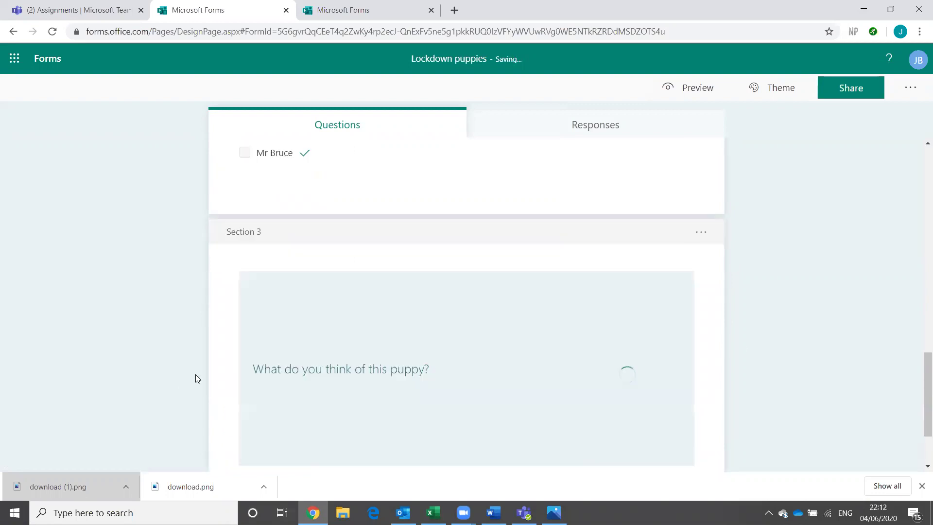
scroll(884, 341, "down", 2)
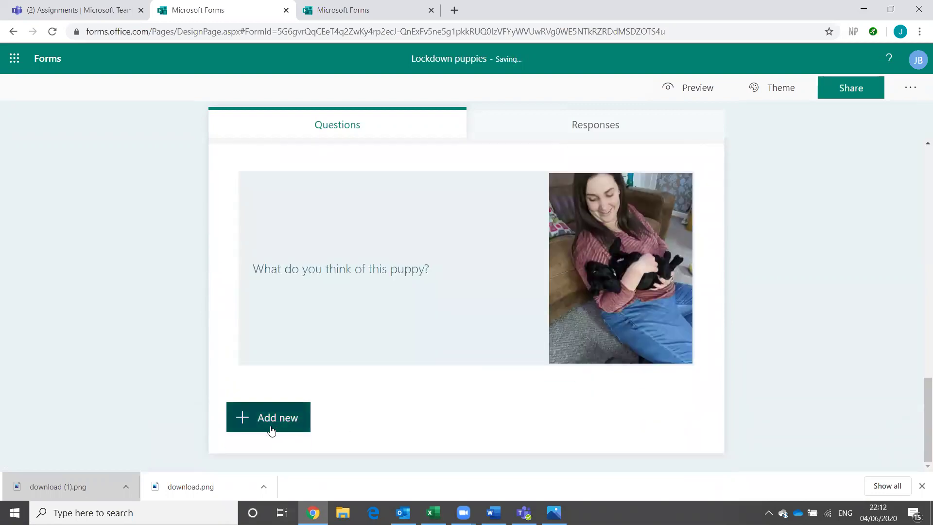
left_click(271, 430)
left_click(276, 422)
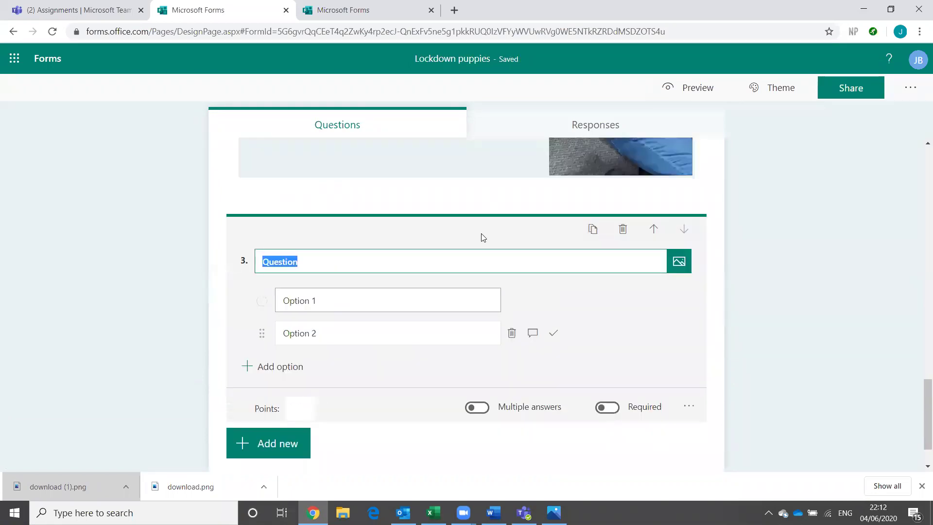
scroll(558, 282, "up", 3)
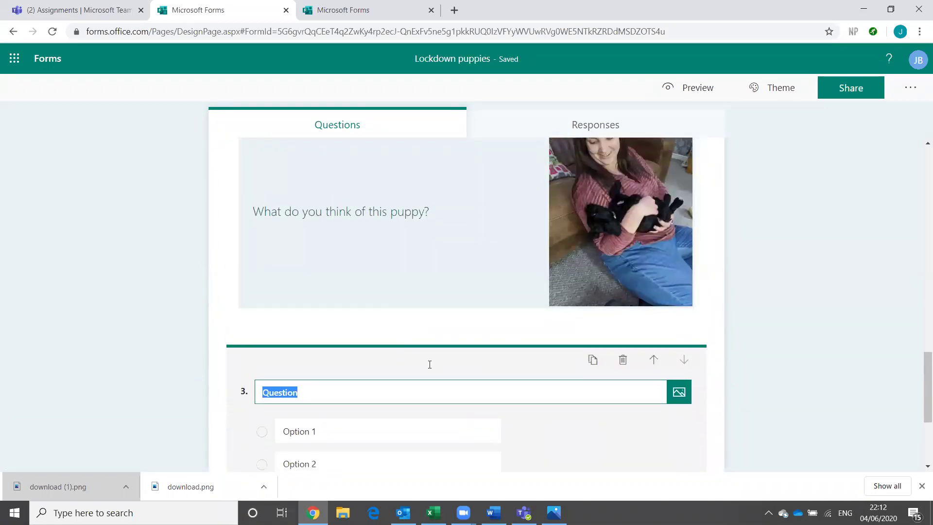
scroll(430, 365, "down", 2)
left_click(621, 293)
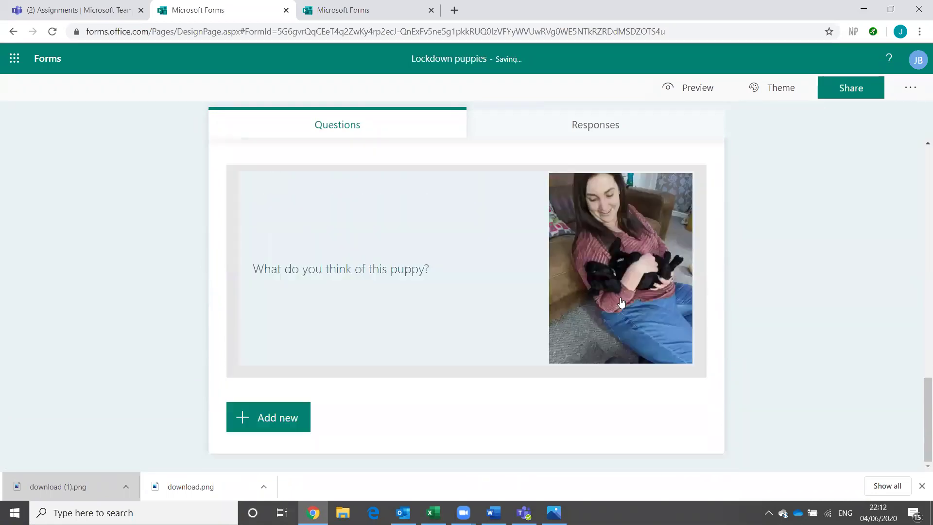
- Add a text question to section 3 that asks "What do you think this puppy is called?"
left_click(276, 423)
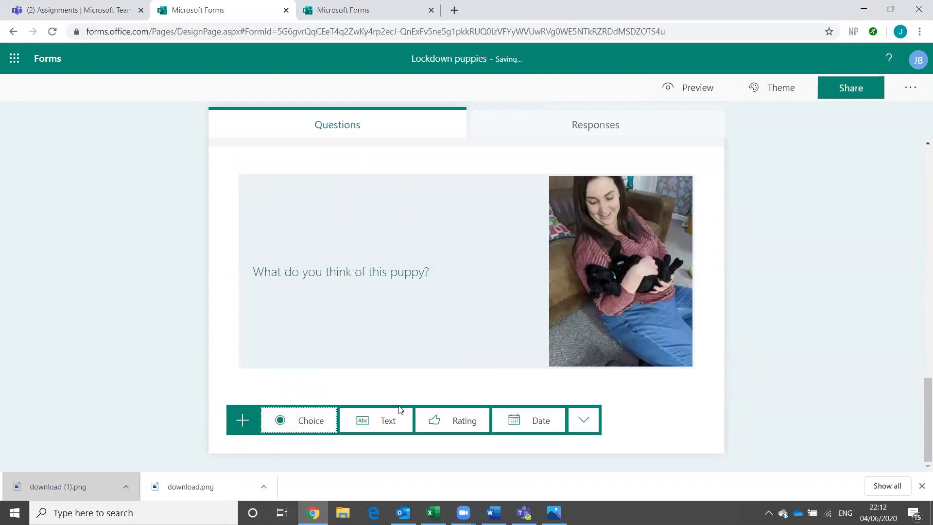
left_click(385, 427)
type("What do you think this pup")
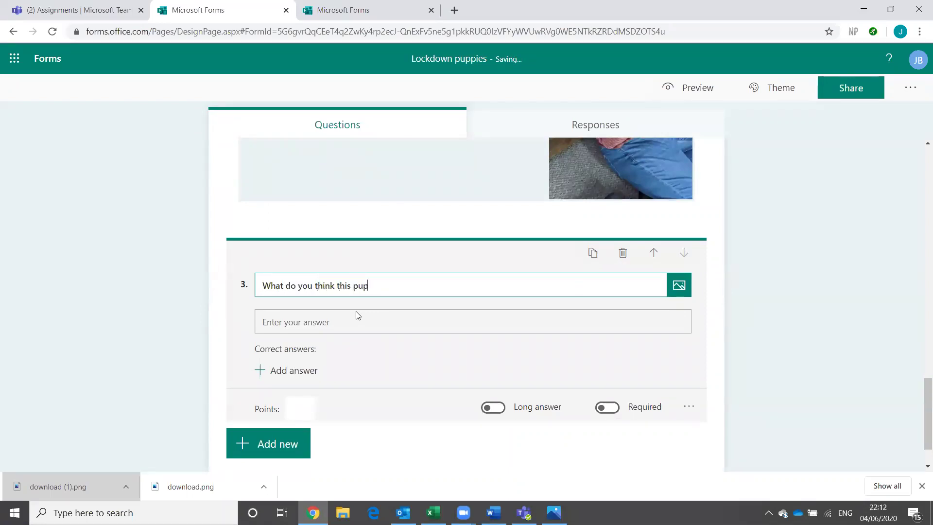
type("py is called?")
left_click(280, 378)
type("jake")
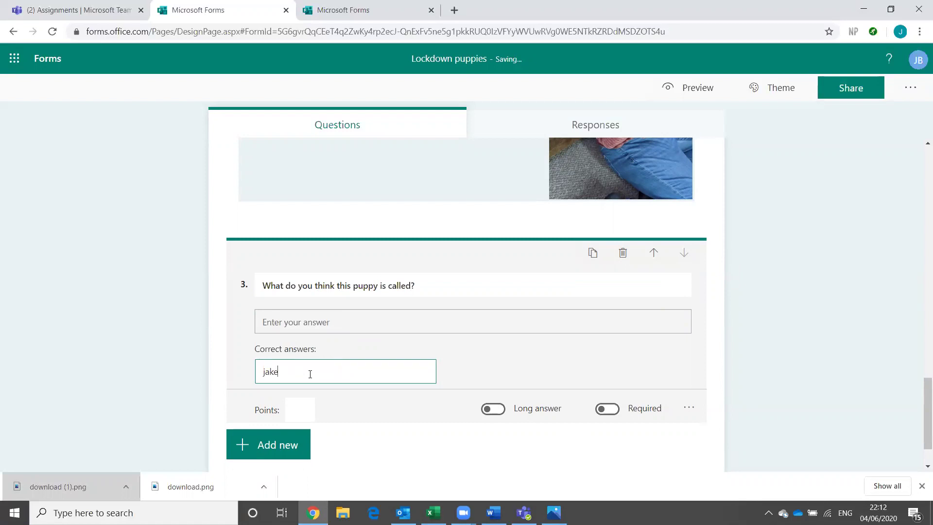
left_click_drag(292, 370, 212, 371)
key("BackSpace")
left_click(205, 308)
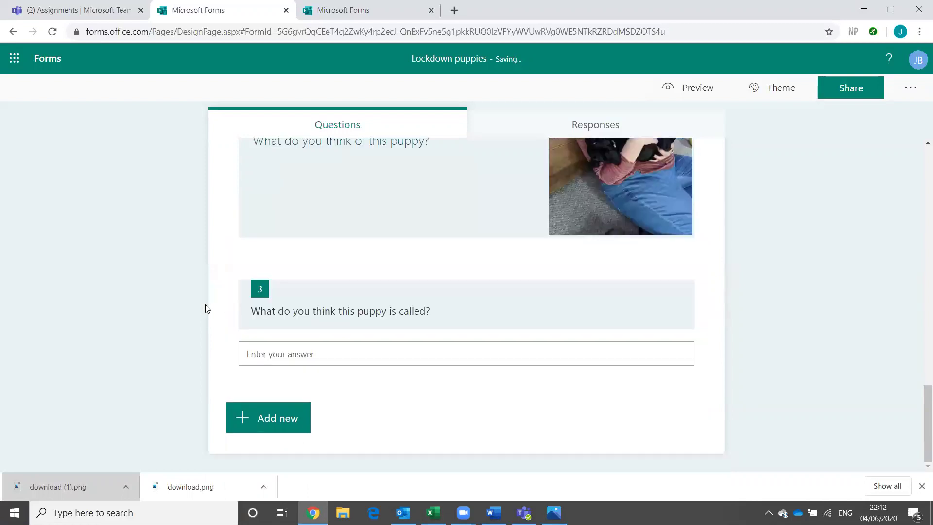
- Add "jake" and "dave" as the correct answers to the puppy name question
left_click(300, 369)
left_click(277, 372)
type("J")
key("BackSpace")
type("jake")
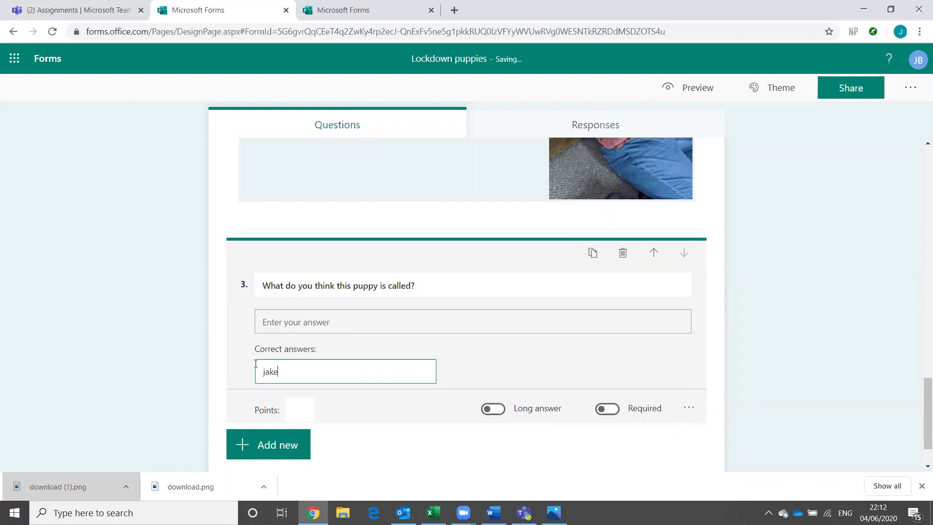
left_click(144, 348)
left_click(282, 360)
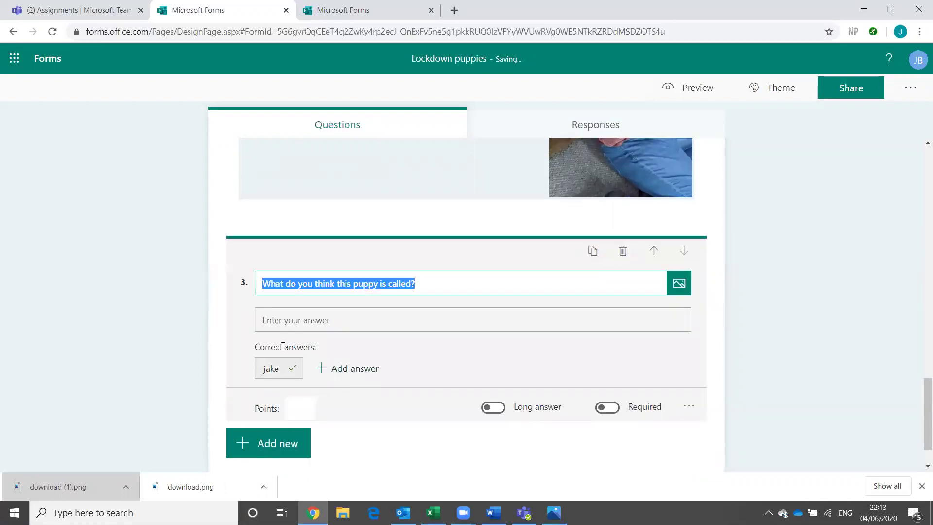
left_click(335, 369)
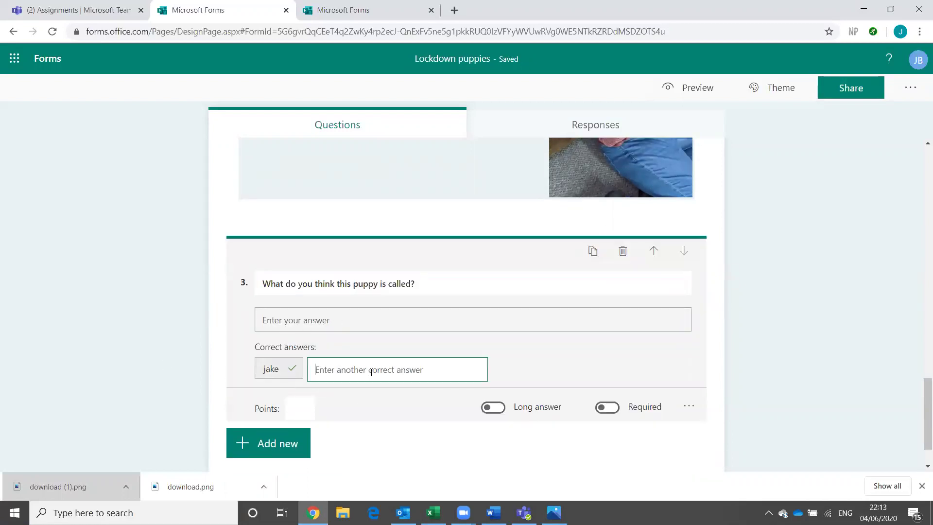
type("dave")
left_click(150, 326)
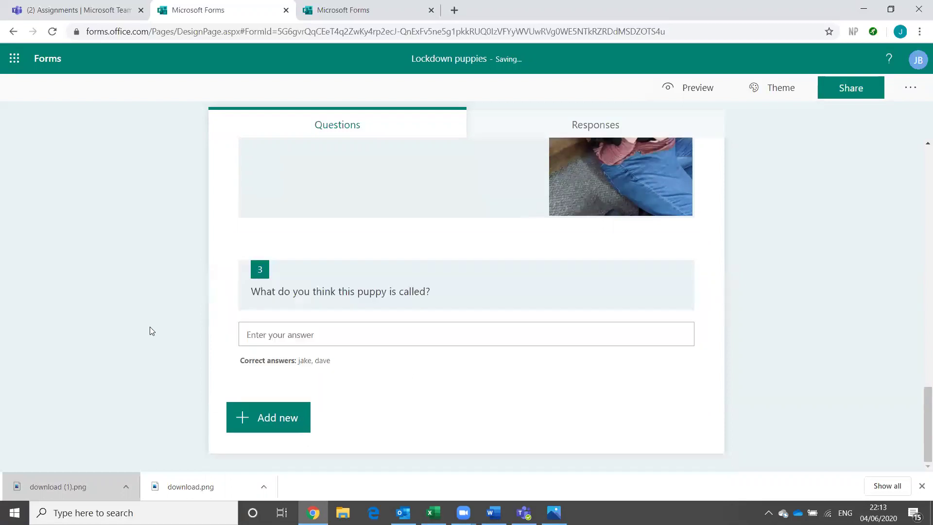
- Make the puppy name question worth 1 point and mark it as required
left_click(300, 350)
left_click(300, 408)
type("1")
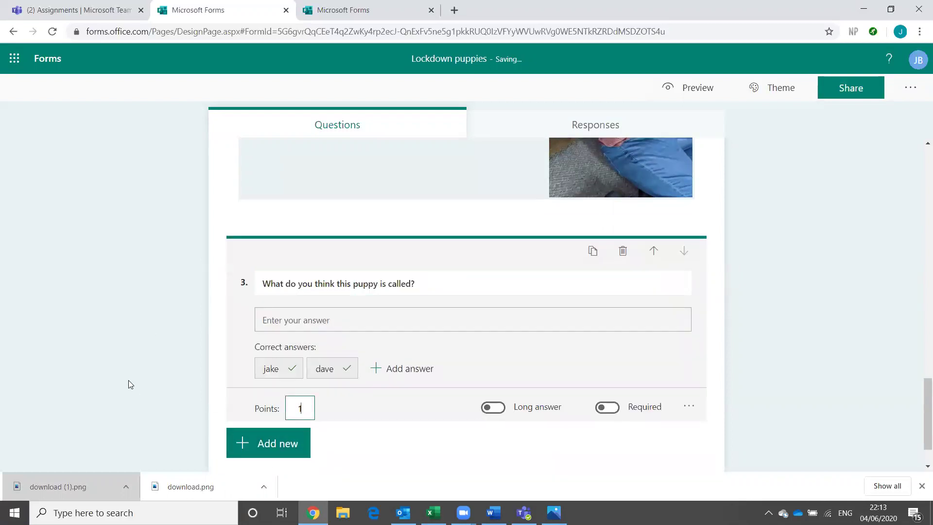
left_click(128, 380)
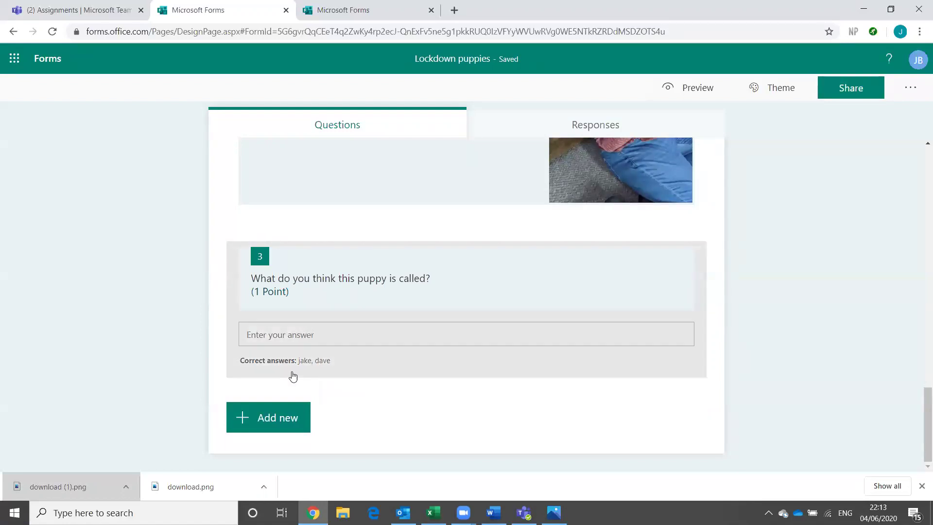
left_click(324, 379)
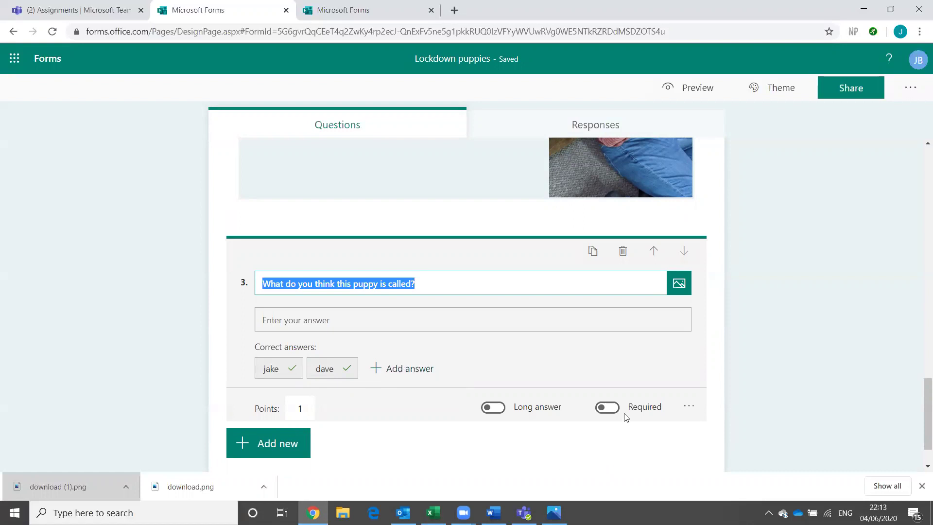
left_click(610, 410)
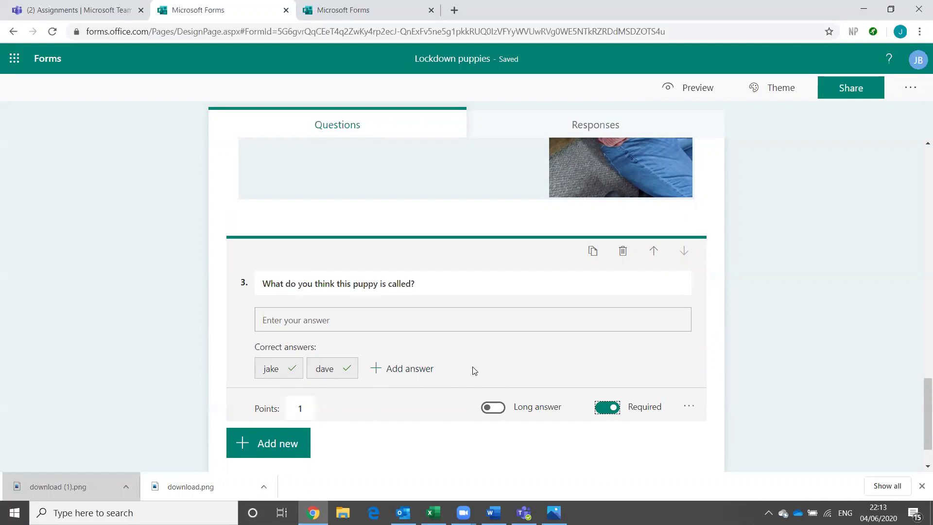
- Add another text question directly below the puppy name question
left_click(307, 443)
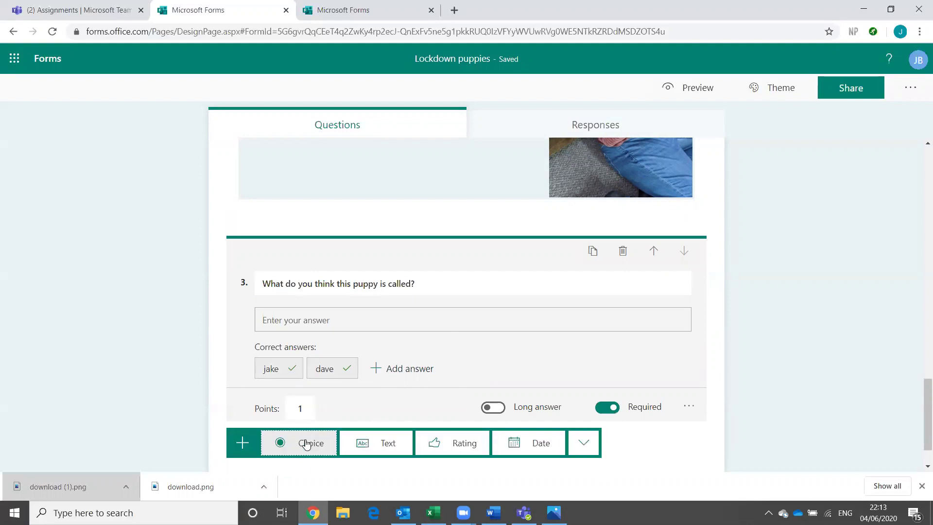
left_click(368, 442)
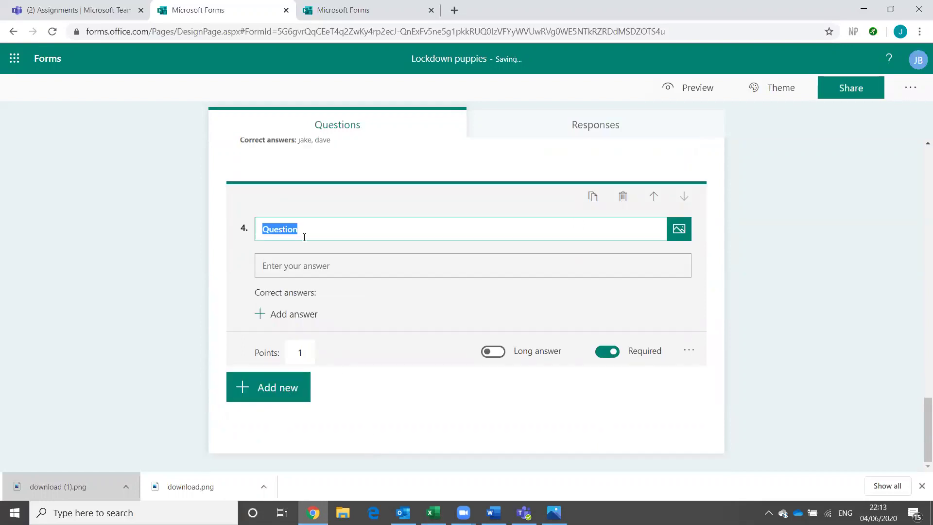
- Switch the puppy name question to a long answer and back to a short answer, twice
scroll(352, 218, "up", 3)
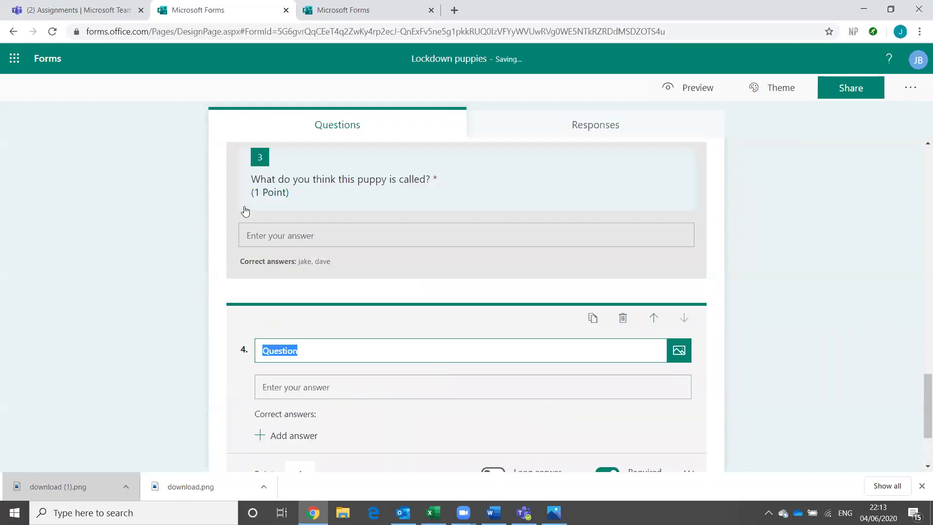
left_click(244, 211)
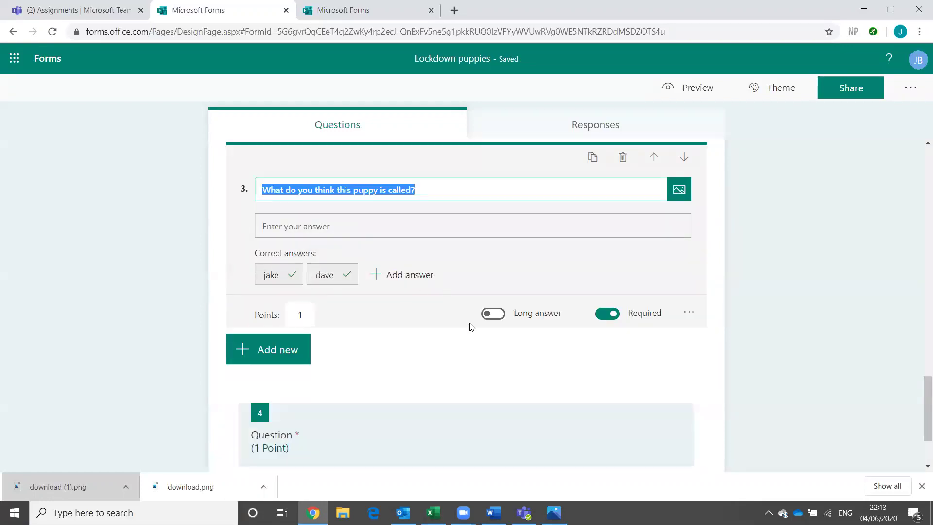
left_click(492, 313)
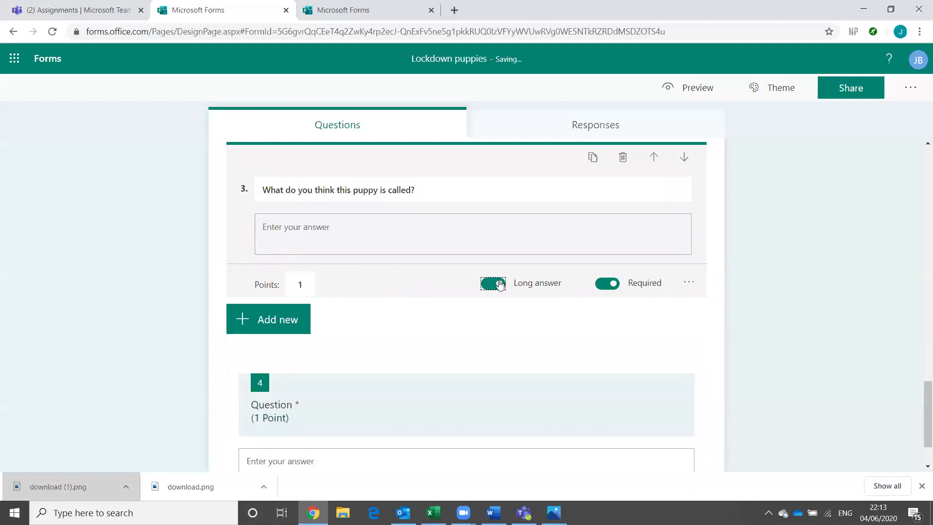
left_click(497, 284)
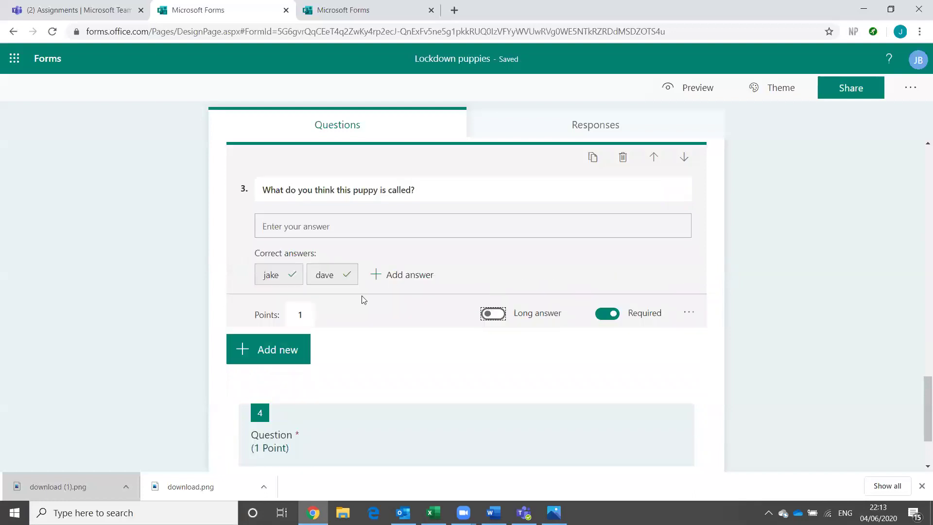
left_click(493, 313)
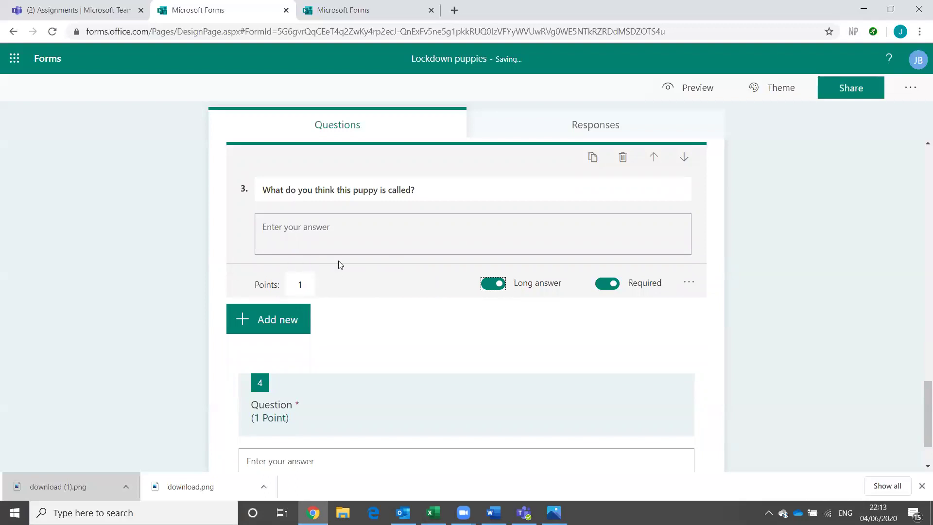
left_click(492, 284)
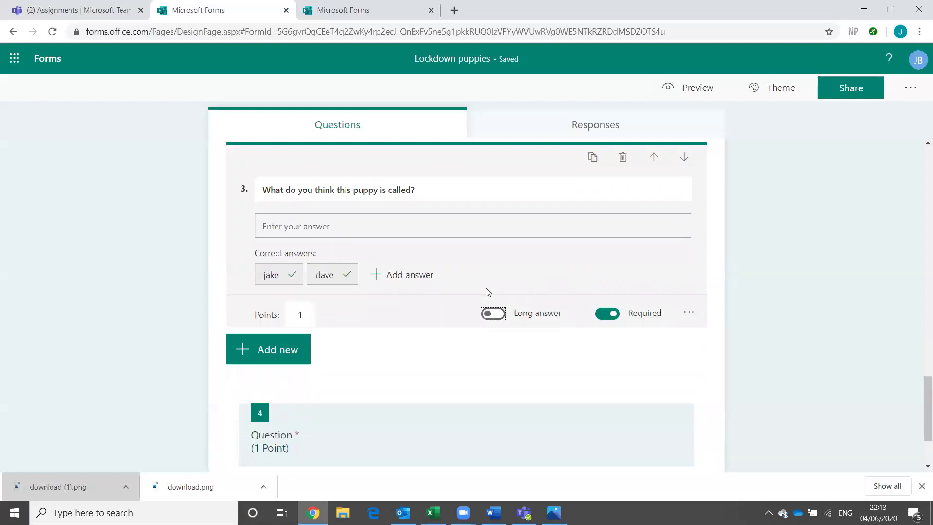
- Enter "Write a story about this puppy" as the text of question 4
left_click(124, 257)
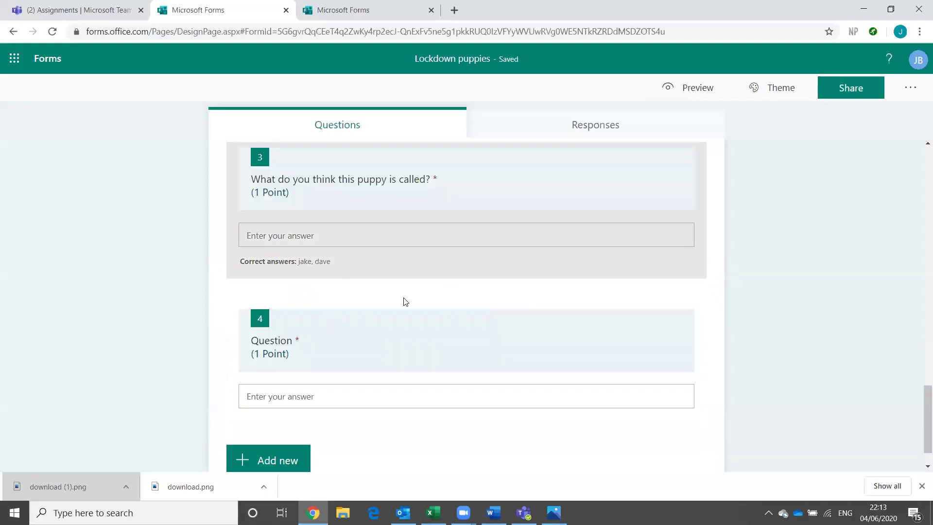
left_click(319, 336)
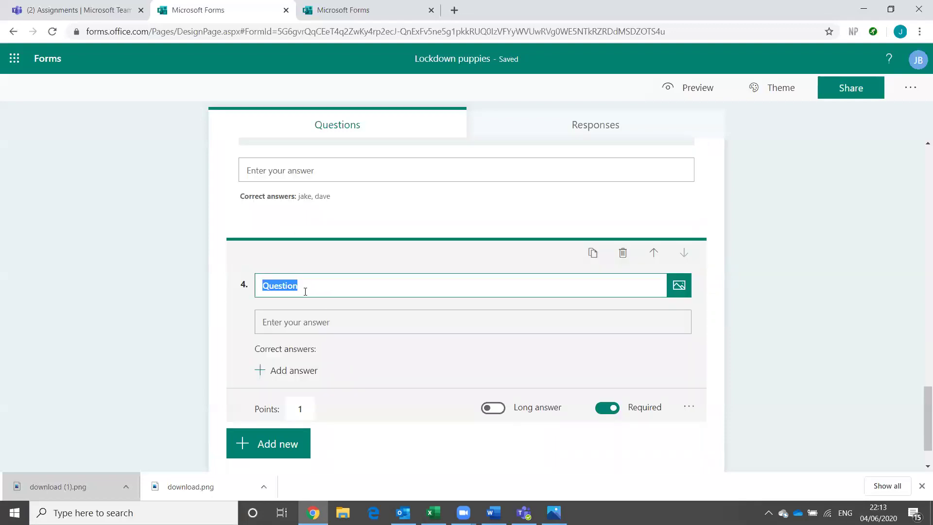
type("Write")
type("a")
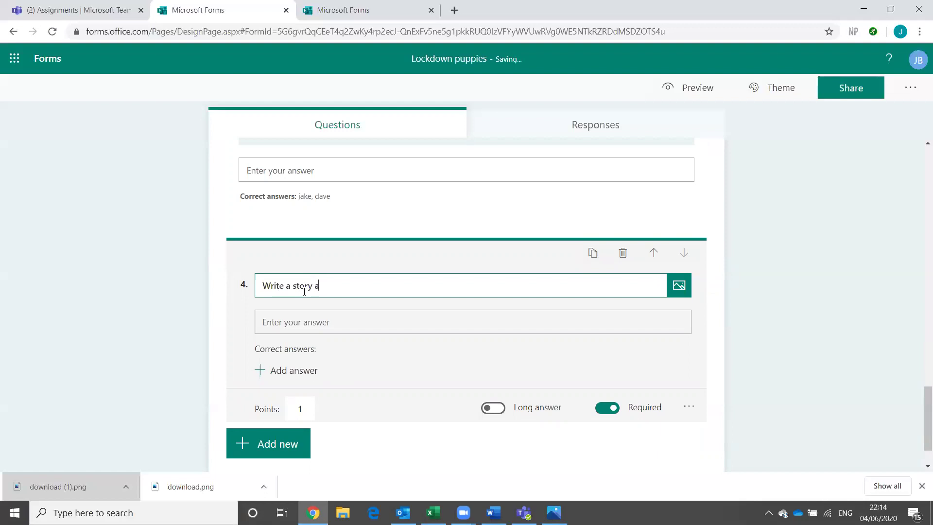
type("bout this puppy")
- Make the puppy story question a long answer worth 5 points
left_click(492, 408)
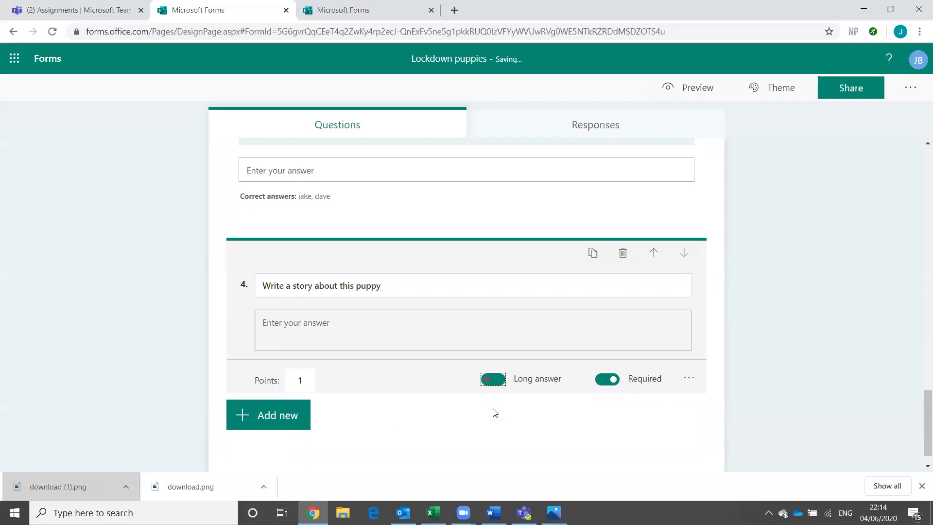
left_click(299, 380)
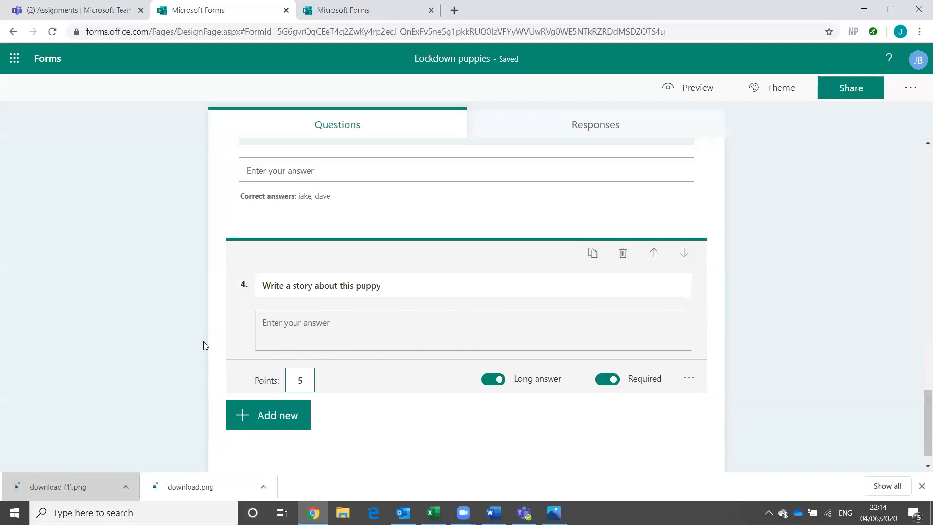
left_click(169, 374)
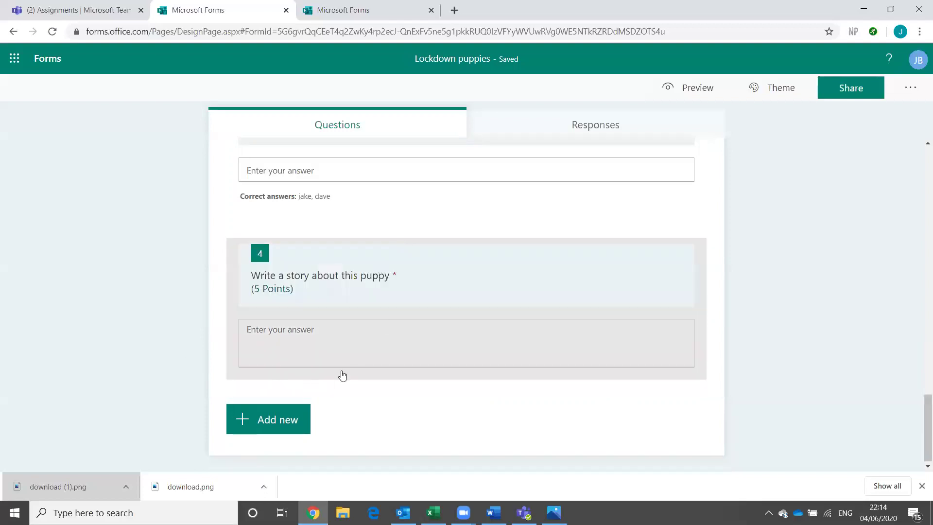
- Turn off the limit of one response per person in the quiz settings
scroll(719, 245, "up", 10)
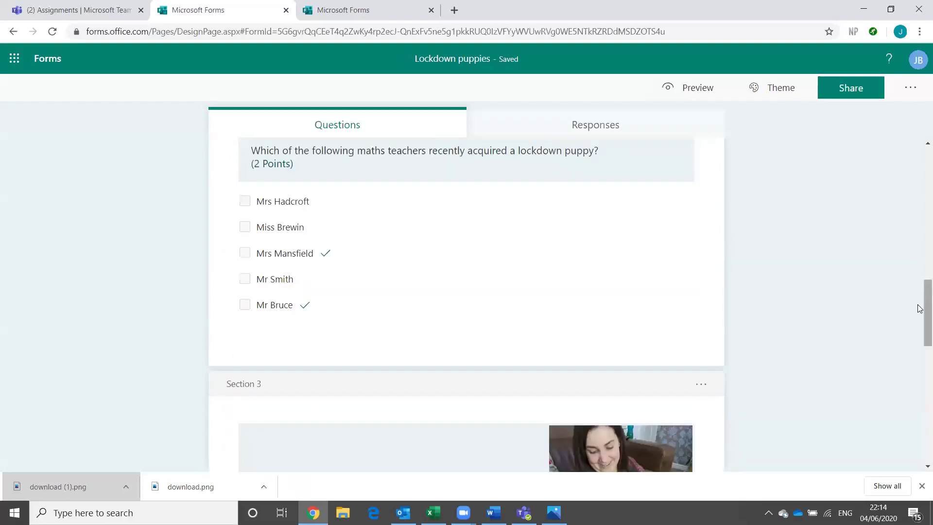
scroll(914, 341, "down", 5)
scroll(907, 317, "up", 15)
left_click(918, 89)
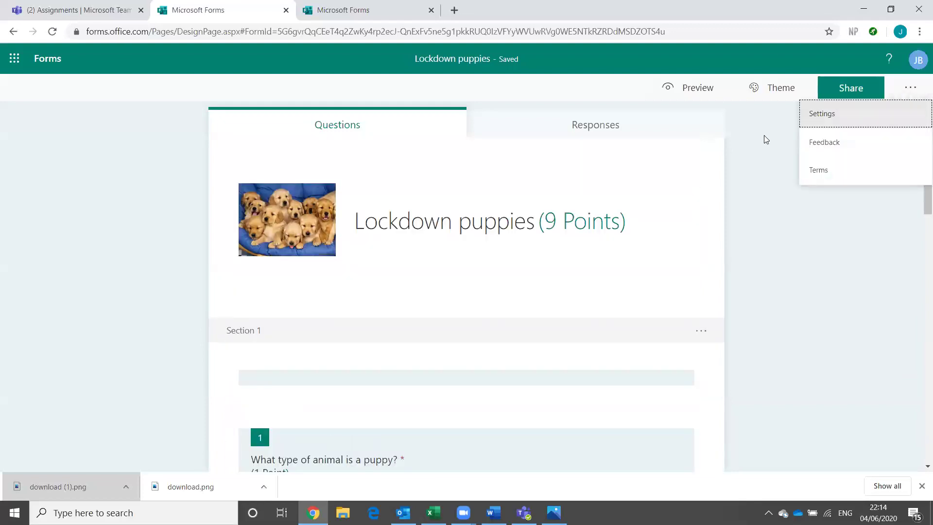
left_click(821, 127)
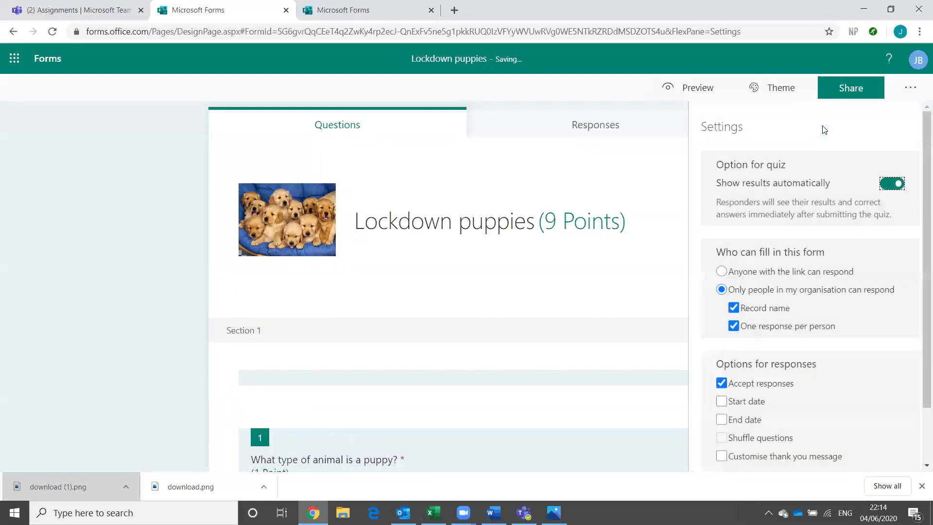
left_click(910, 88)
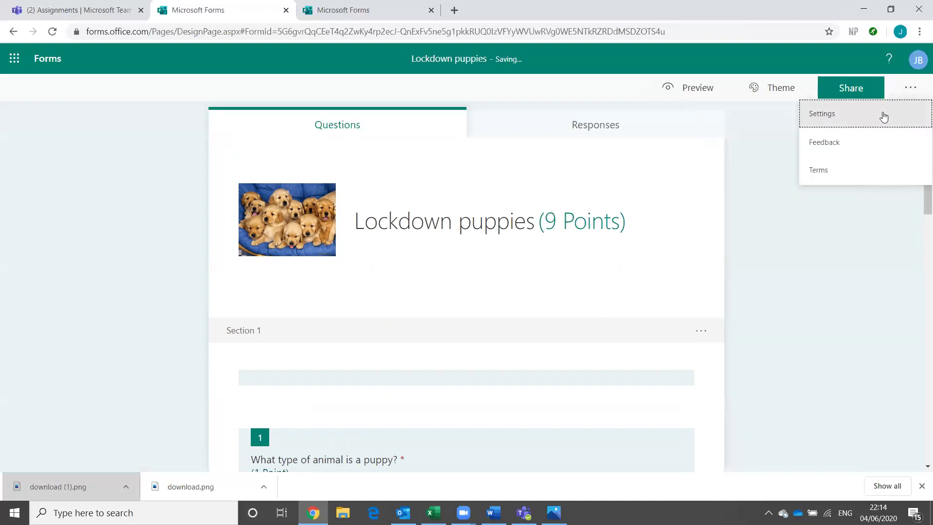
left_click(882, 115)
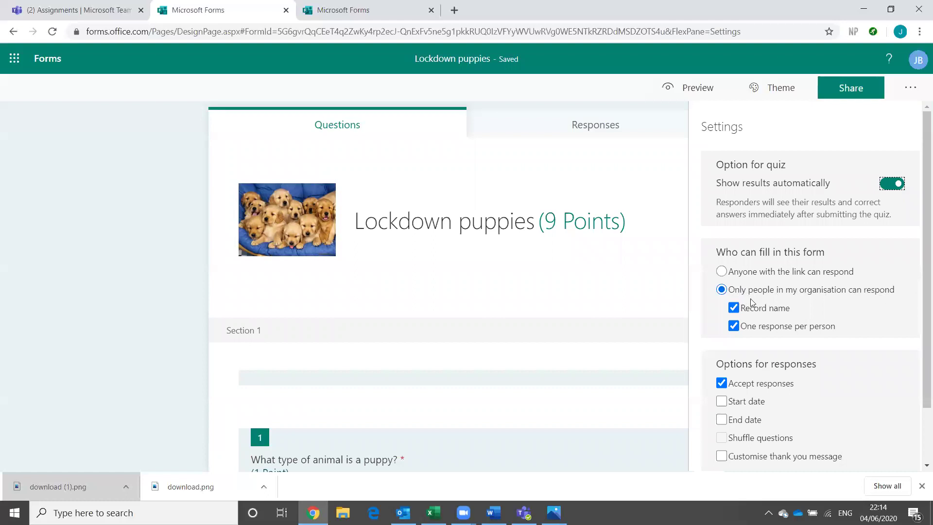
left_click(734, 327)
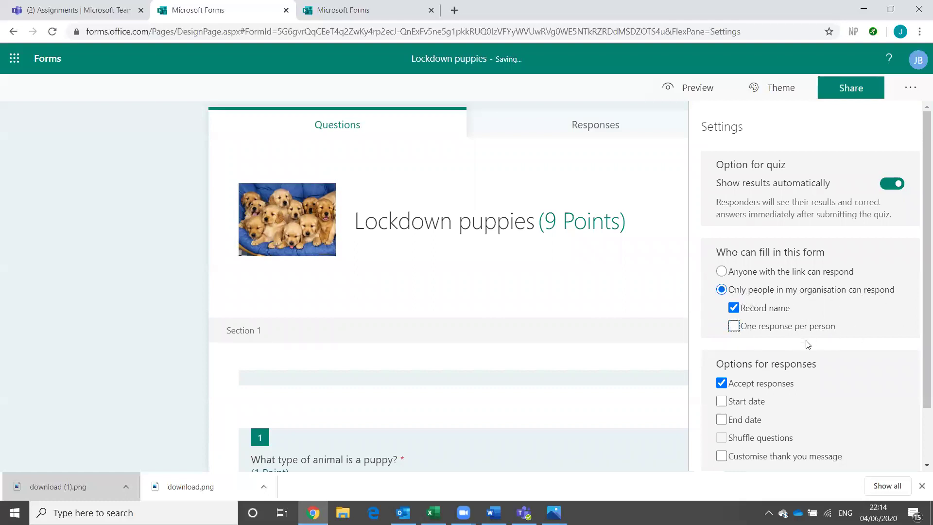
- Customise the quiz's thank you message to read "Don't forget to check your answers now!" and close the settings
scroll(808, 344, "down", 1)
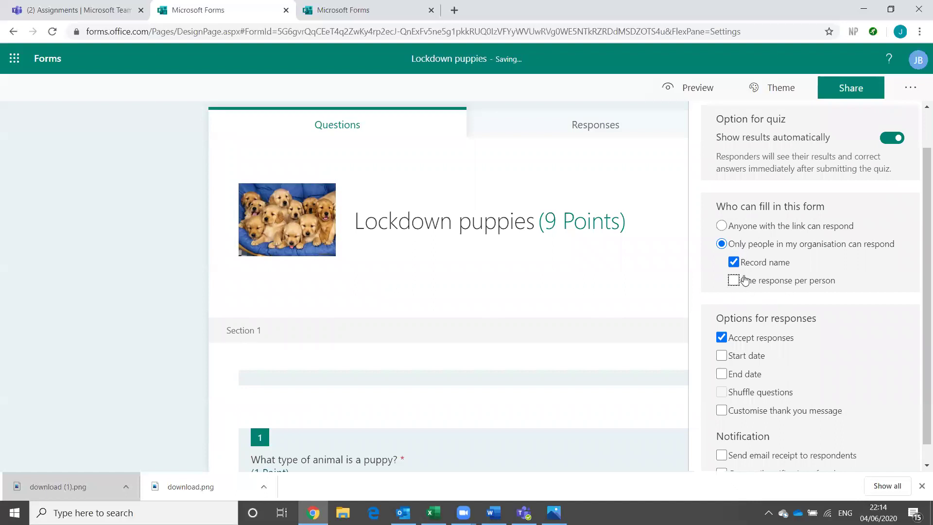
scroll(820, 316, "down", 1)
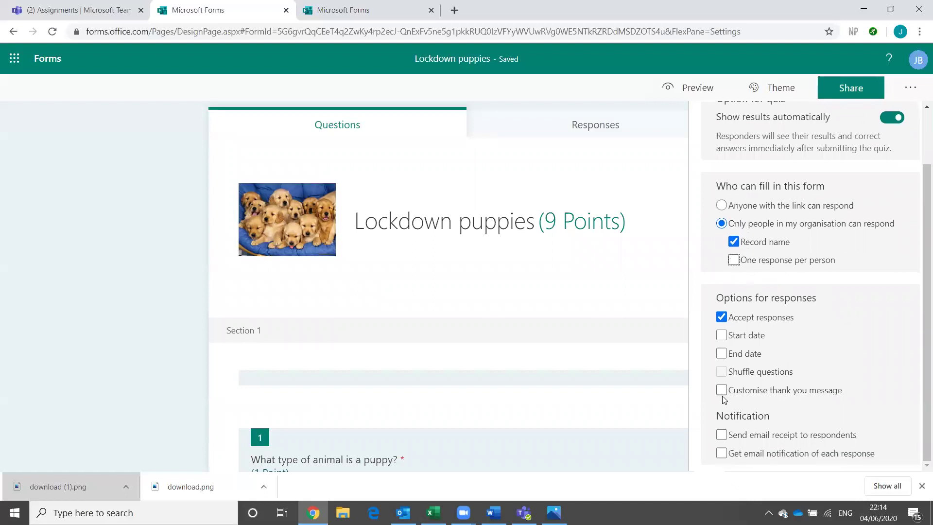
left_click(722, 392)
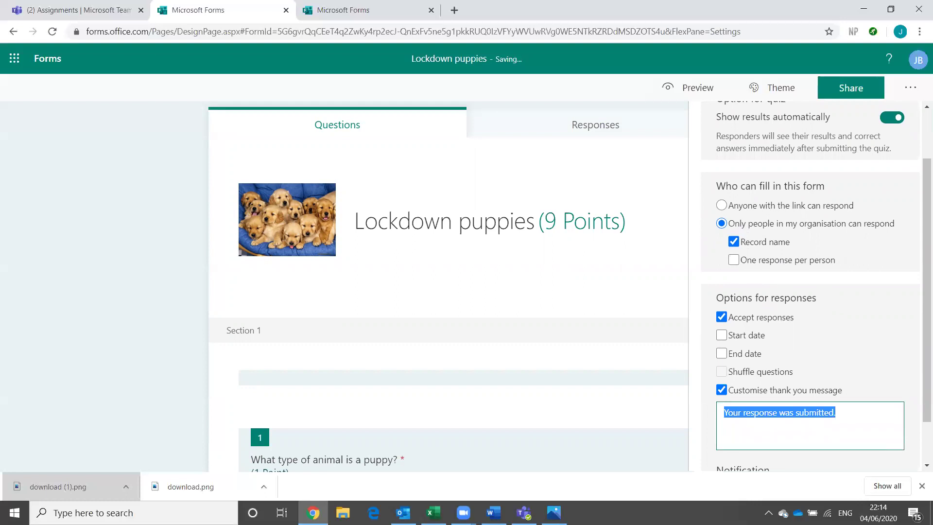
type("Don't ofr")
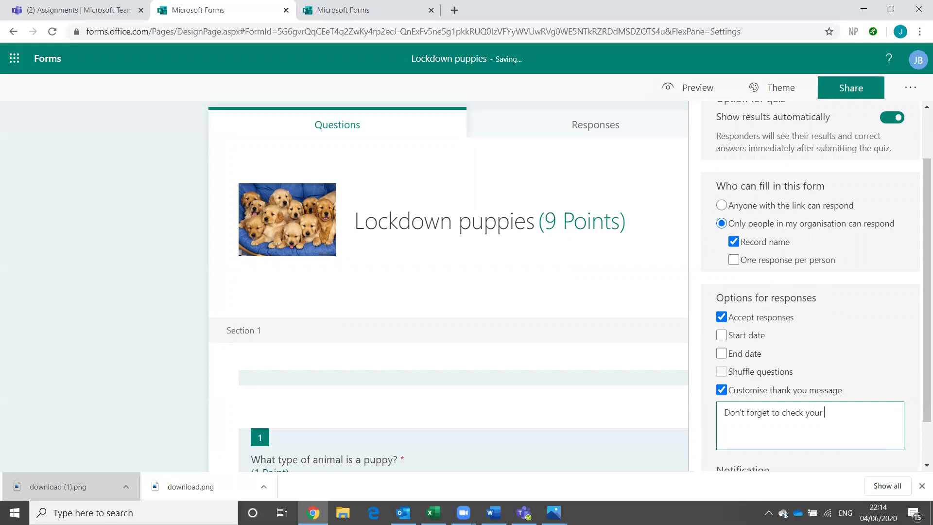
type("now!")
scroll(877, 356, "down", 1)
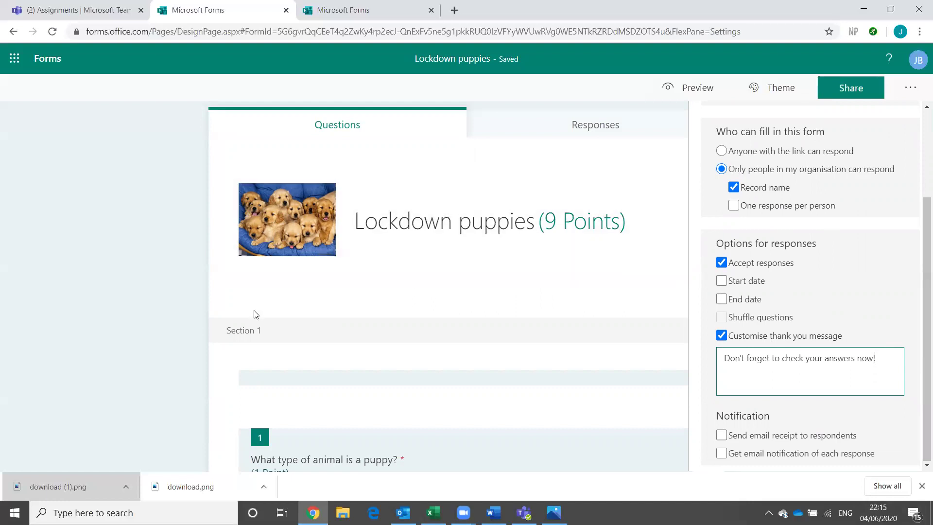
scroll(920, 214, "down", 5)
scroll(920, 203, "up", 3)
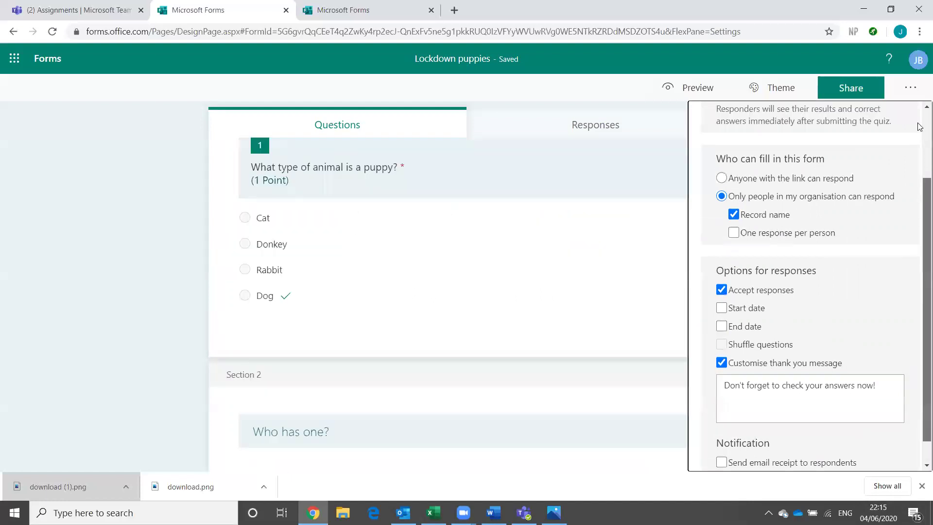
left_click(155, 262)
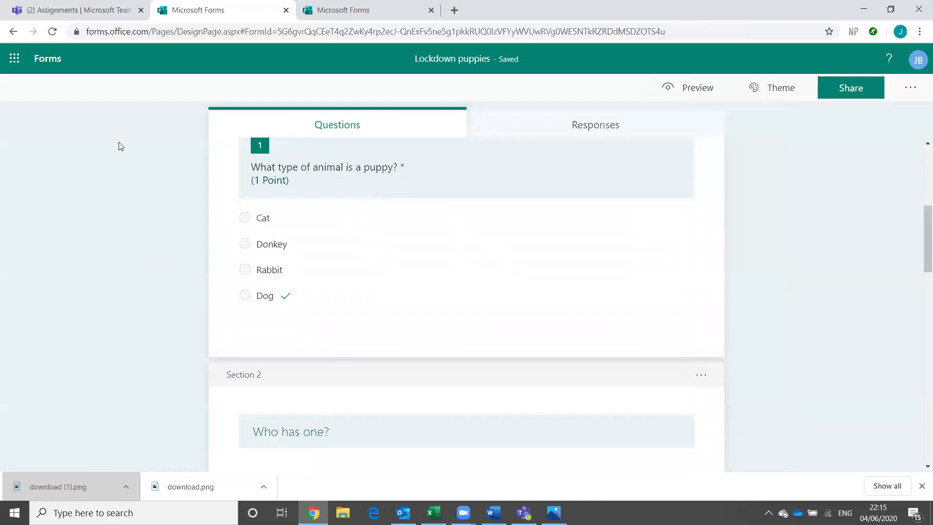
- Switch to Microsoft Teams and choose Test team JRB as the class for the new assignment
left_click(83, 4)
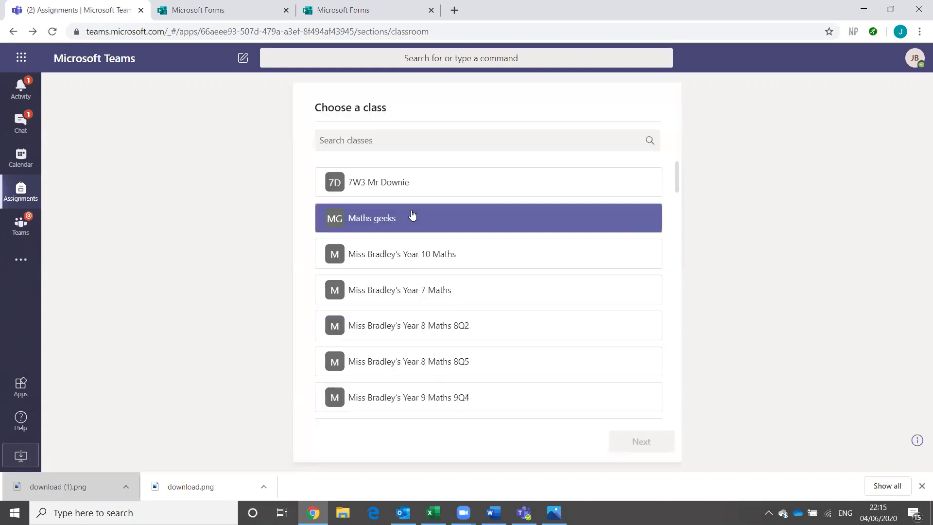
scroll(454, 380, "down", 3)
scroll(462, 375, "down", 7)
scroll(444, 364, "down", 5)
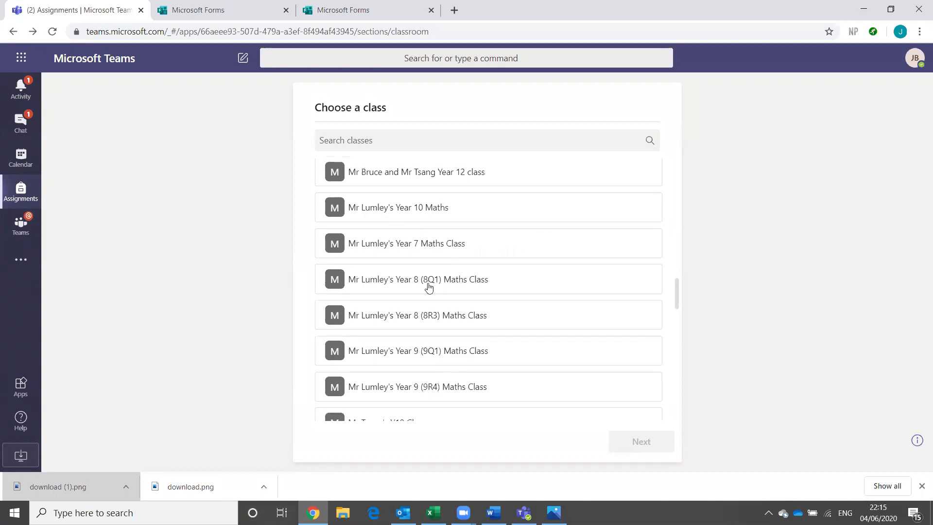
scroll(442, 342, "down", 1)
scroll(442, 342, "down", 1)
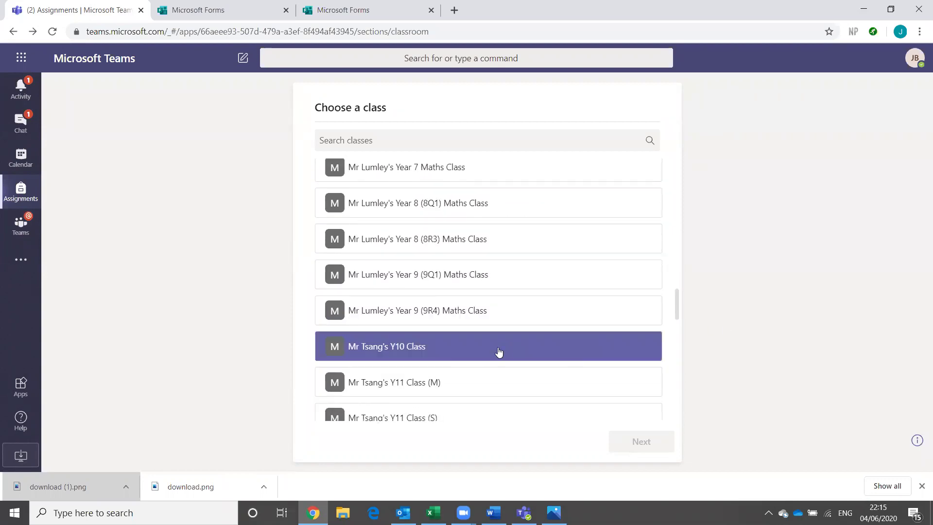
scroll(476, 363, "down", 10)
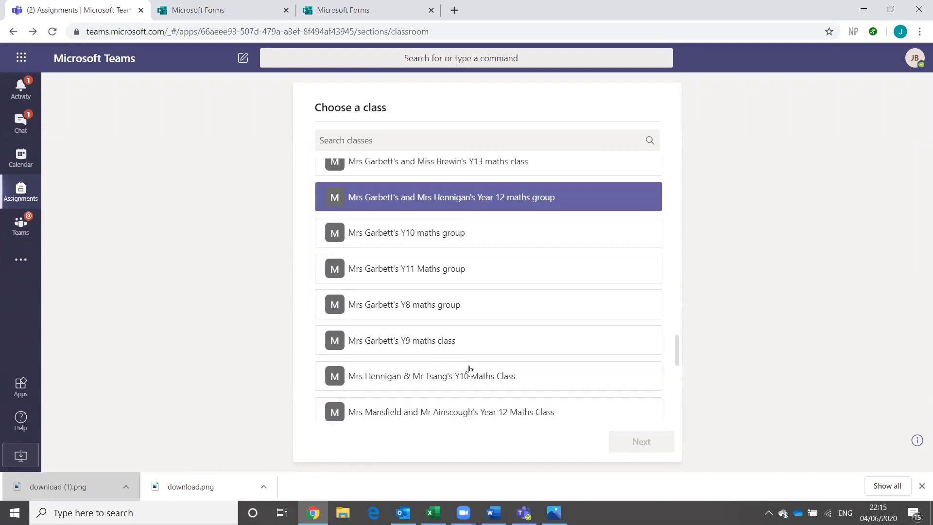
scroll(408, 362, "up", 1)
left_click(391, 202)
left_click(641, 441)
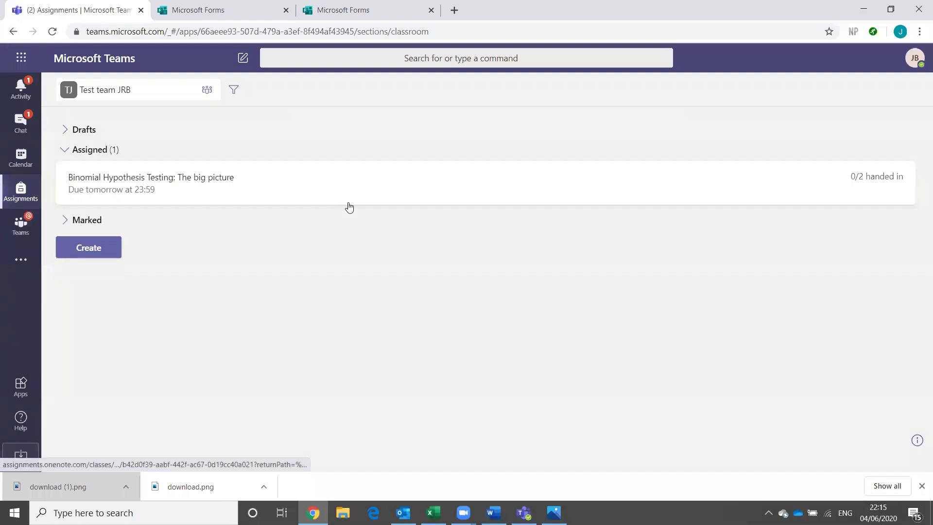
- Create a quiz assignment for the class from the Lockdown puppies form
left_click(83, 253)
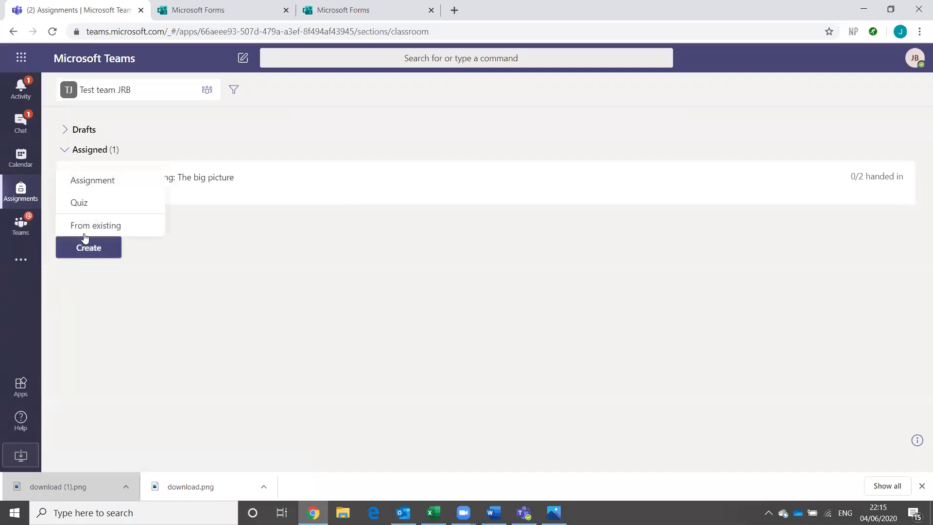
left_click(101, 204)
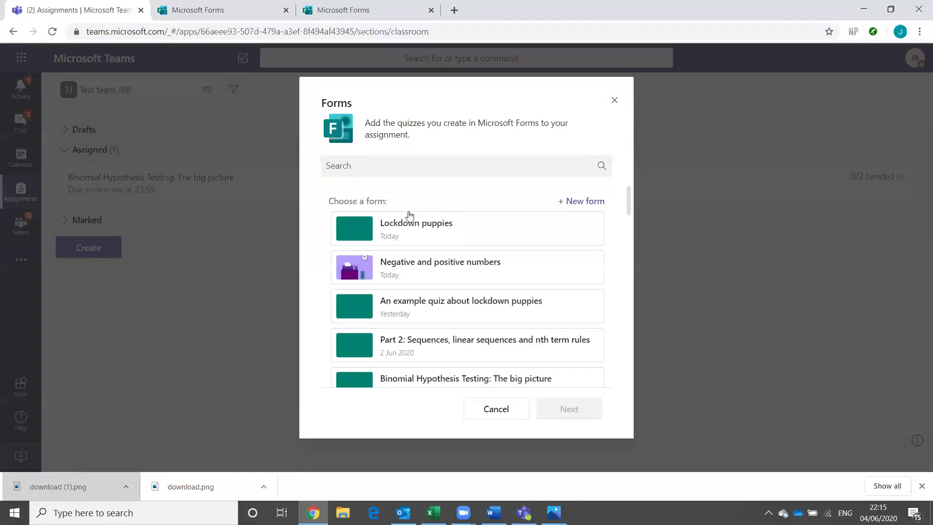
left_click(457, 234)
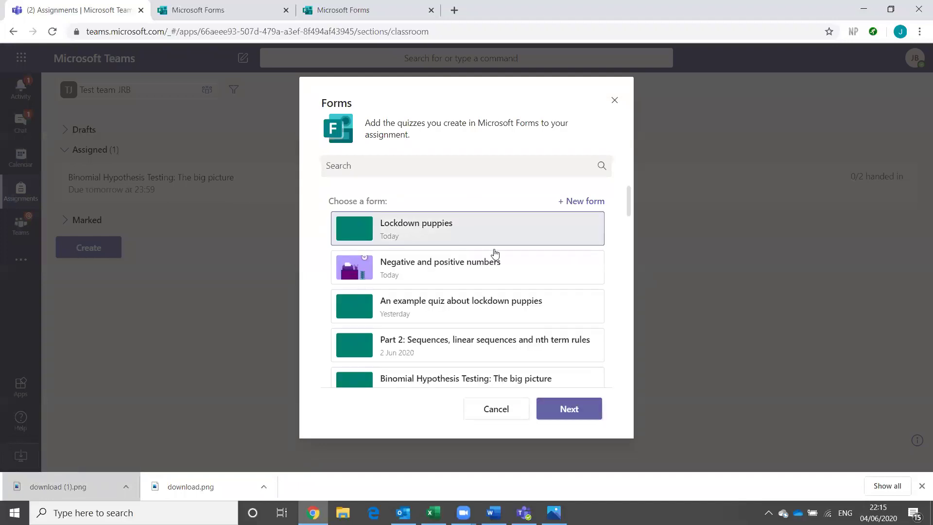
left_click(572, 410)
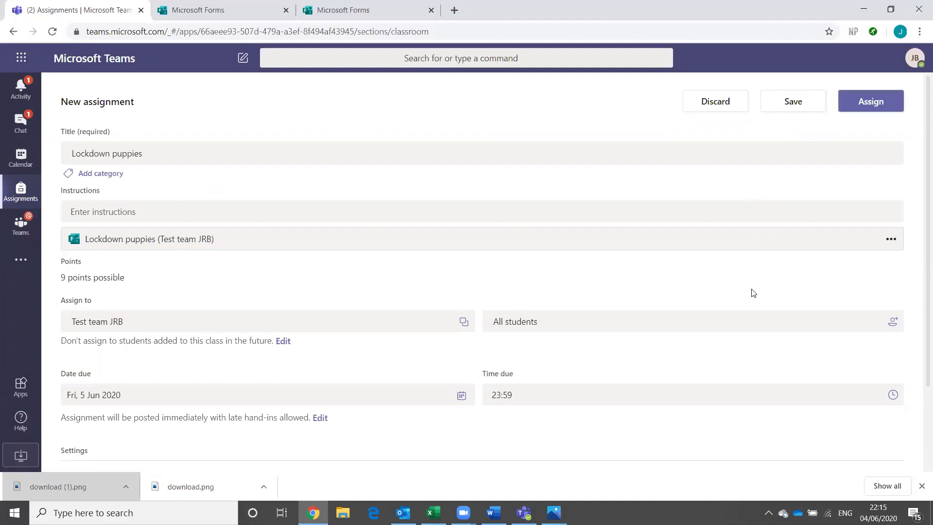
- Review the Lockdown puppies assignment details and assign it to the class
scroll(755, 294, "down", 2)
scroll(755, 305, "up", 2)
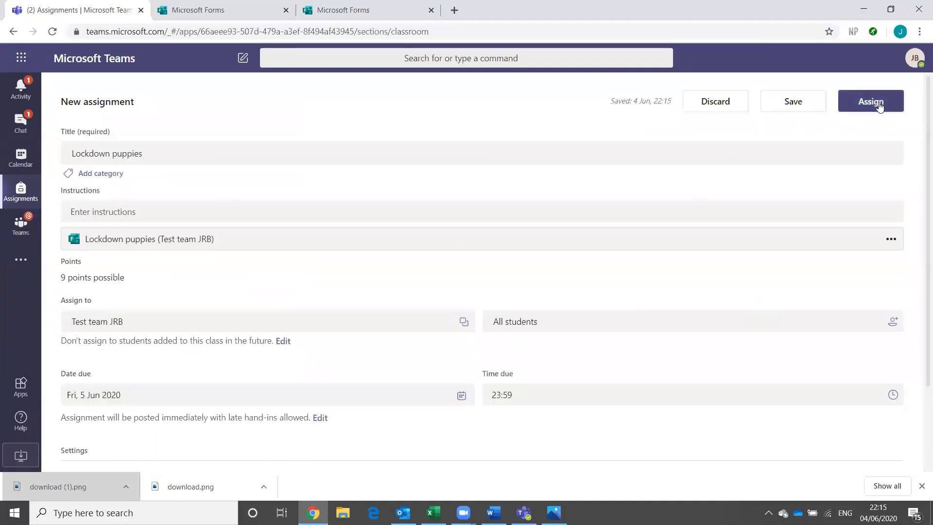
left_click(851, 108)
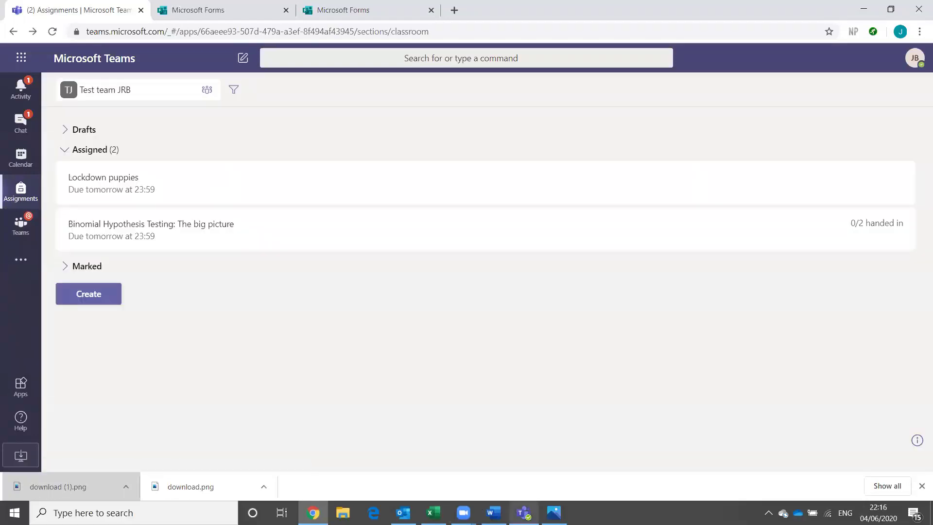
- Switch to the pupil's Teams desktop app and open the Lockdown puppies quiz from its new assignment notification
mouse_move(523, 512)
left_click(516, 433)
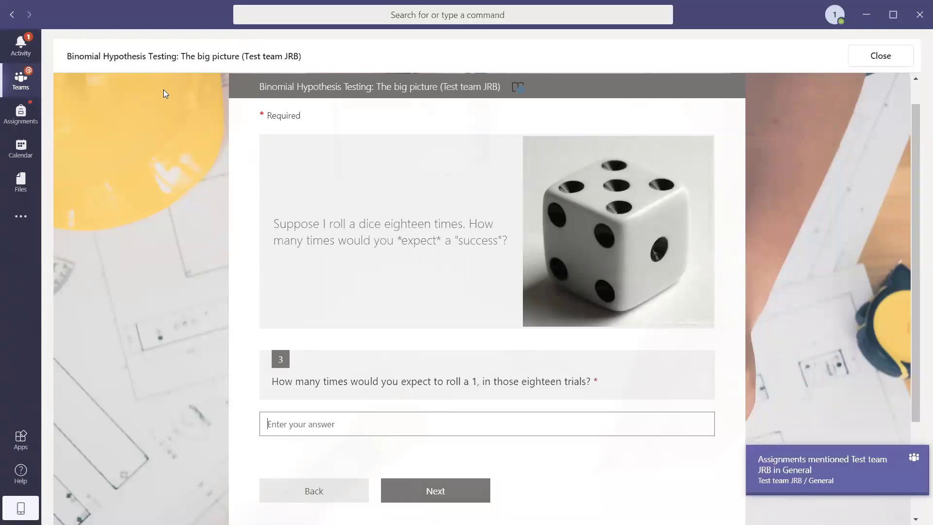
left_click(21, 46)
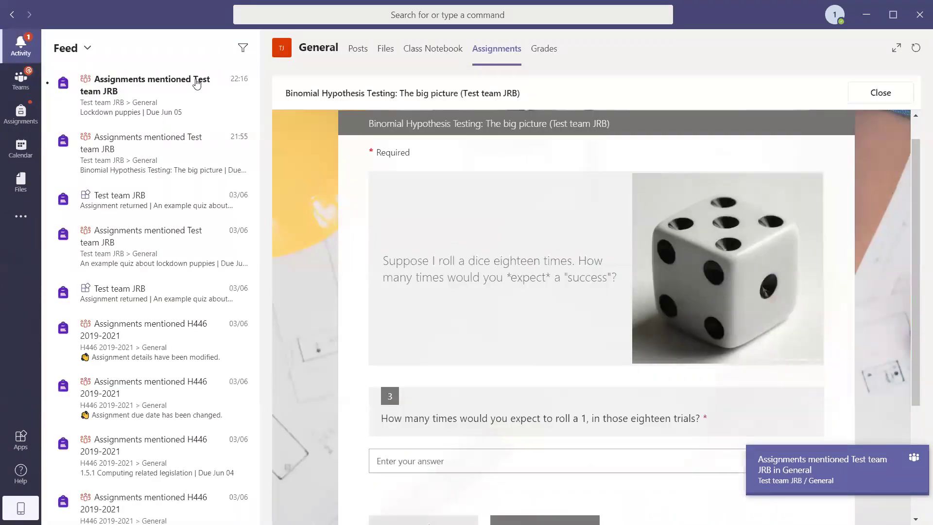
left_click(196, 83)
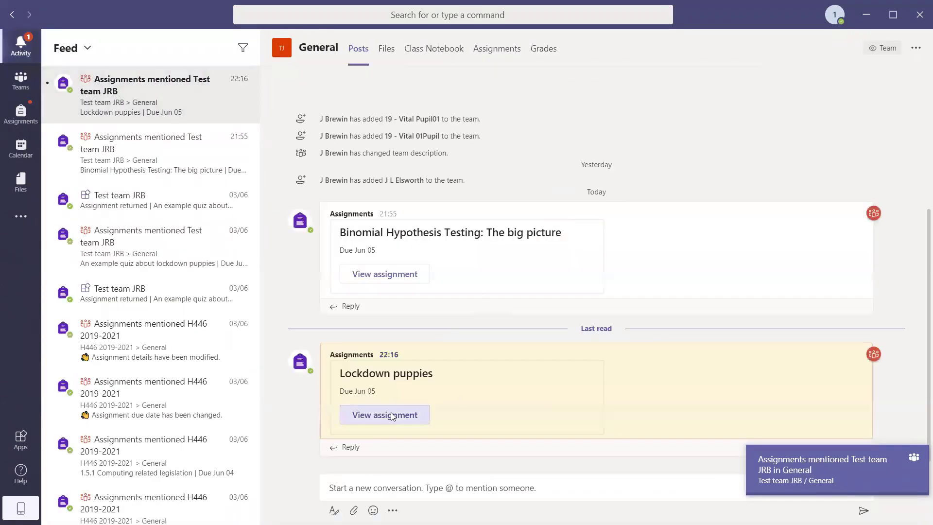
left_click(391, 416)
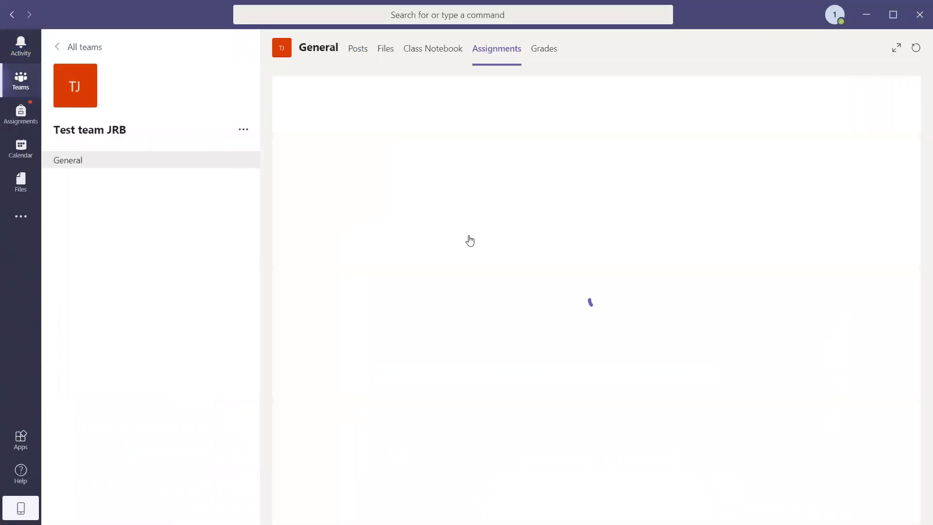
left_click(458, 234)
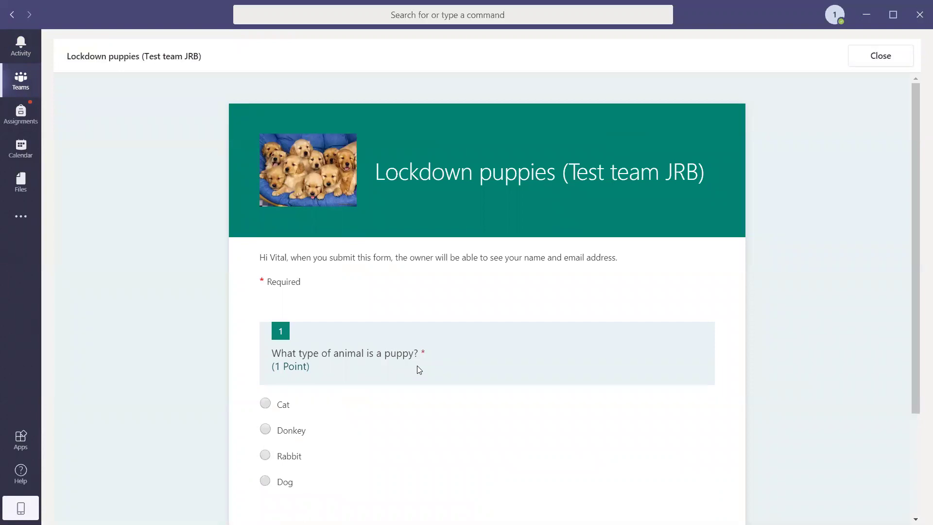
- Answer question 1 with Cat, tick the second and fifth teachers in question 2, and continue to the final section
scroll(419, 369, "down", 2)
left_click(283, 284)
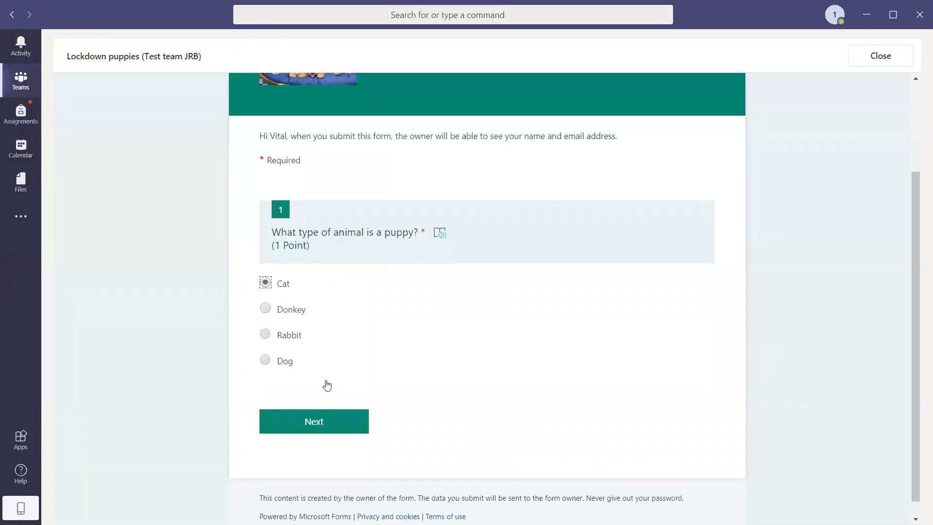
left_click(308, 430)
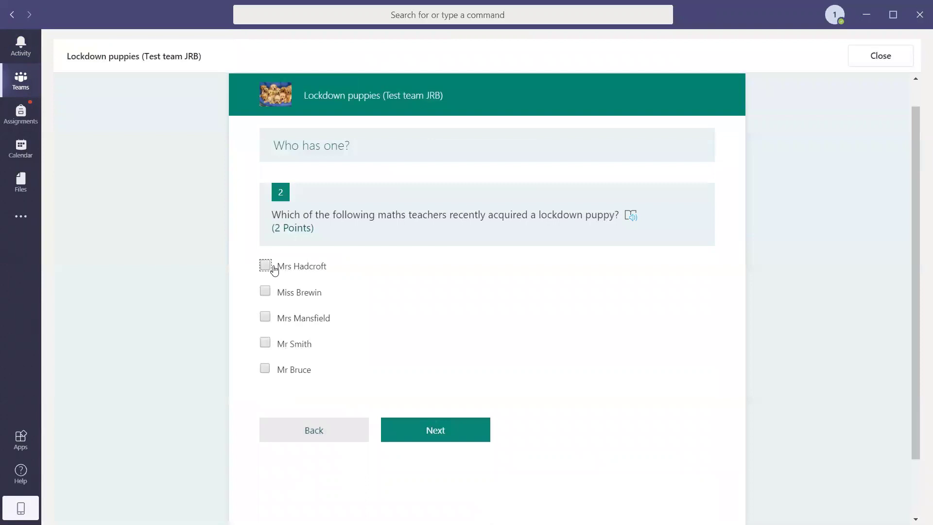
left_click(267, 292)
left_click(266, 372)
left_click(432, 431)
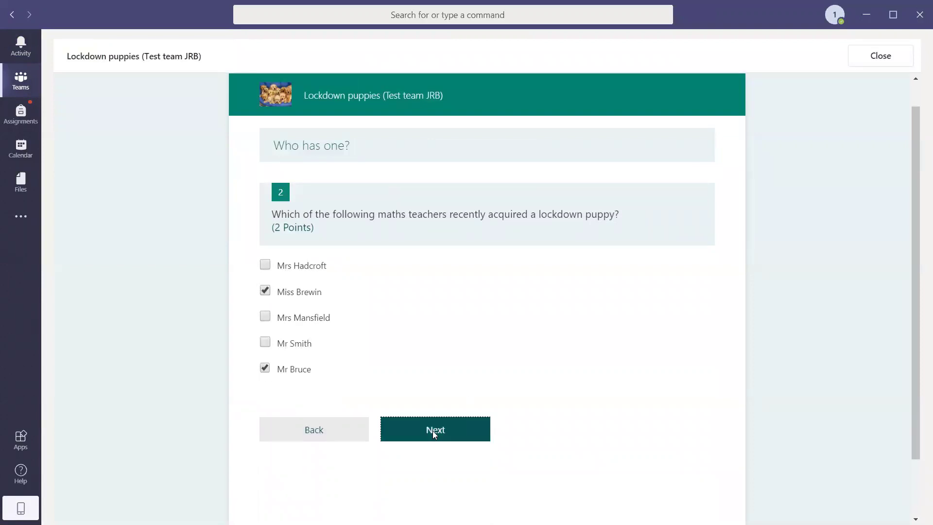
- Answer question 3 with "john" and question 4 with "what a lovely puppy", and submit the quiz
scroll(225, 381, "down", 3)
left_click(381, 273)
type("john")
scroll(389, 318, "down", 2)
left_click(350, 302)
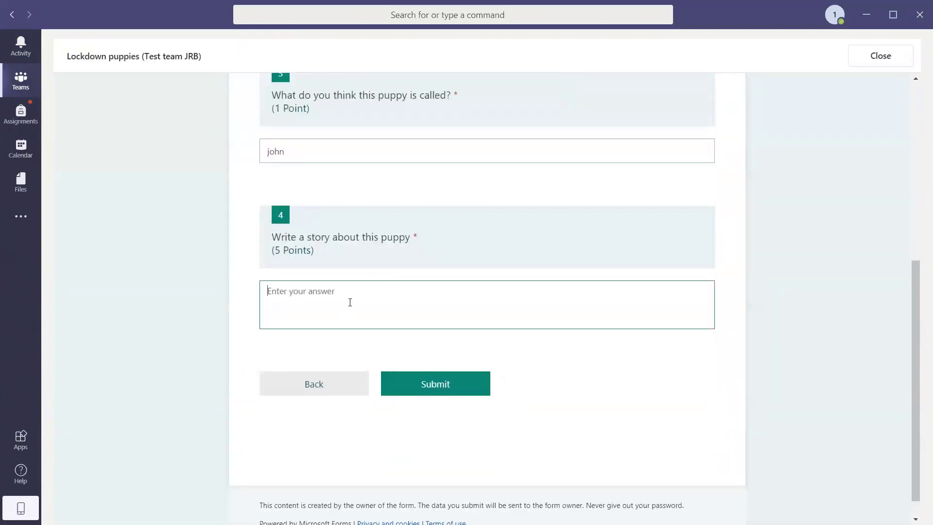
type("what a lovely p")
type("uppy")
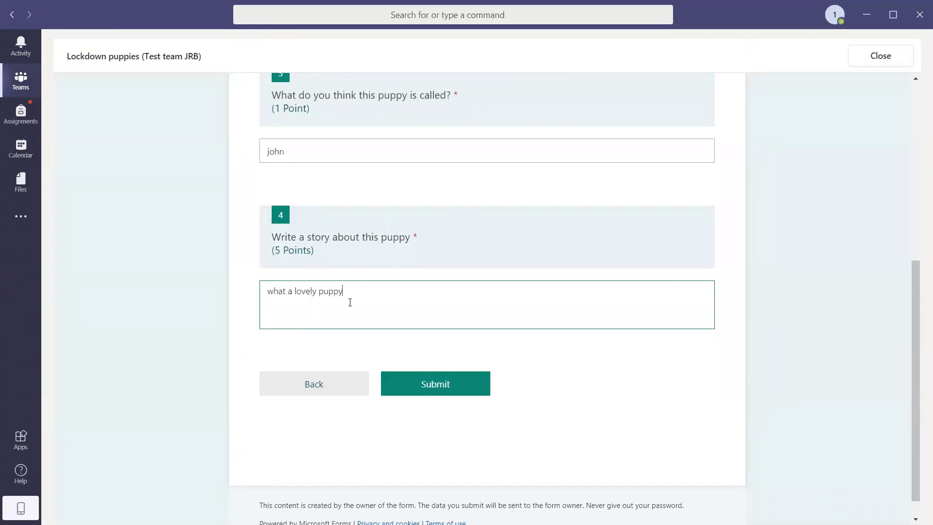
left_click(451, 392)
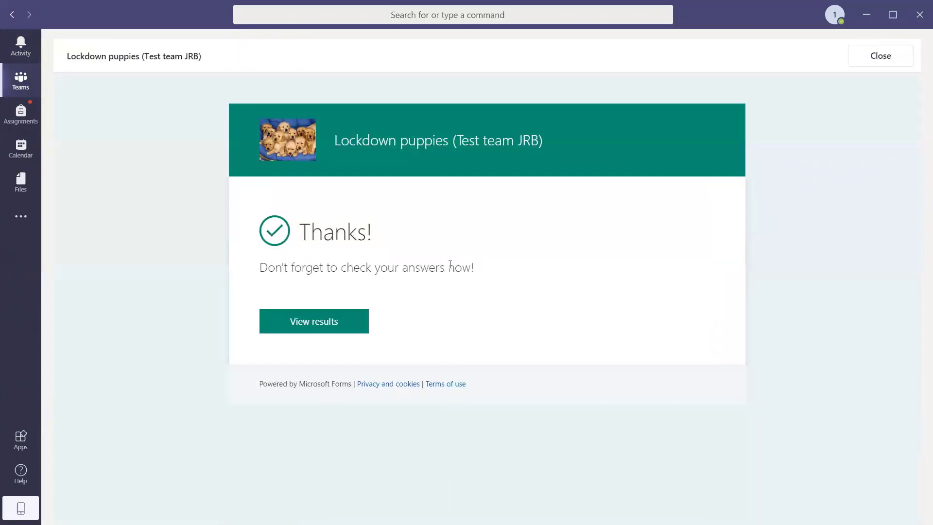
- View the quiz results and read through the score, feedback and correct answers for all four questions
left_click(321, 319)
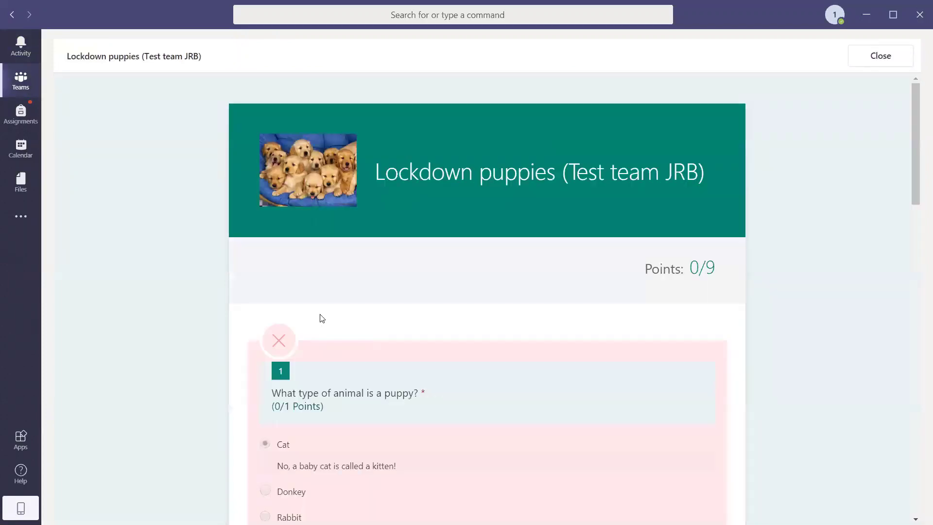
scroll(350, 340, "down", 4)
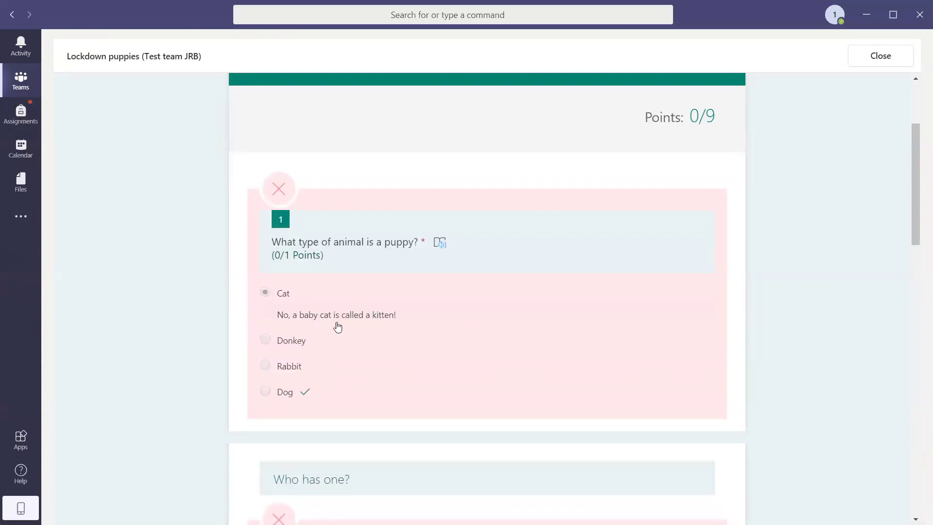
scroll(335, 325, "down", 3)
scroll(383, 340, "down", 3)
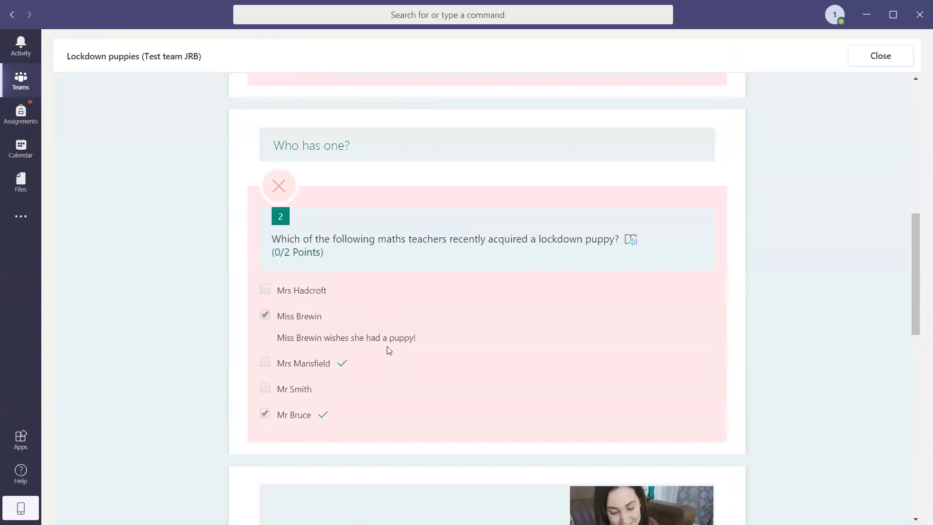
scroll(404, 346, "down", 12)
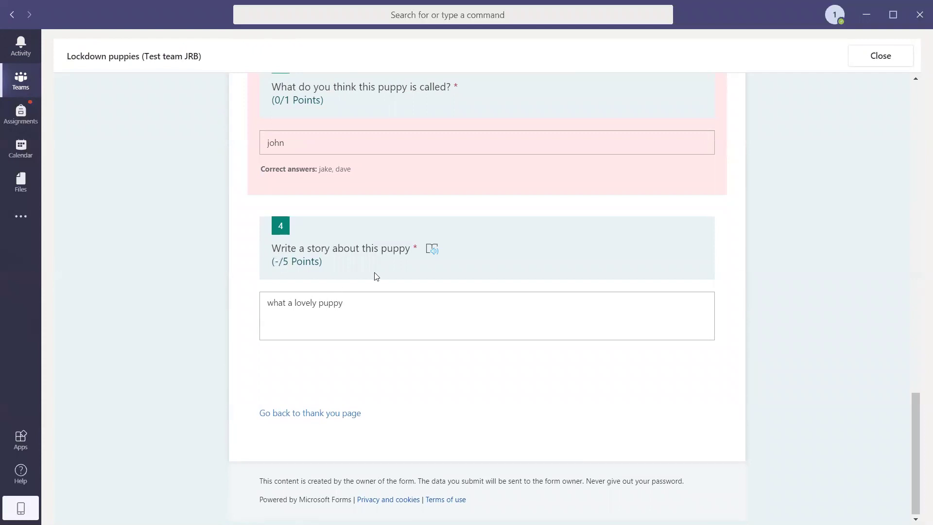
scroll(379, 273, "up", 20)
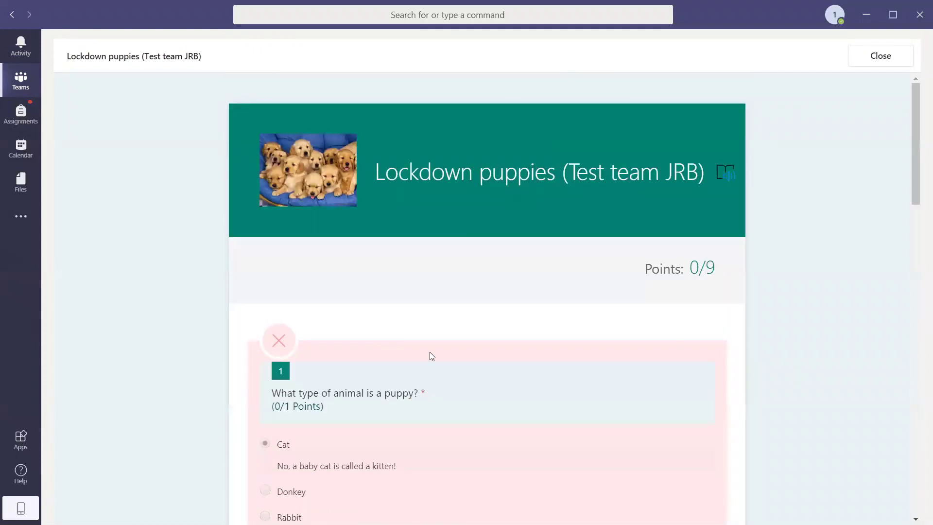
- Switch to the teacher's Teams in the browser and open the handed-in response to the Lockdown puppies assignment
key("alt+Tab")
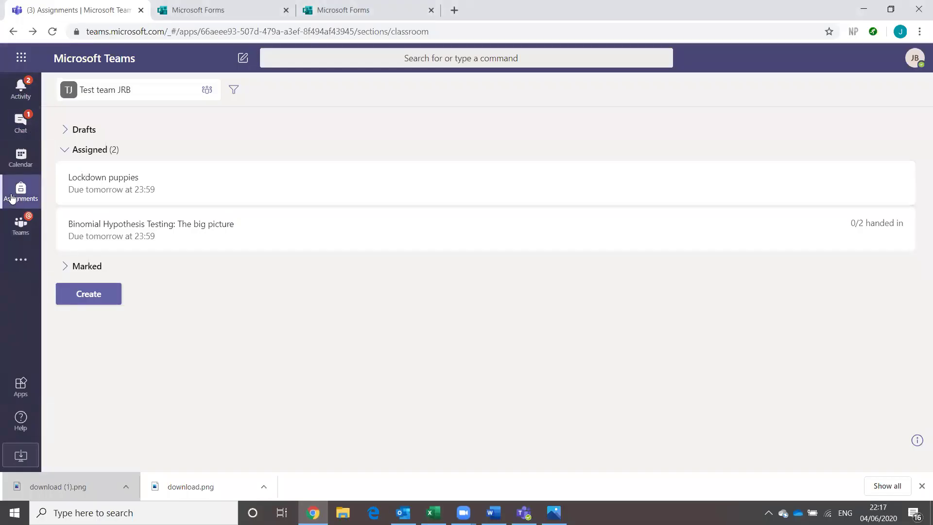
left_click(556, 177)
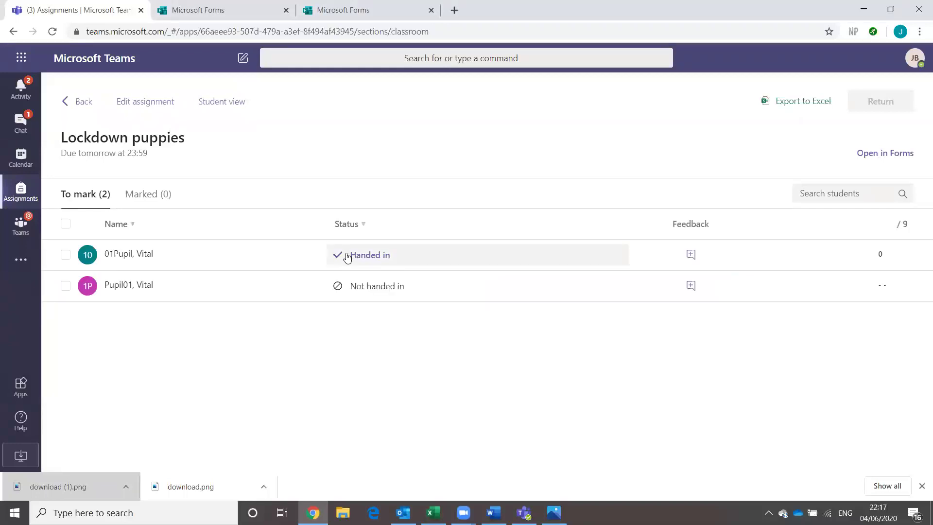
left_click(345, 255)
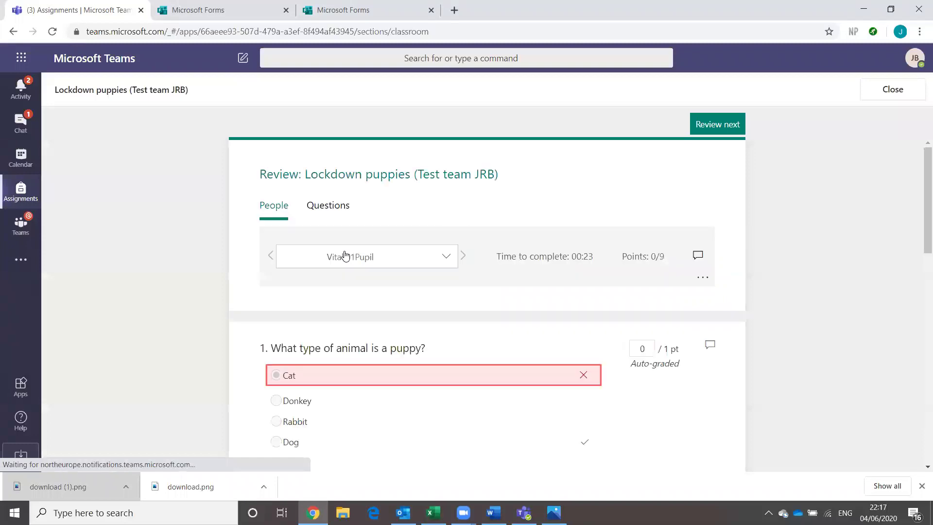
- Look through the marking of the pupil's answers and open the feedback field for question 2
left_click_drag(926, 208, 920, 424)
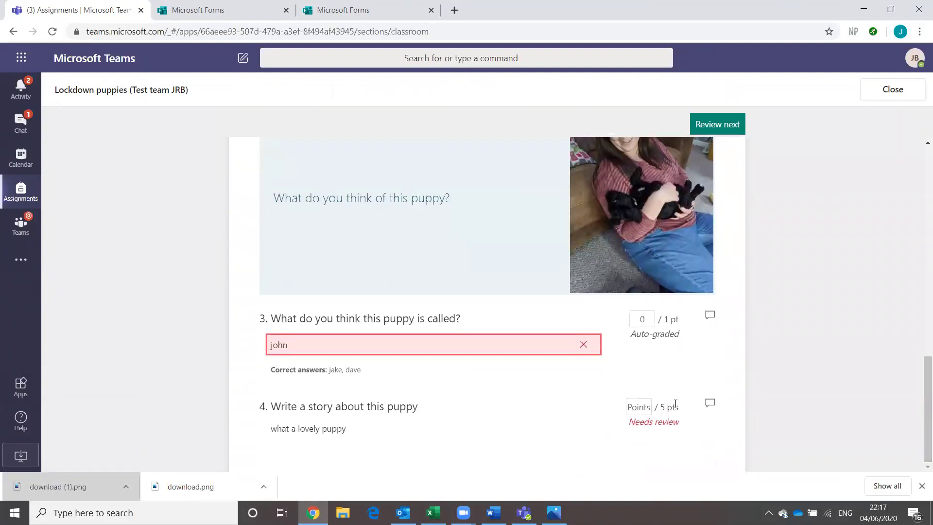
scroll(592, 302, "up", 5)
scroll(558, 235, "down", 5)
scroll(590, 291, "up", 10)
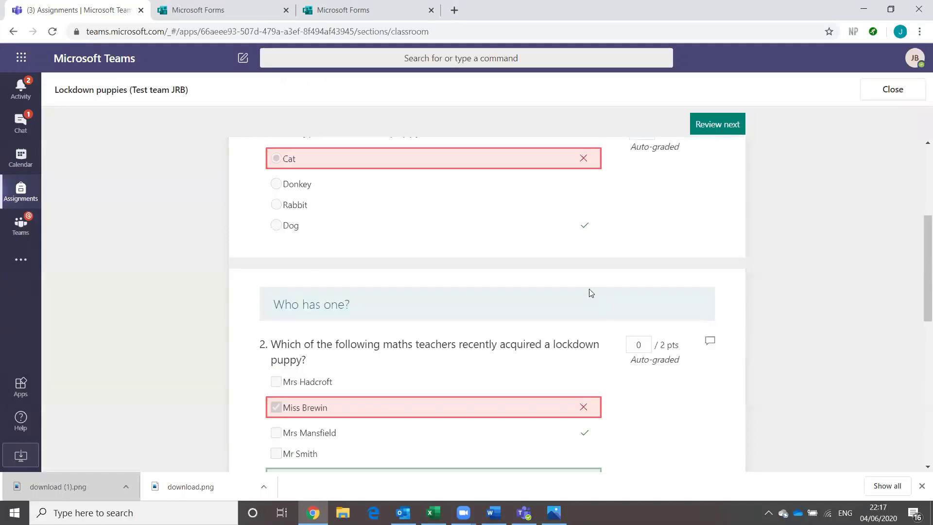
scroll(659, 306, "down", 6)
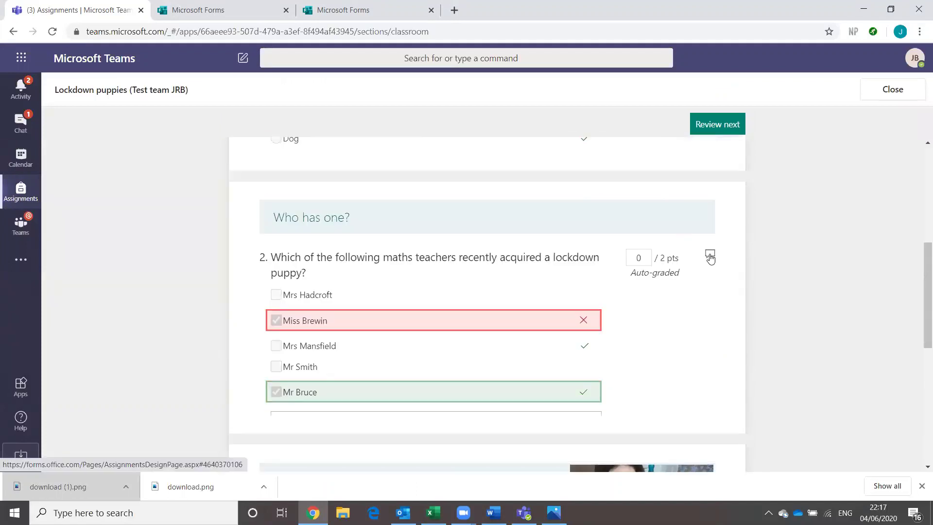
left_click(710, 254)
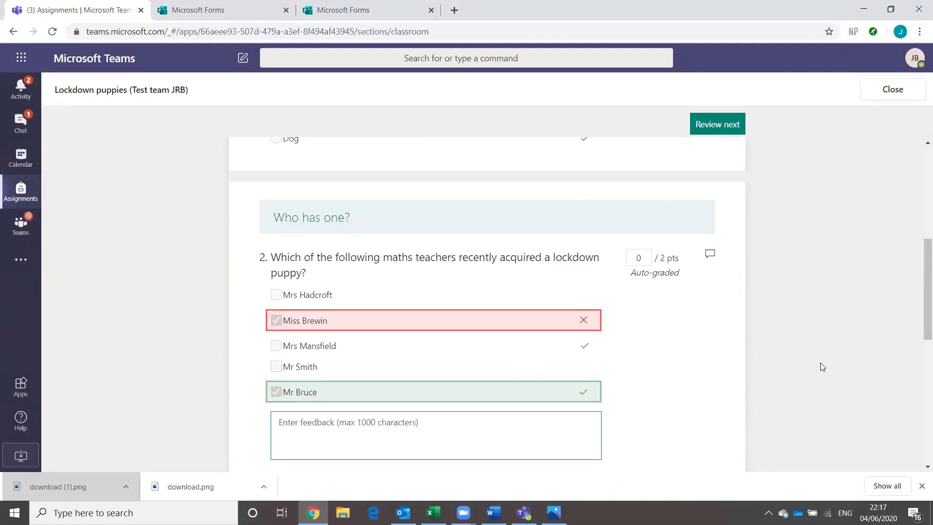
scroll(644, 271, "down", 8)
- Give question 4 the feedback "This story is far too short, it doesn't count as a story." and award it 1 point
left_click(710, 403)
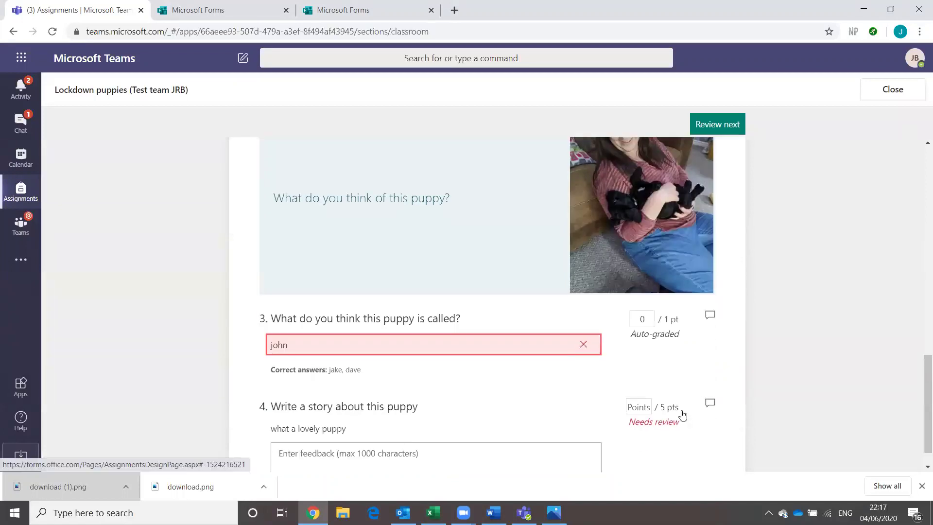
type("This story is far too short")
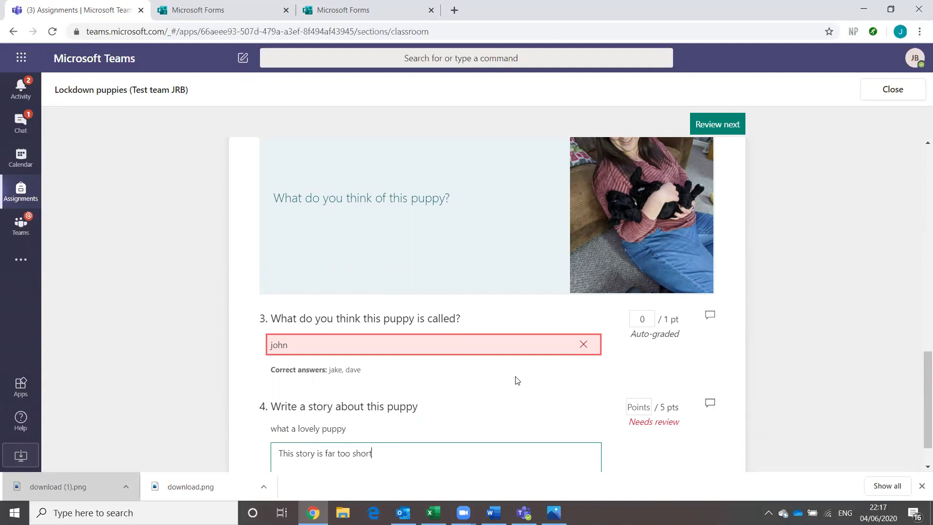
type(", it doesn't count as a story.")
left_click(638, 406)
type("1")
- Enter "Click back through the form to see the feedback." as the overall feedback on the pupil's response
scroll(860, 380, "up", 6)
scroll(860, 380, "up", 5)
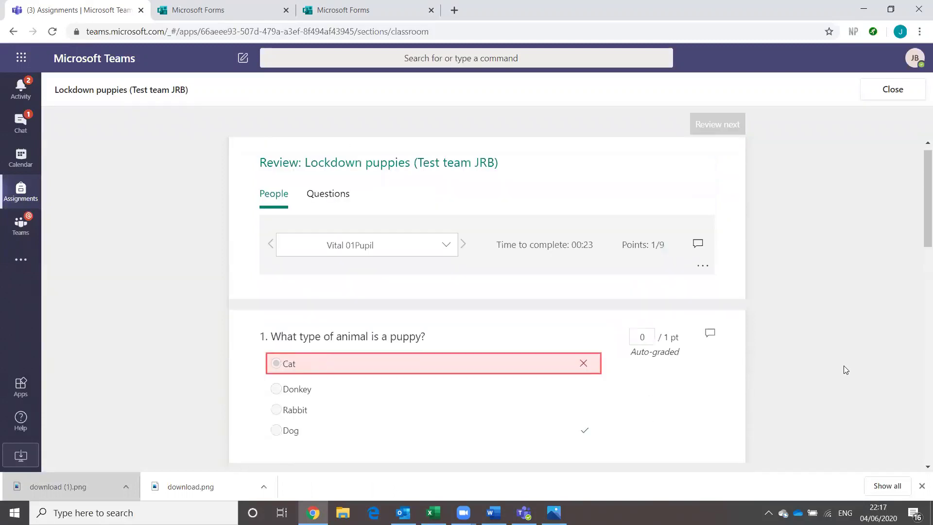
scroll(778, 355, "down", 2)
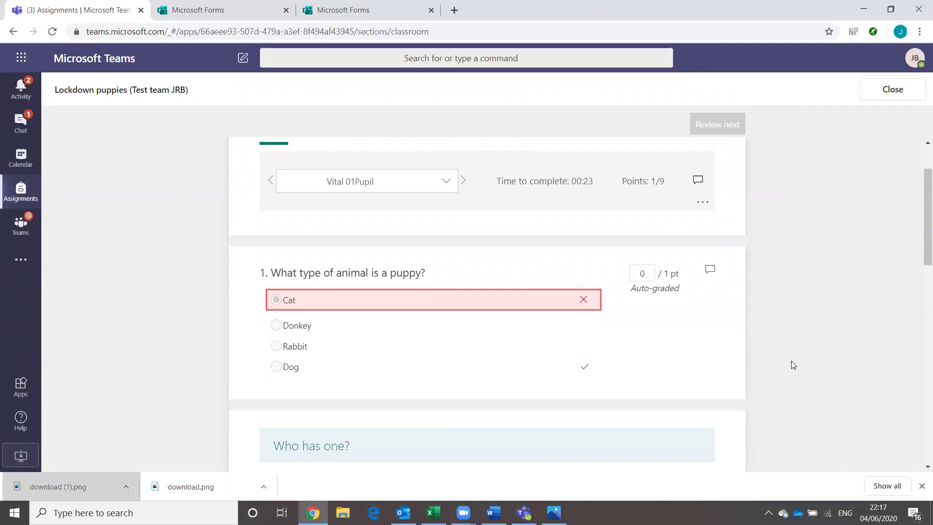
scroll(806, 340, "up", 1)
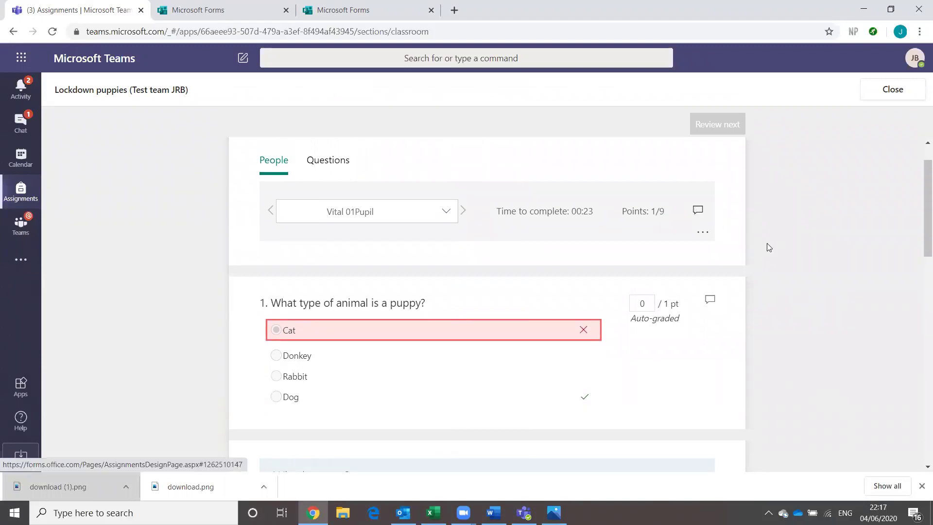
scroll(739, 214, "up", 1)
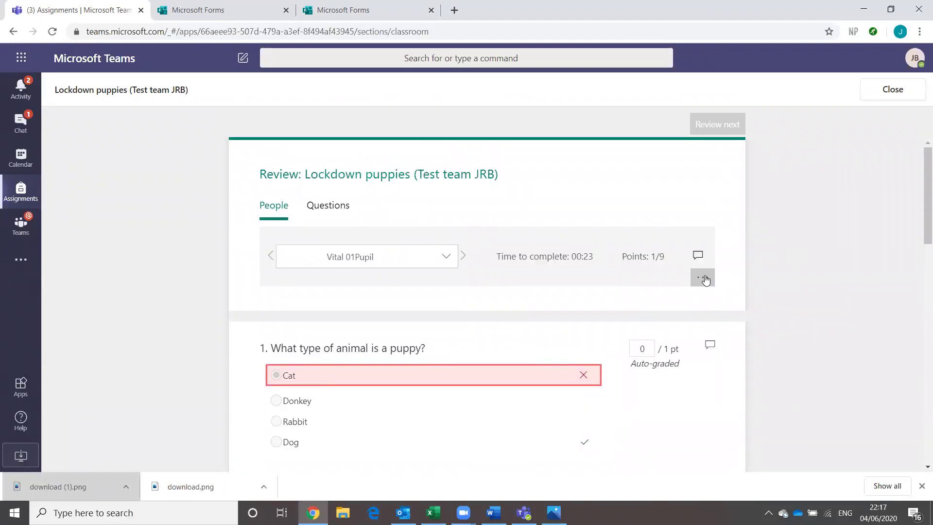
left_click(705, 279)
left_click(708, 278)
left_click(697, 255)
left_click(384, 307)
left_click(696, 254)
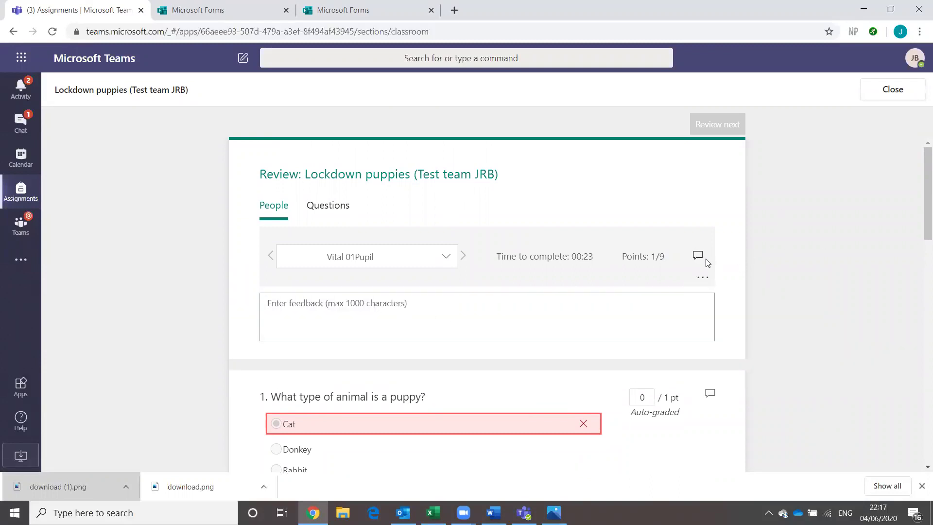
scroll(525, 377, "down", 2)
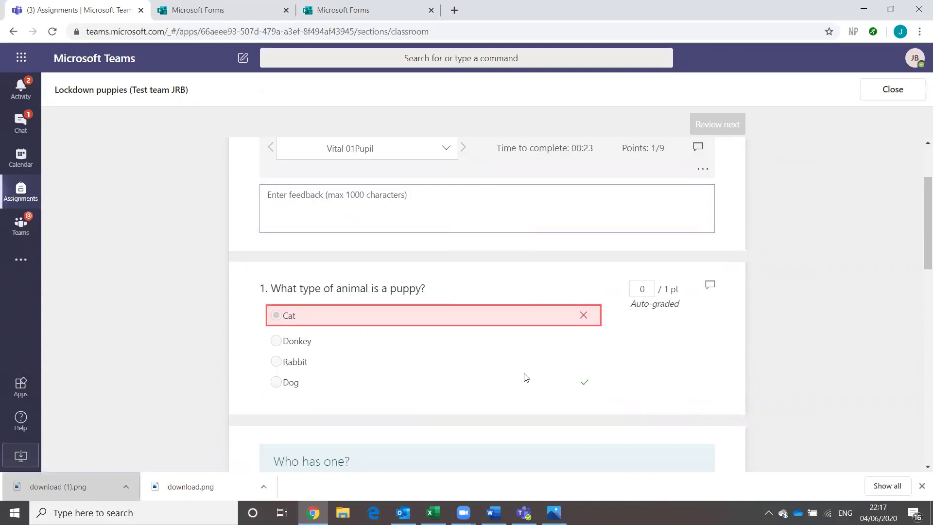
scroll(525, 377, "down", 7)
scroll(538, 312, "up", 10)
left_click(526, 321)
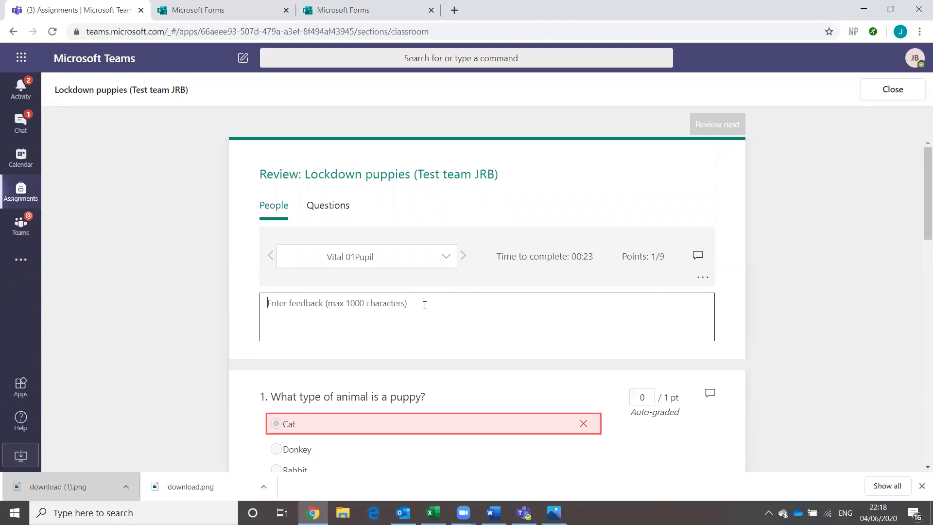
type("Click back through the ass")
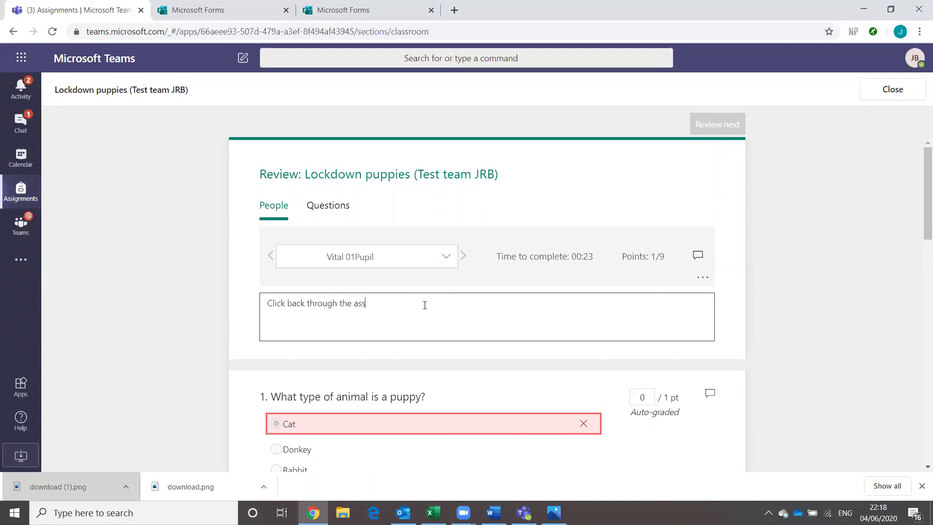
type("i")
key("BackSpace")
key("BackSpace")
key("BackSpace")
key("BackSpace")
type("form to see the feedback.")
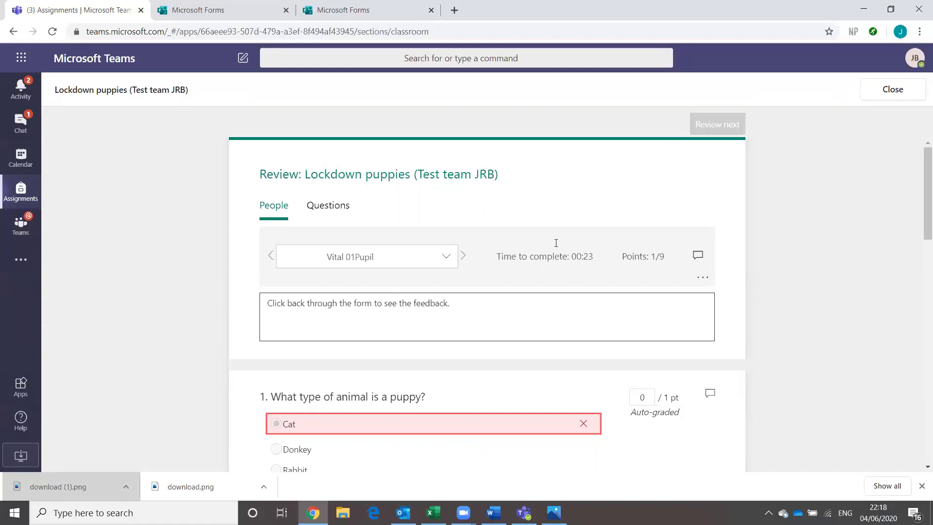
- Post the scores for the pupil's response
left_click(701, 277)
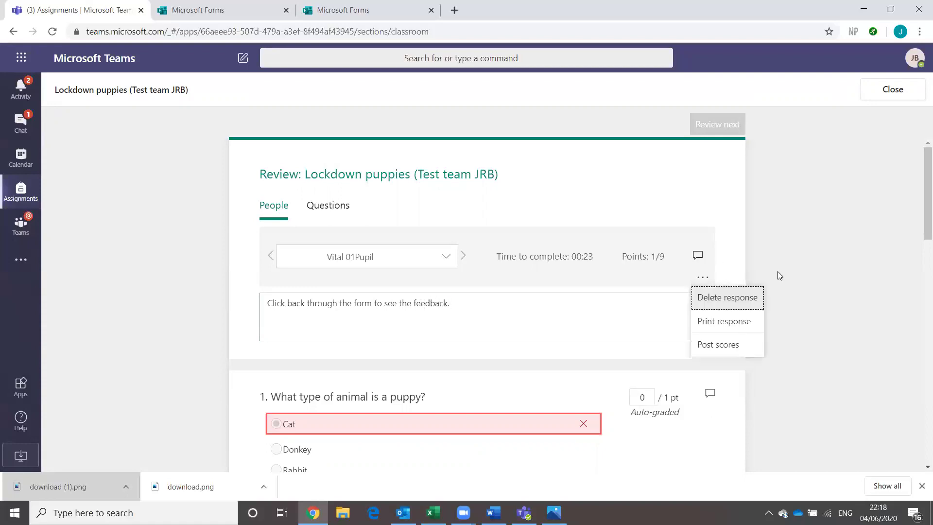
left_click(732, 348)
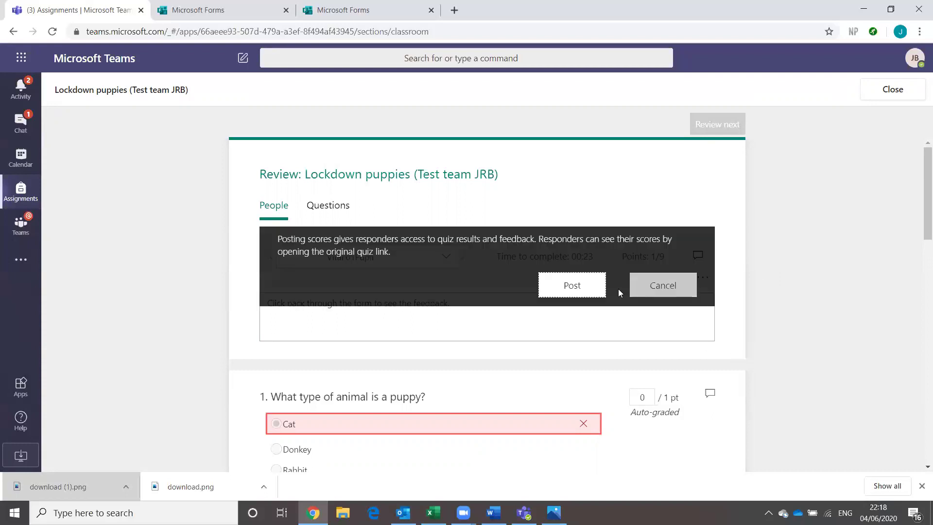
left_click(583, 289)
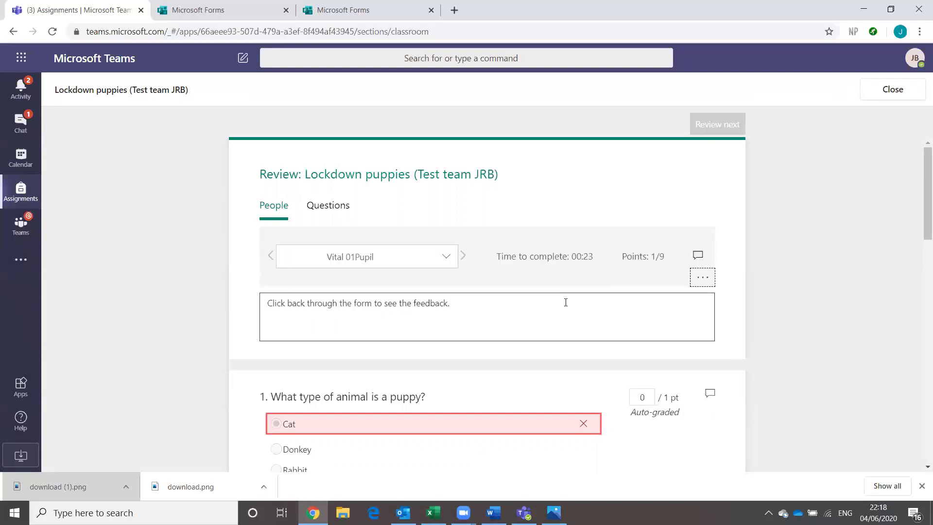
- Switch to the pupil's Teams desktop app and open the returned Lockdown puppies assignment from the activity feed
key("alt+Tab")
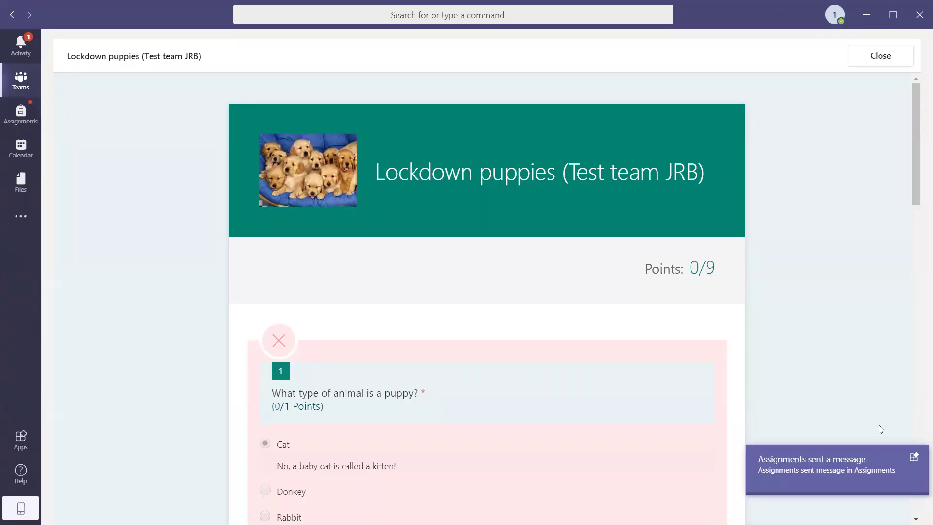
left_click(24, 45)
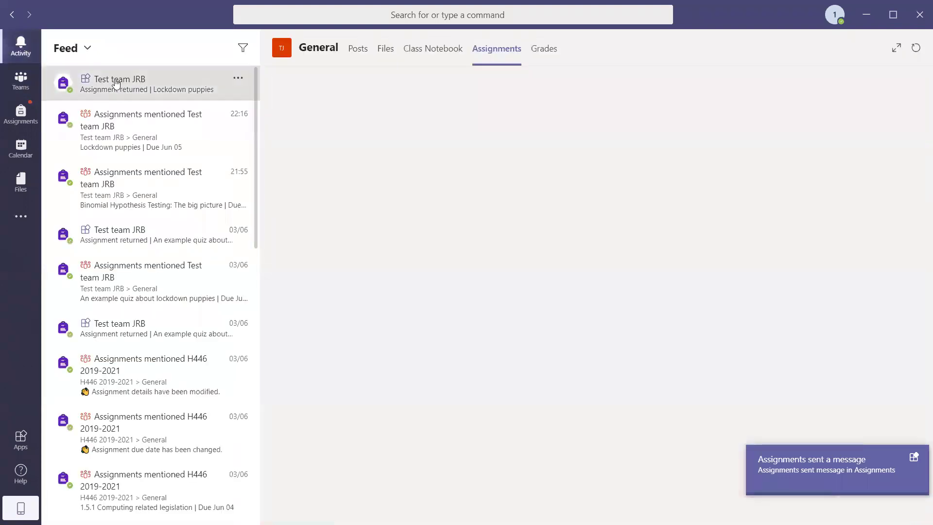
left_click(152, 93)
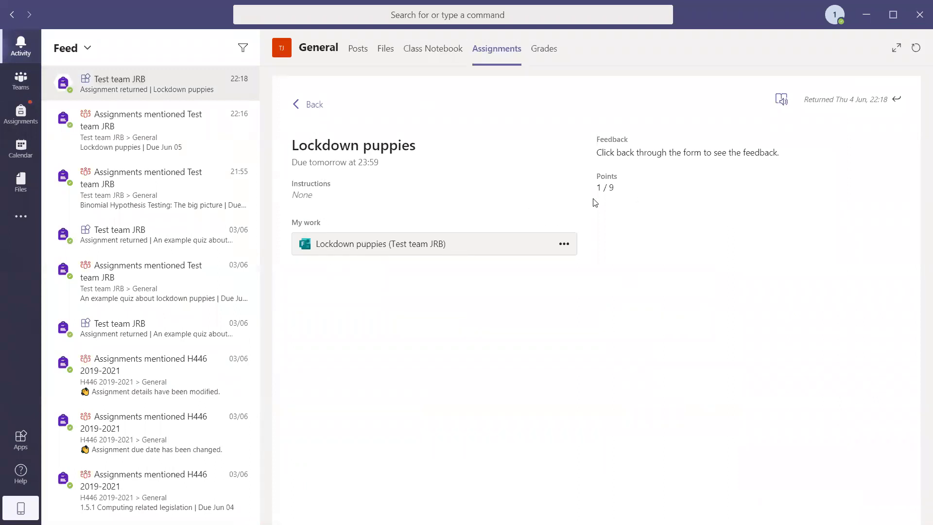
- Check the overall feedback on the returned Lockdown puppies assignment and open the marked form from the pupil's work
mouse_move(601, 152)
left_mouse_down()
mouse_move(785, 151)
mouse_move(601, 163)
left_mouse_up()
left_click(611, 151)
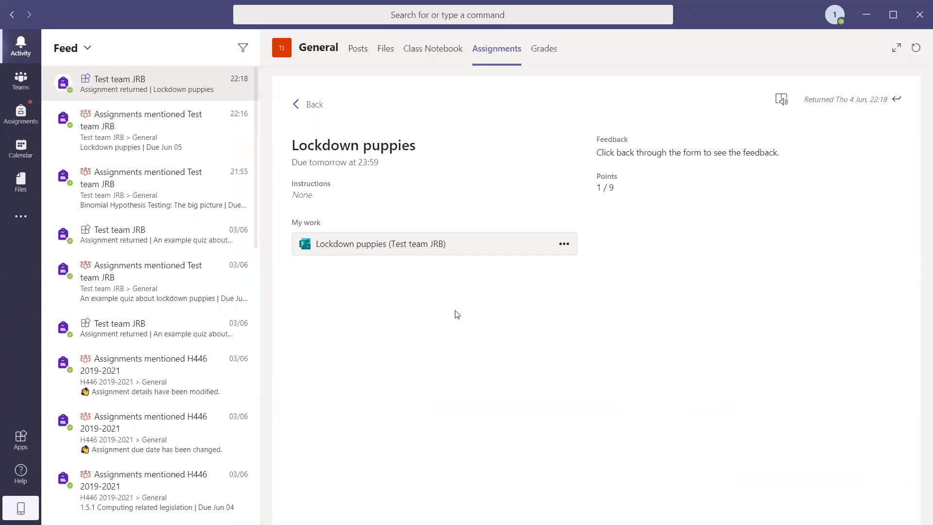
left_click(424, 244)
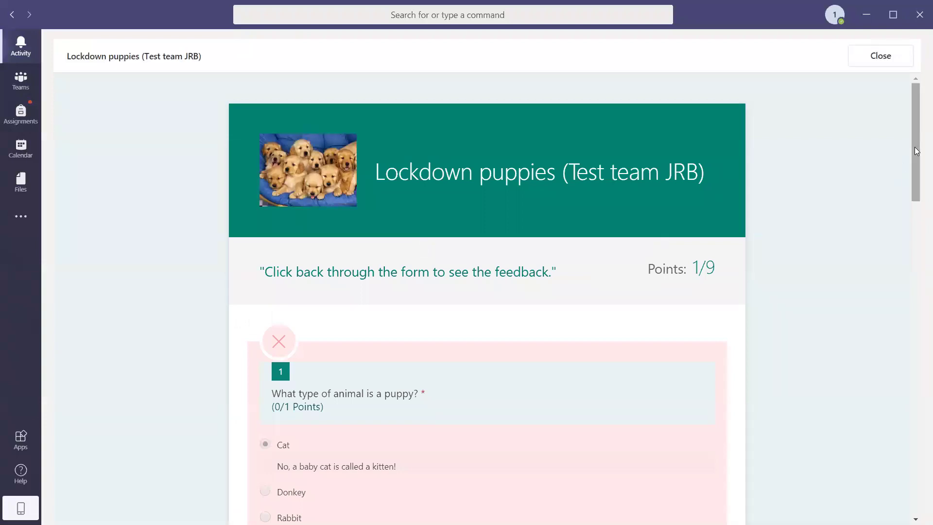
- Review the marked Lockdown puppies form, examining the overall comment, the points, the correct answers and the feedback for questions 1 to 4
left_click_drag(915, 147, 918, 447)
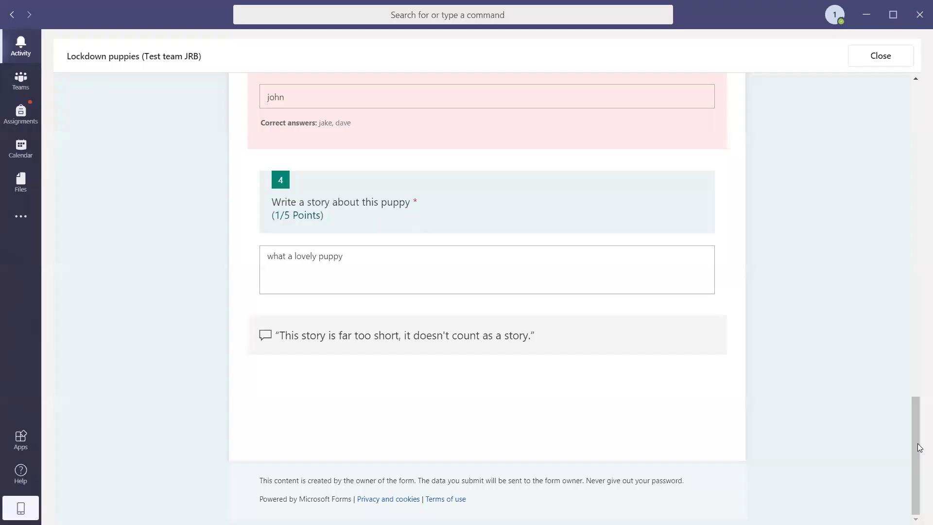
scroll(874, 410, "up", 6)
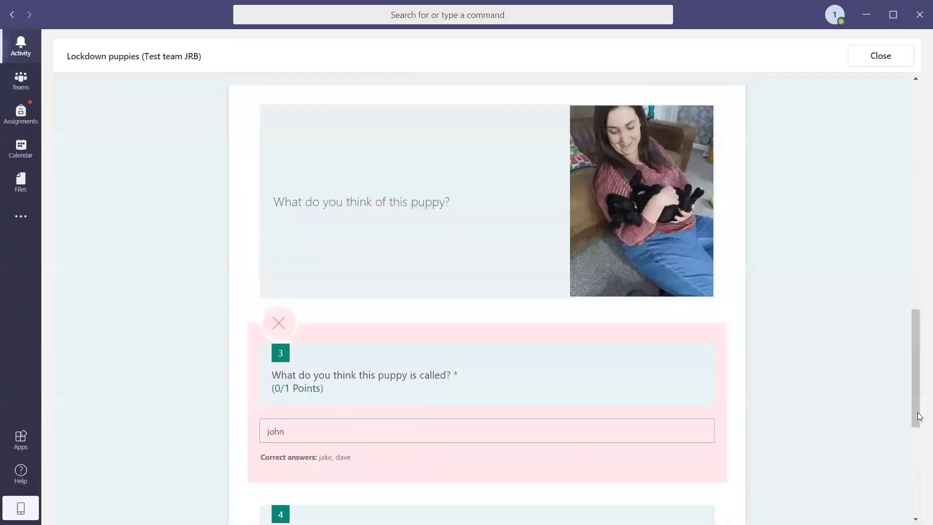
left_click_drag(918, 416, 915, 156)
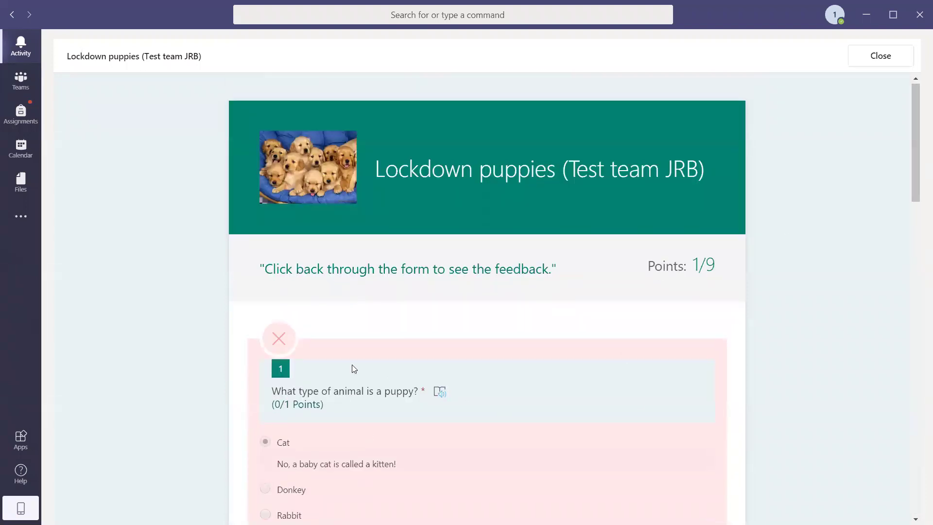
scroll(352, 368, "down", 4)
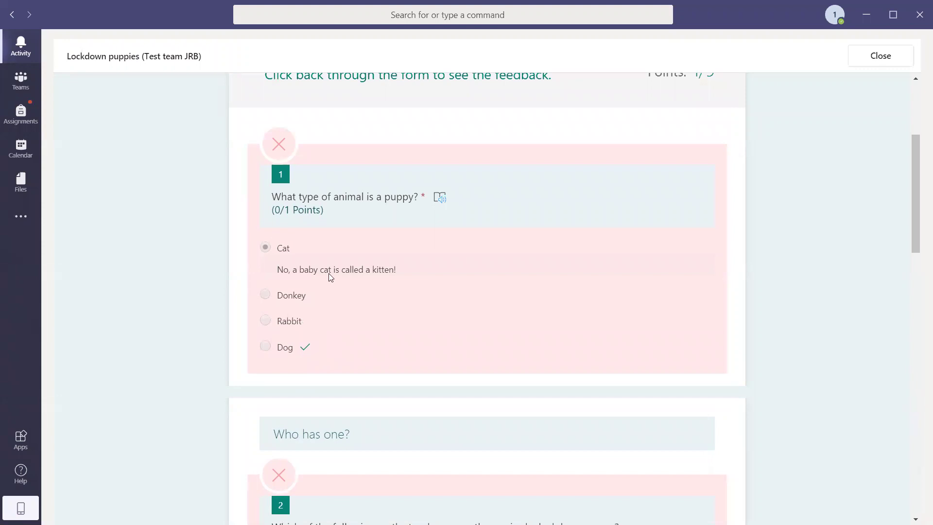
scroll(826, 259, "down", 4)
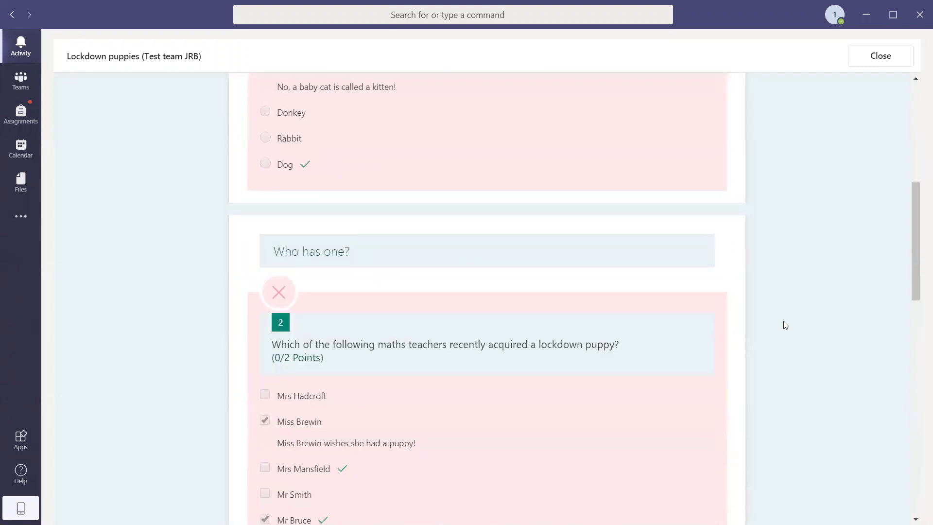
scroll(785, 326, "down", 15)
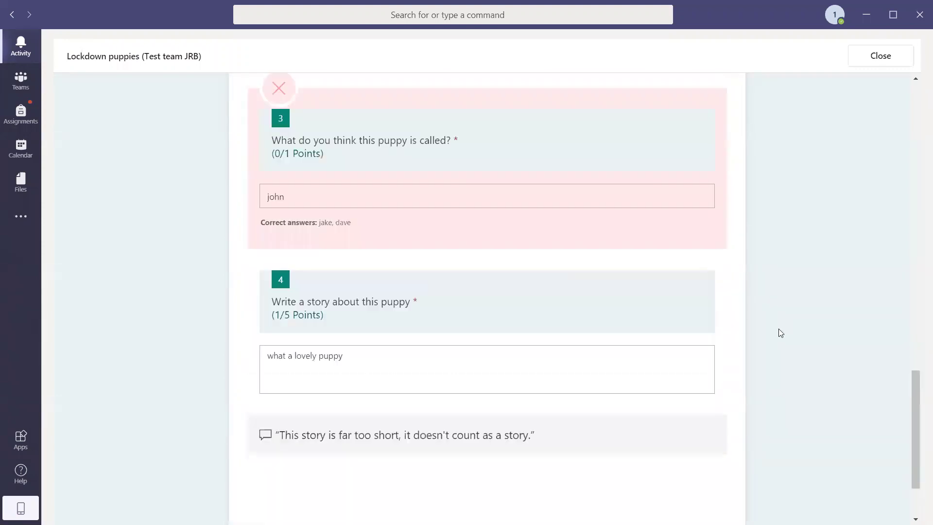
scroll(780, 332, "up", 20)
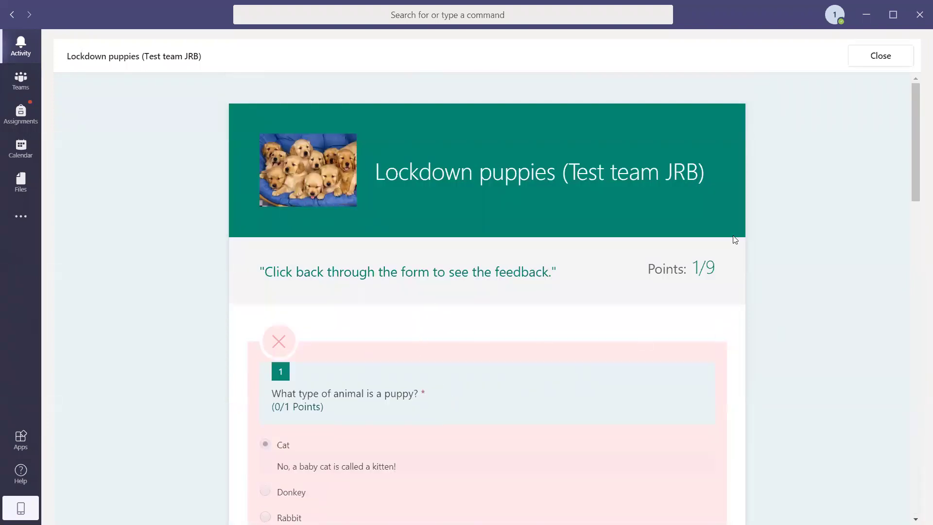
scroll(735, 239, "down", 20)
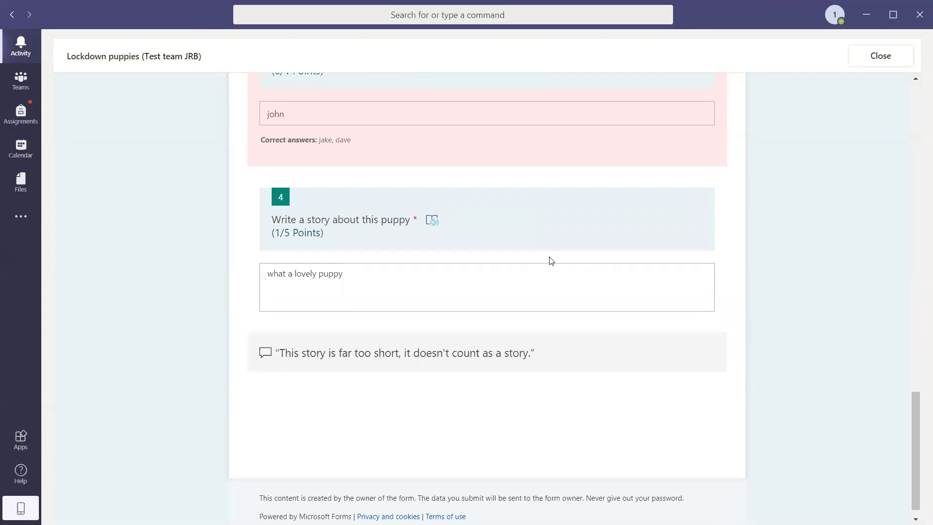
scroll(348, 272, "up", 3)
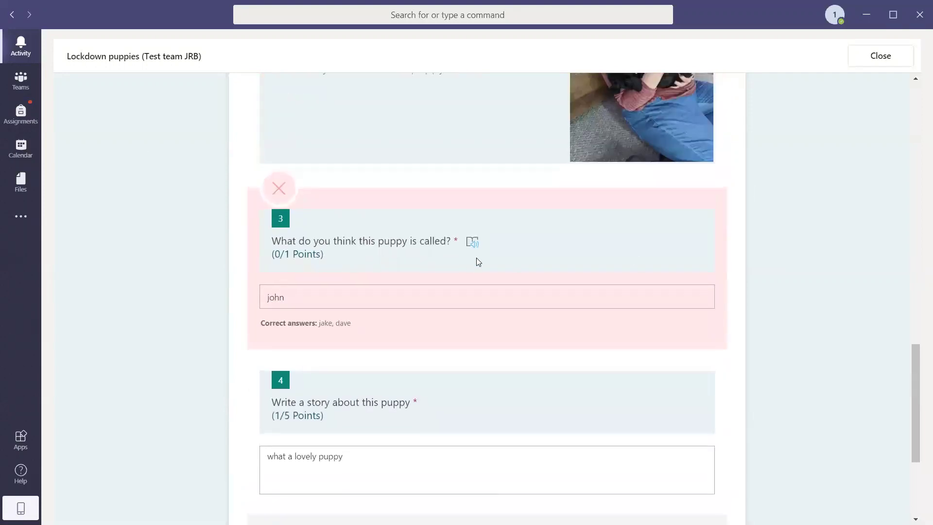
scroll(475, 260, "up", 8)
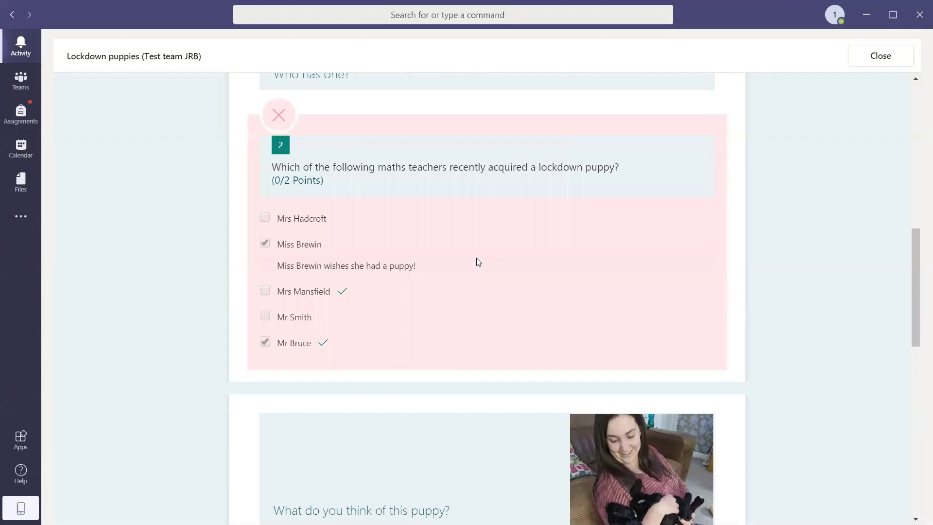
scroll(478, 261, "up", 10)
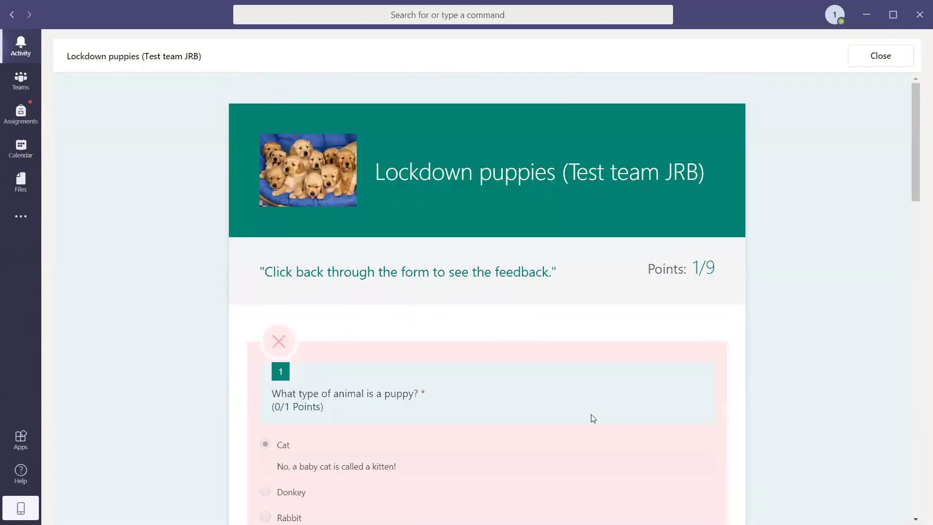